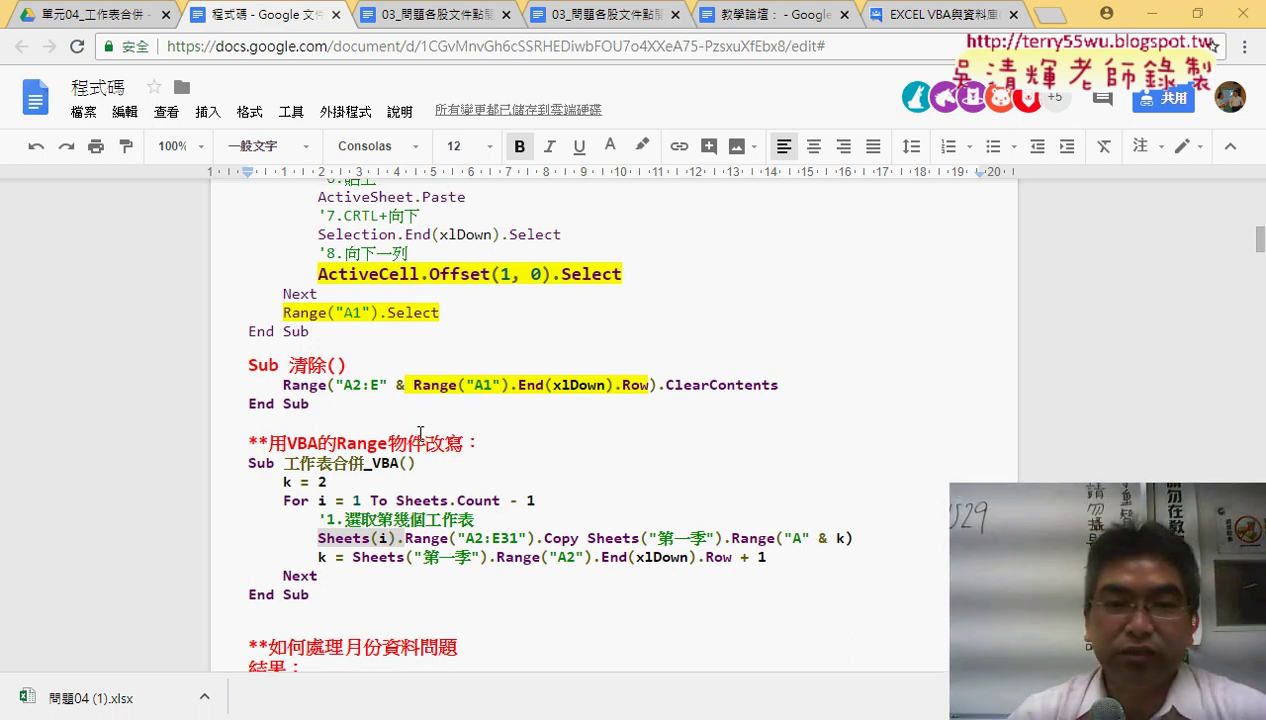
Step: Scroll up to the 錄製巨集與重複程式碼 section and highlight 錄製巨集 in its heading
{"action": "scroll", "coordinate": [420, 432], "scroll_direction": "up", "scroll_amount": 3}
{"action": "scroll", "coordinate": [420, 432], "scroll_direction": "up", "scroll_amount": 3}
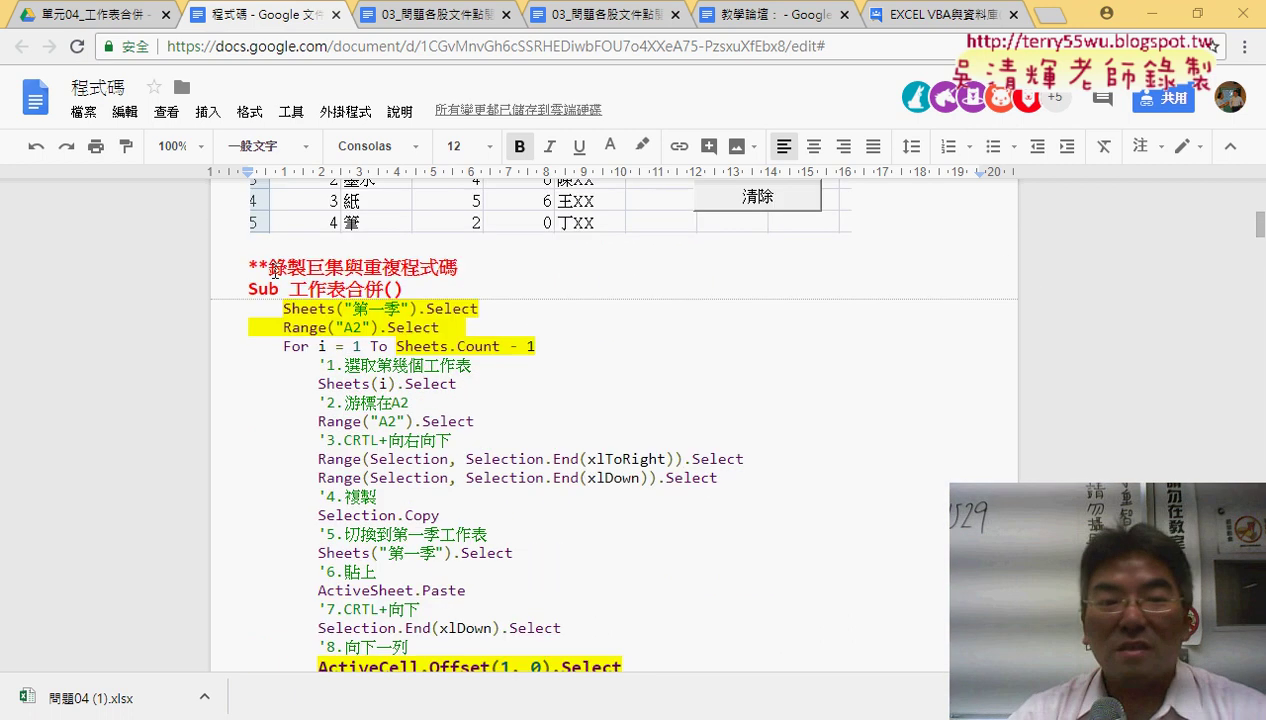
{"action": "left_click_drag", "start_coordinate": [272, 268], "coordinate": [343, 268]}
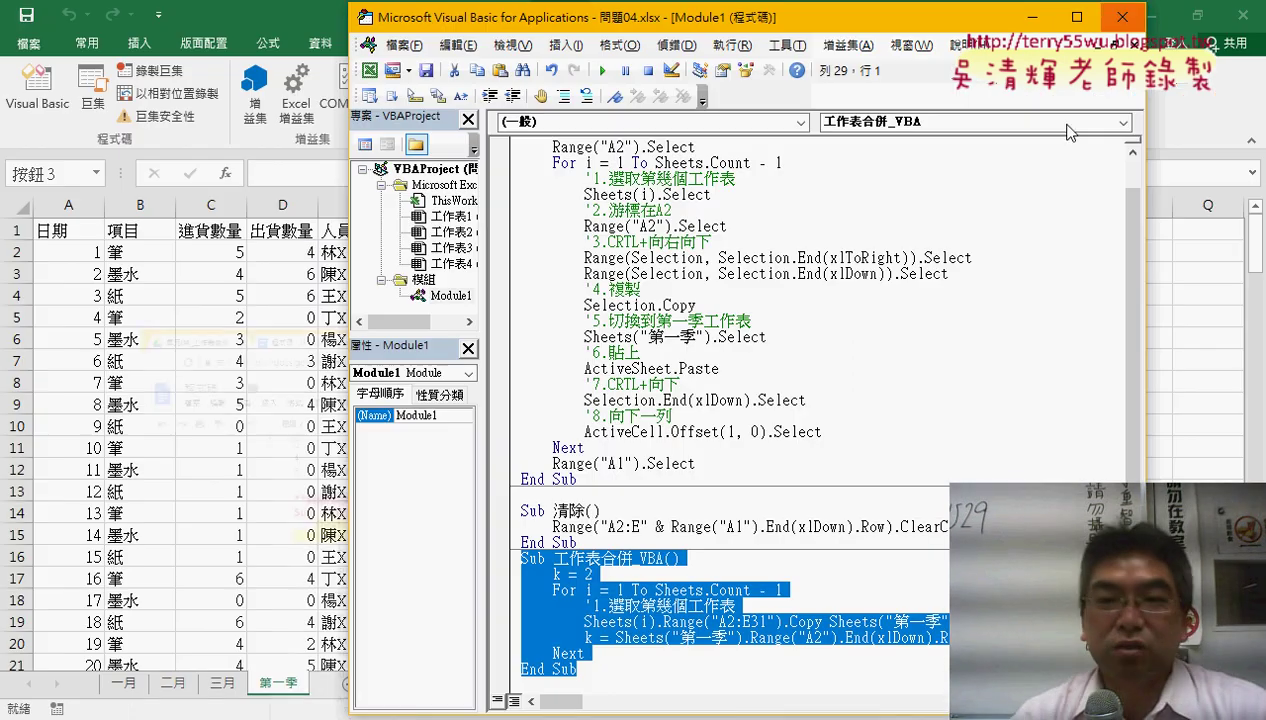
Step: Test the 清除 and recorded 工作表合併 macro buttons on the 第一季 sheet twice
{"action": "key", "text": "alt+Tab"}
{"action": "left_click", "coordinate": [908, 328]}
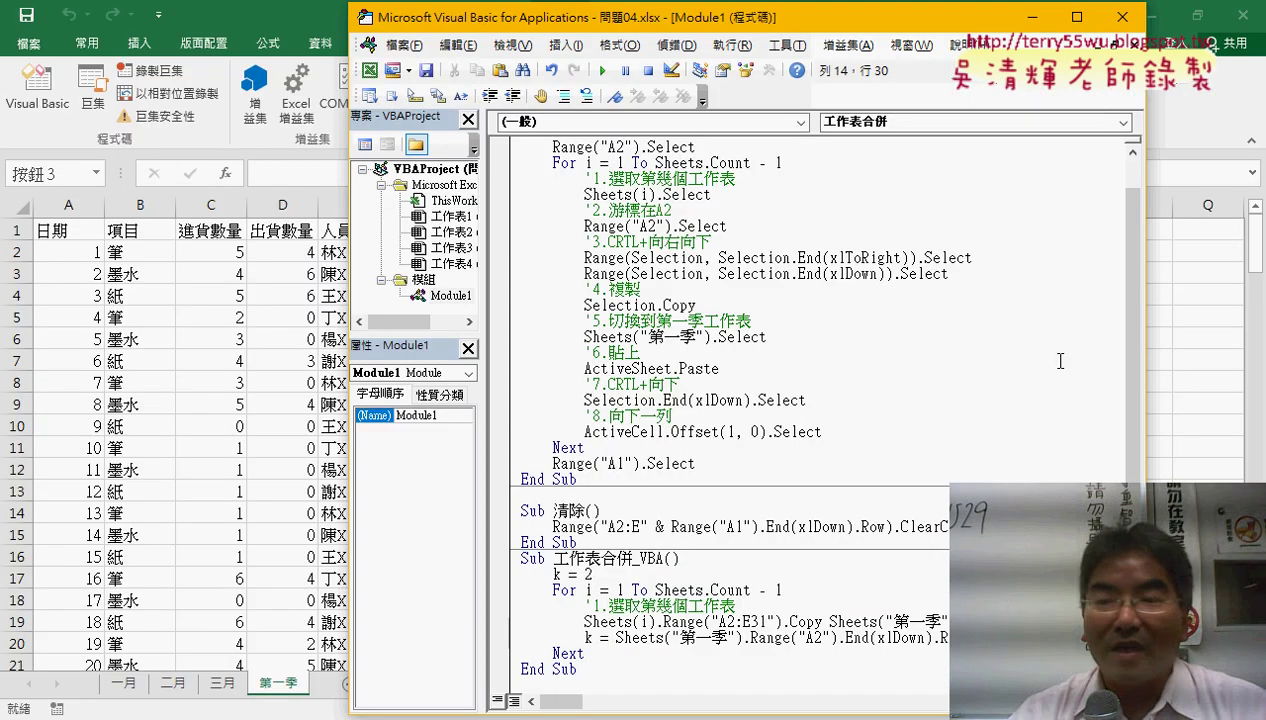
{"action": "left_click", "coordinate": [1185, 378]}
{"action": "left_click", "coordinate": [632, 322]}
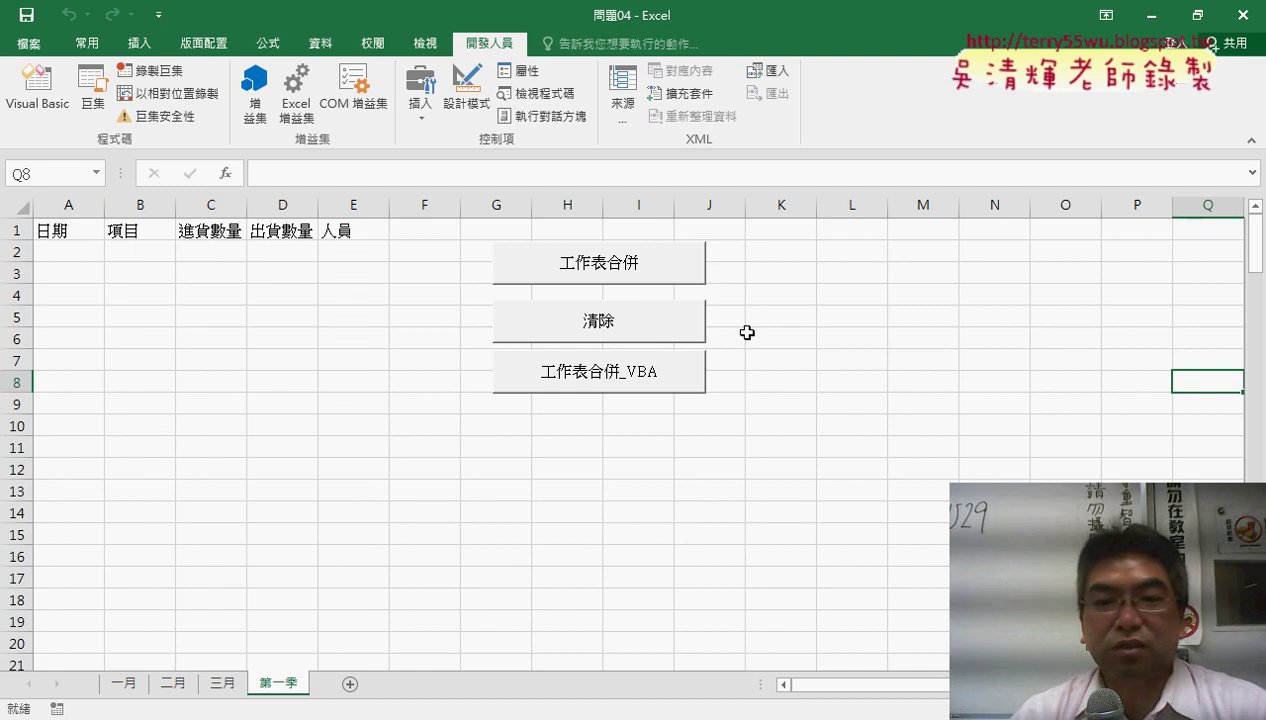
{"action": "left_click", "coordinate": [615, 263]}
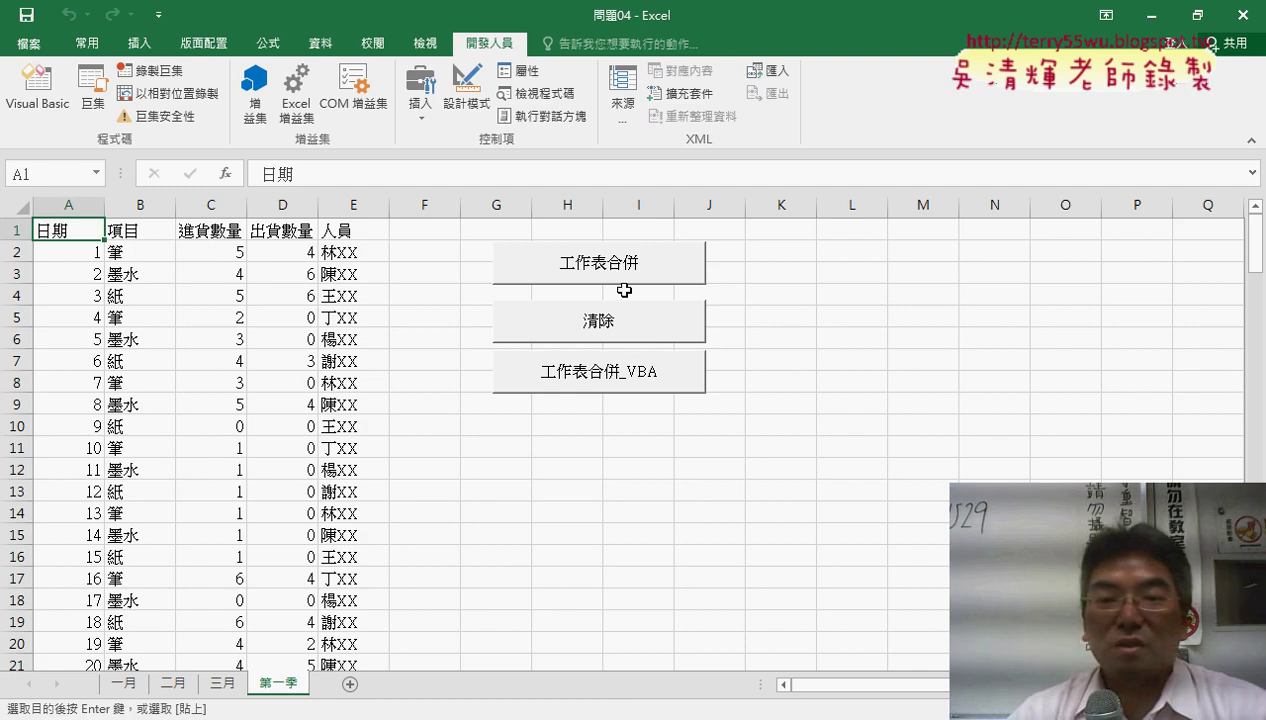
{"action": "left_click", "coordinate": [615, 323]}
{"action": "left_click", "coordinate": [645, 254]}
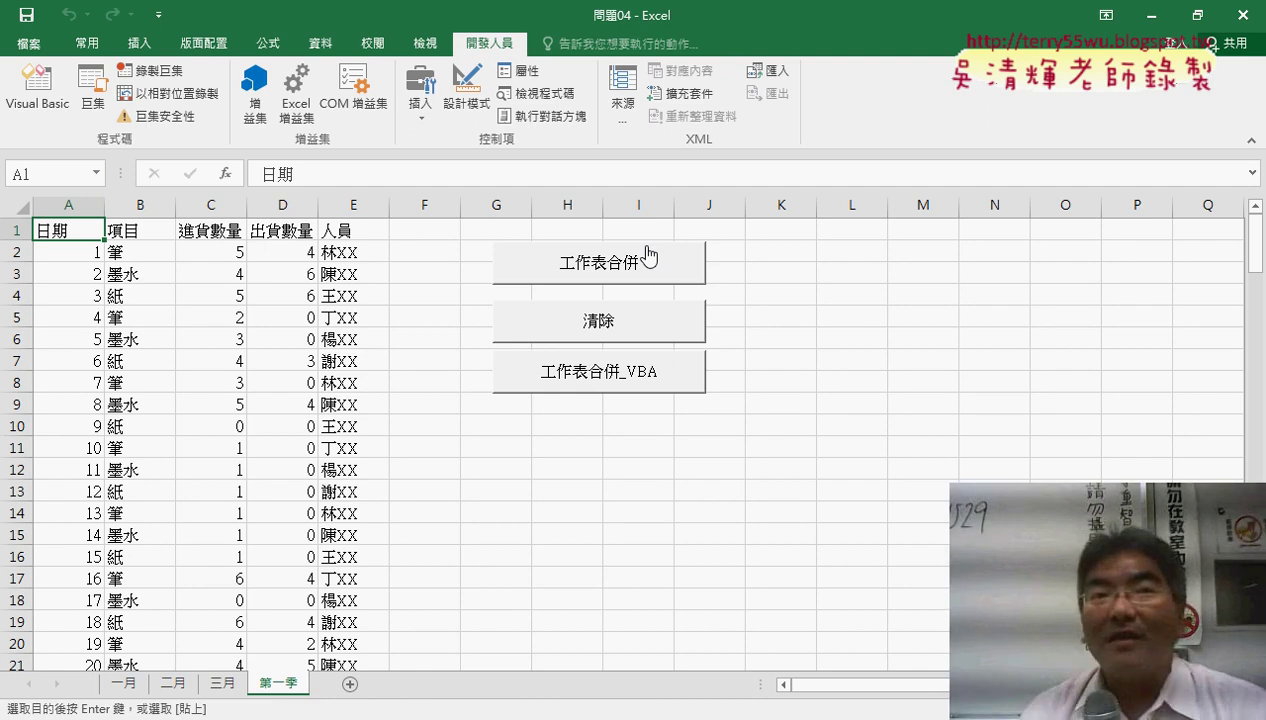
Step: Run the 工作表合併_VBA button, clear again, and open 指定巨集 for that button
{"action": "left_click", "coordinate": [612, 325]}
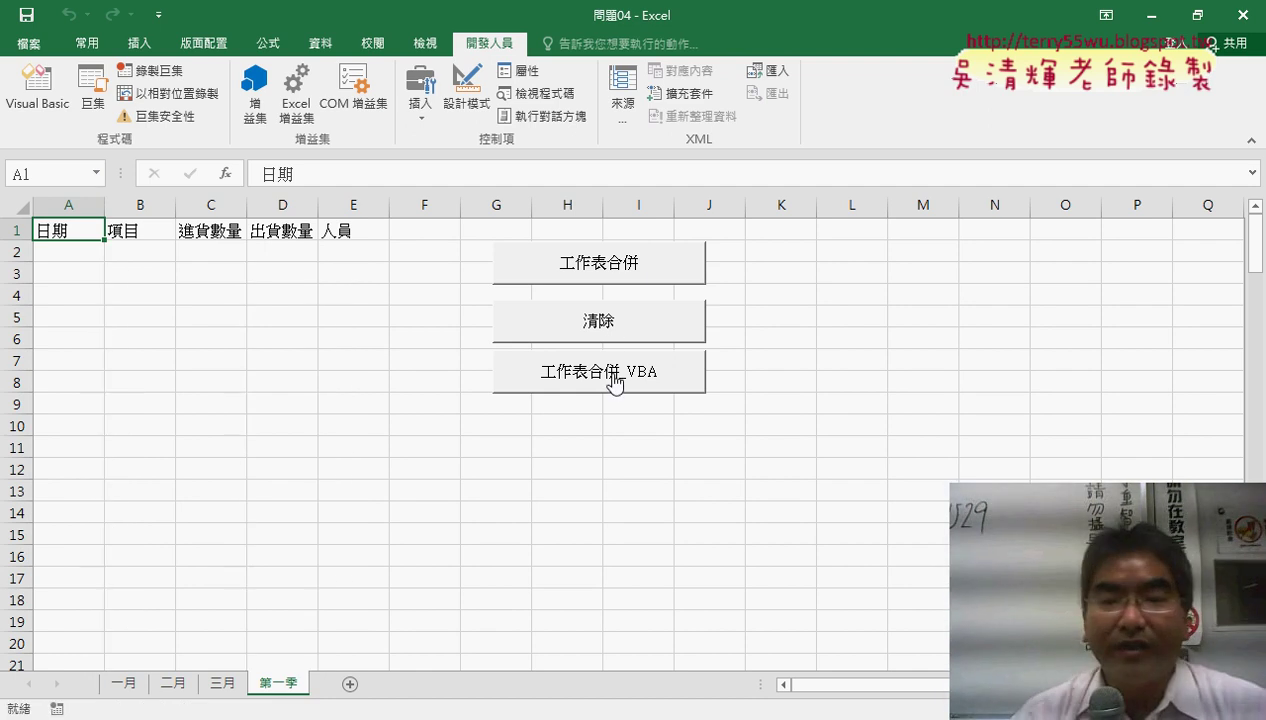
{"action": "left_click", "coordinate": [614, 380]}
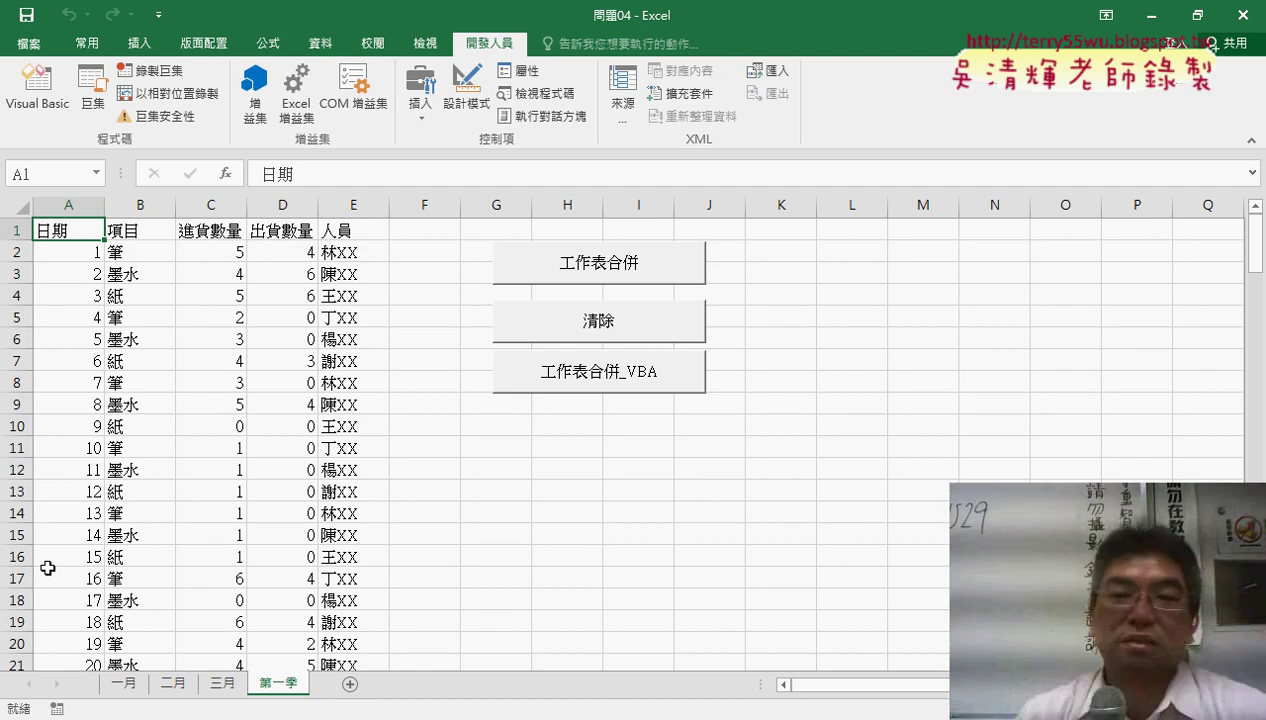
{"action": "left_click", "coordinate": [568, 322]}
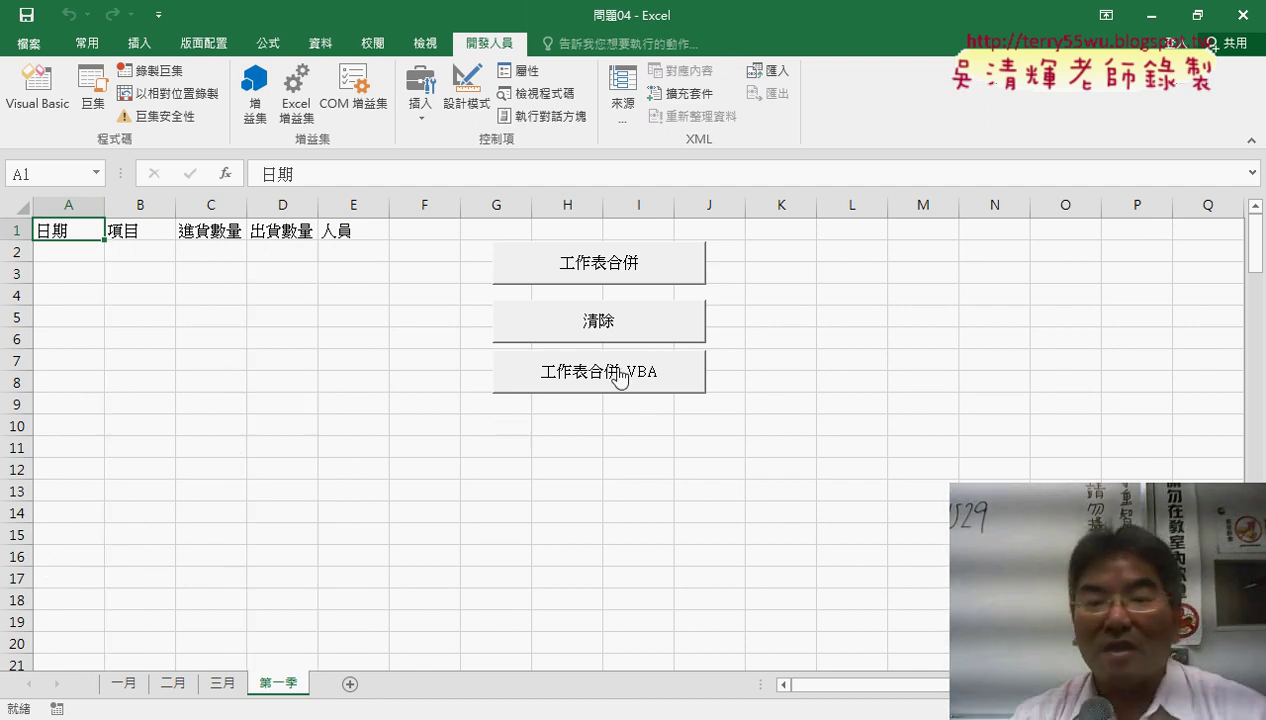
{"action": "right_click", "coordinate": [620, 376]}
{"action": "left_click", "coordinate": [662, 528]}
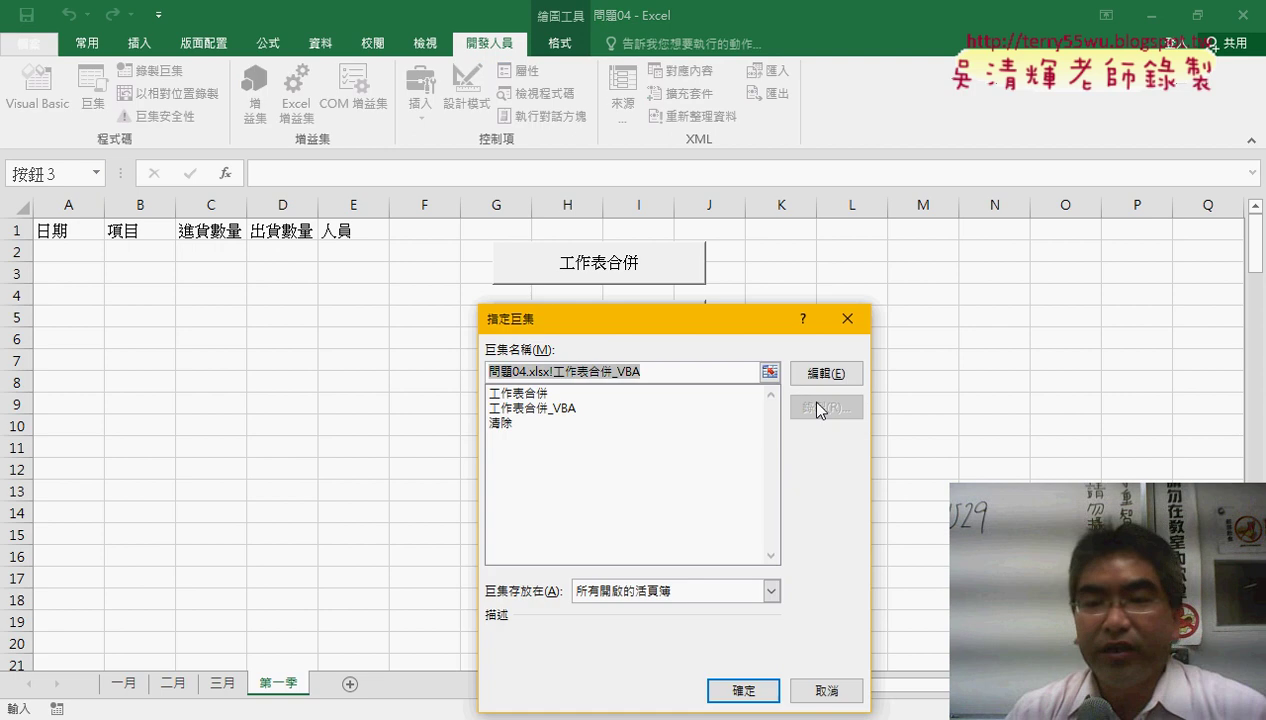
Step: Open 工作表合併_VBA for editing, widen the code window, and delete the two loop-body statements
{"action": "left_click", "coordinate": [826, 373]}
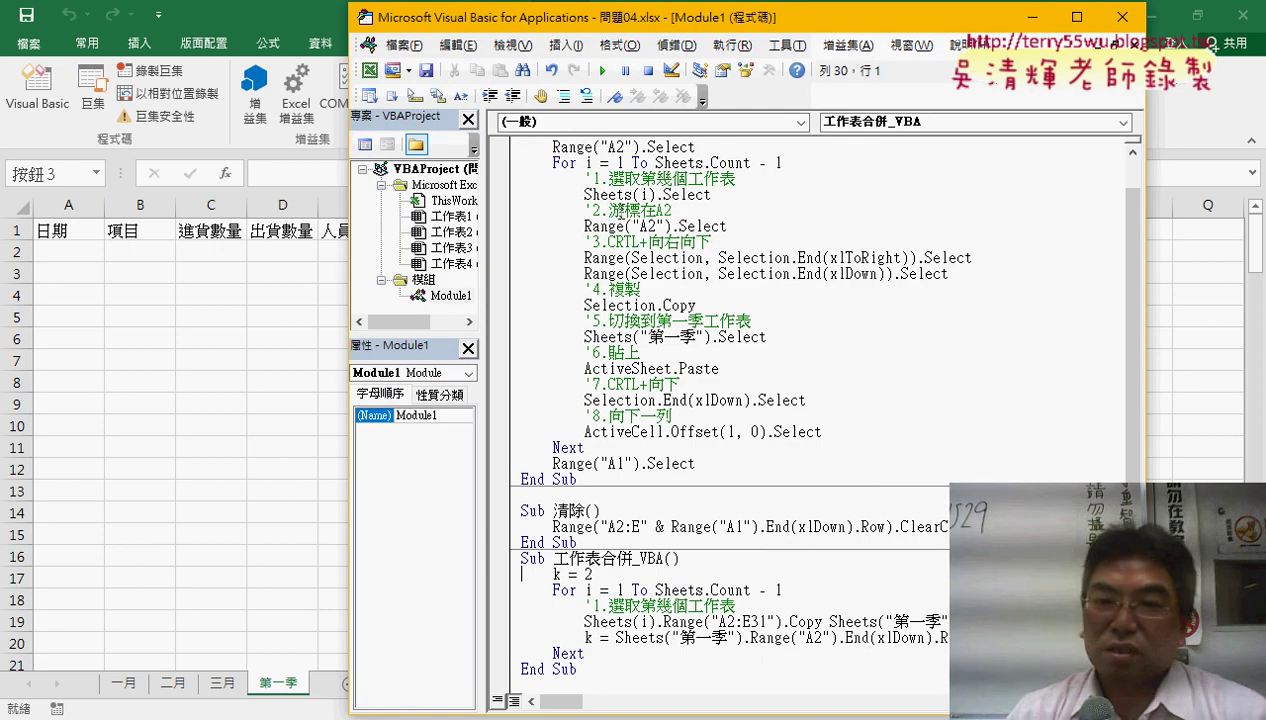
{"action": "left_click_drag", "start_coordinate": [630, 20], "coordinate": [515, 18]}
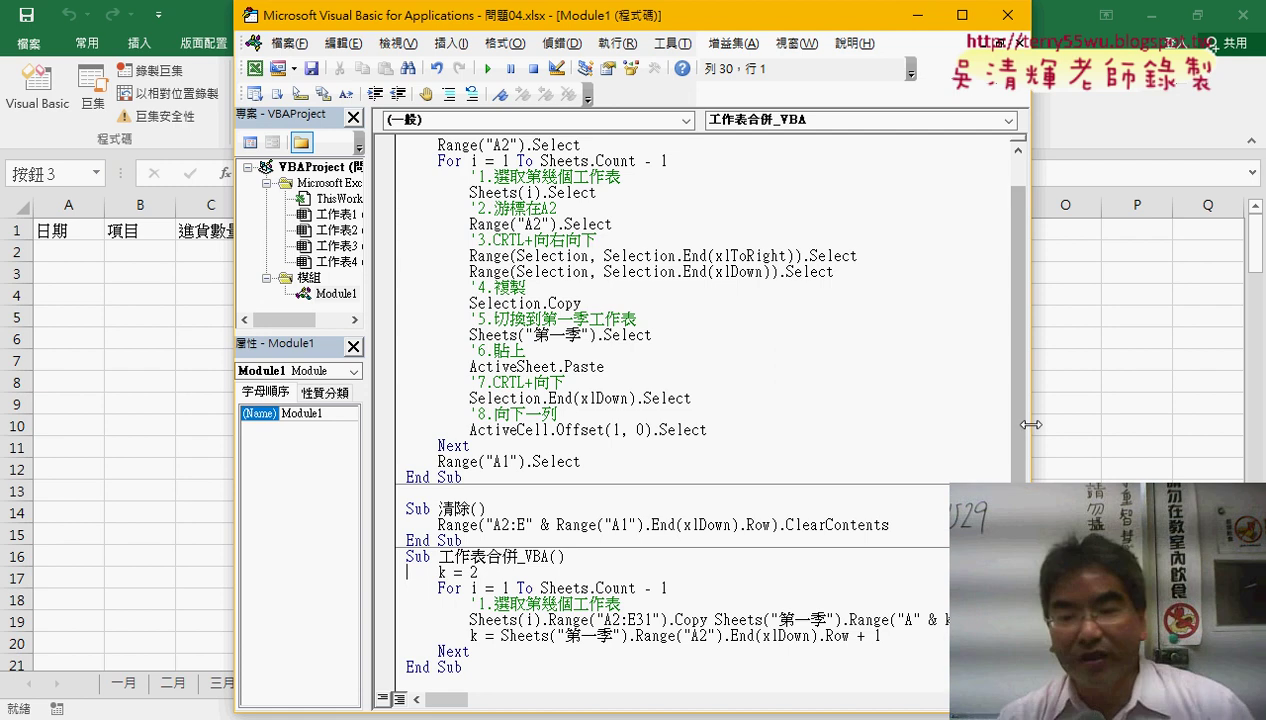
{"action": "left_click_drag", "start_coordinate": [1031, 425], "coordinate": [1258, 425]}
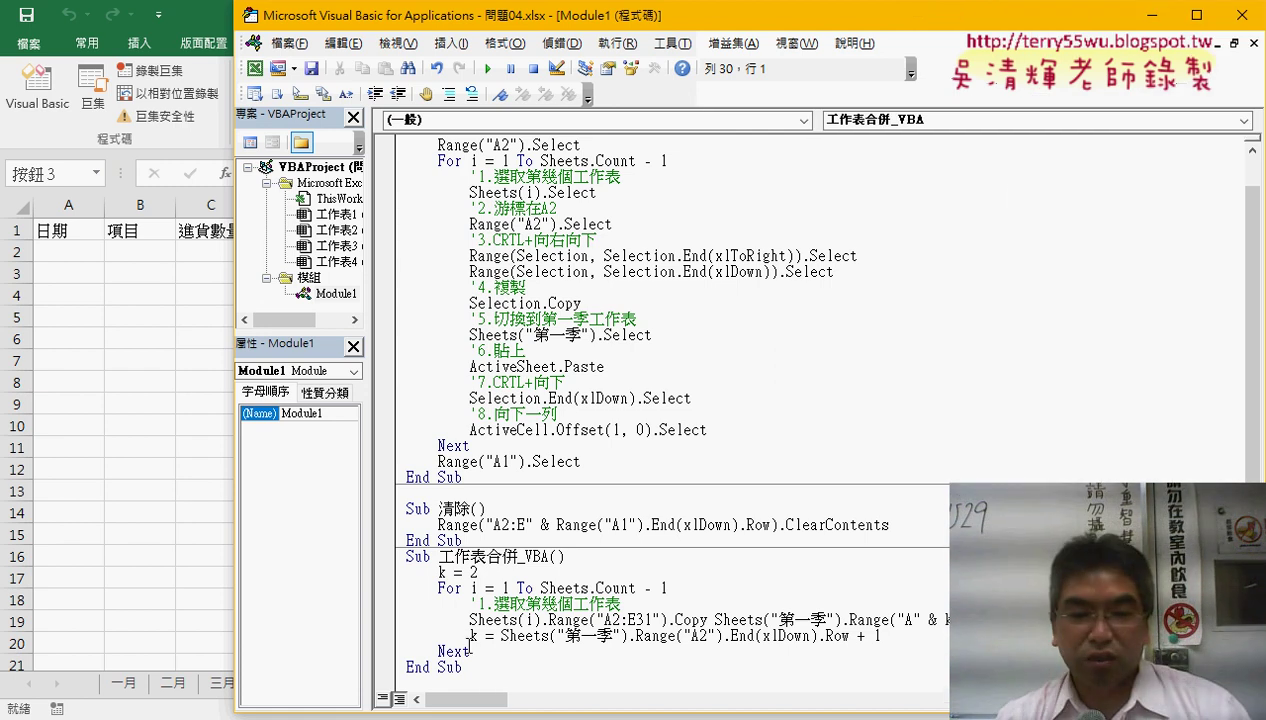
{"action": "left_click_drag", "start_coordinate": [881, 636], "coordinate": [398, 615]}
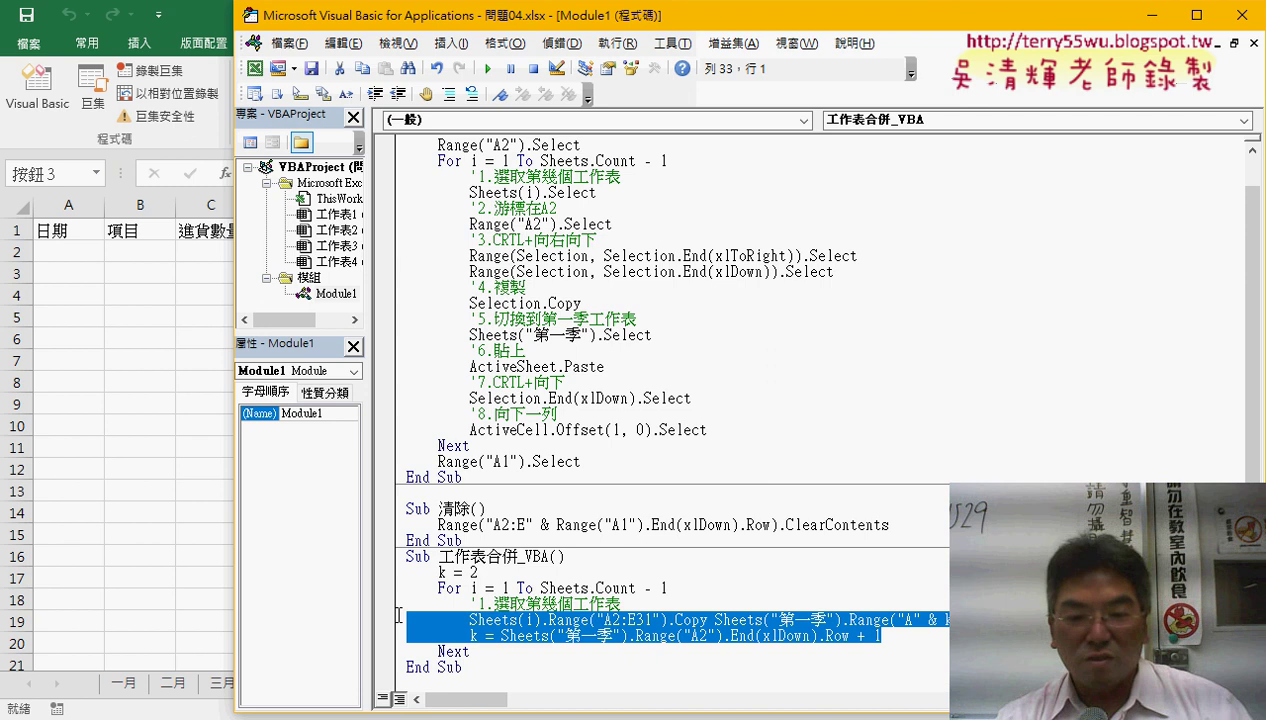
{"action": "key", "text": "Delete"}
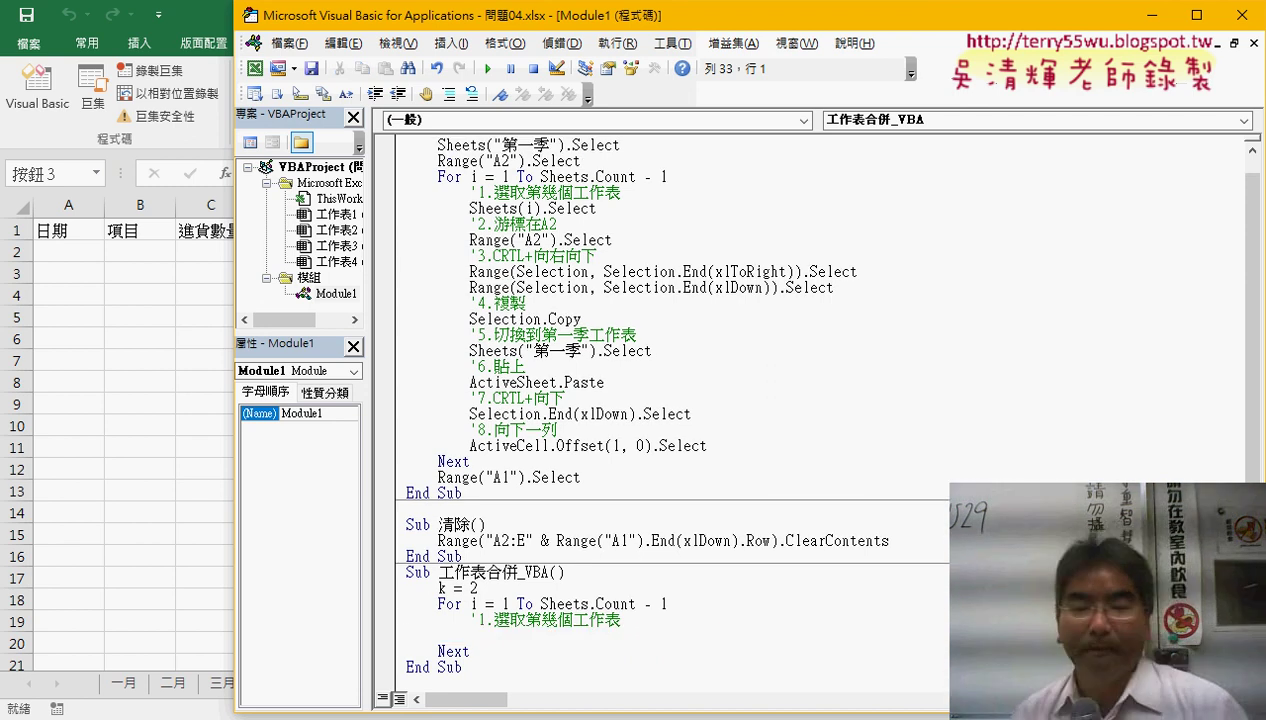
Step: Compare the recorded macro's For/Next lines with the 工作表合併_VBA For, Next and k = 2 lines
{"action": "left_click", "coordinate": [494, 177]}
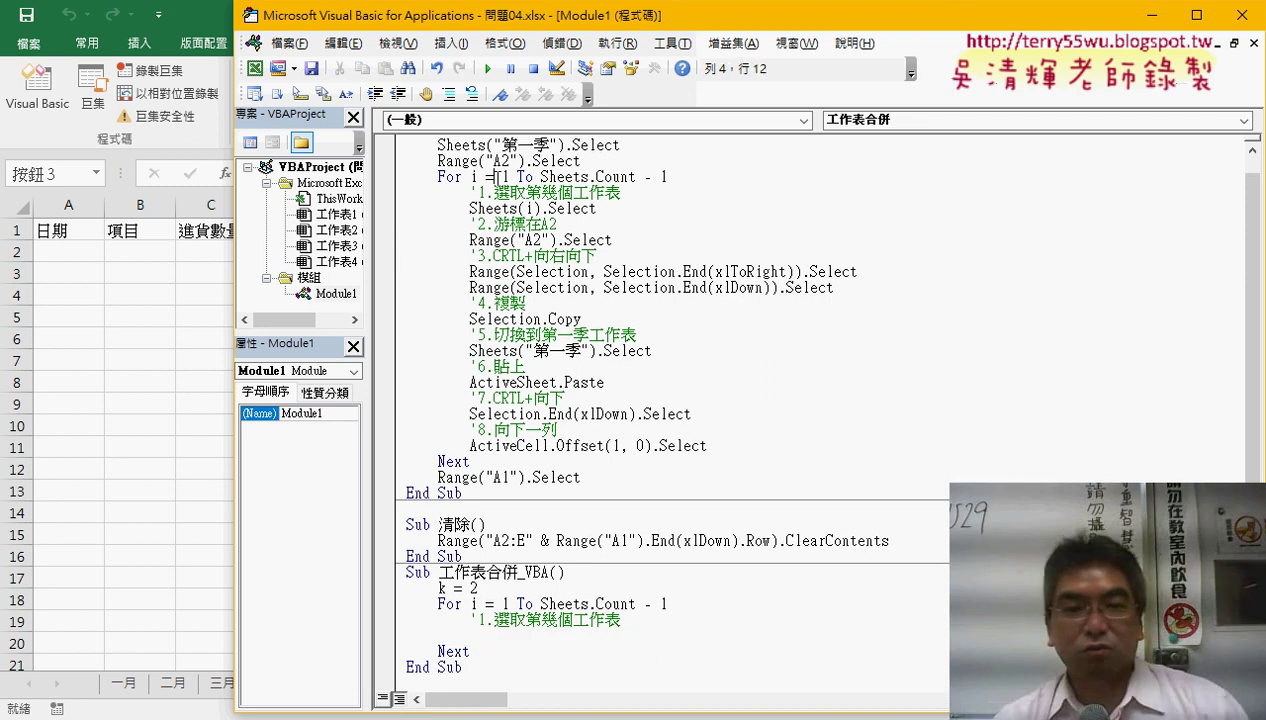
{"action": "left_click", "coordinate": [454, 463]}
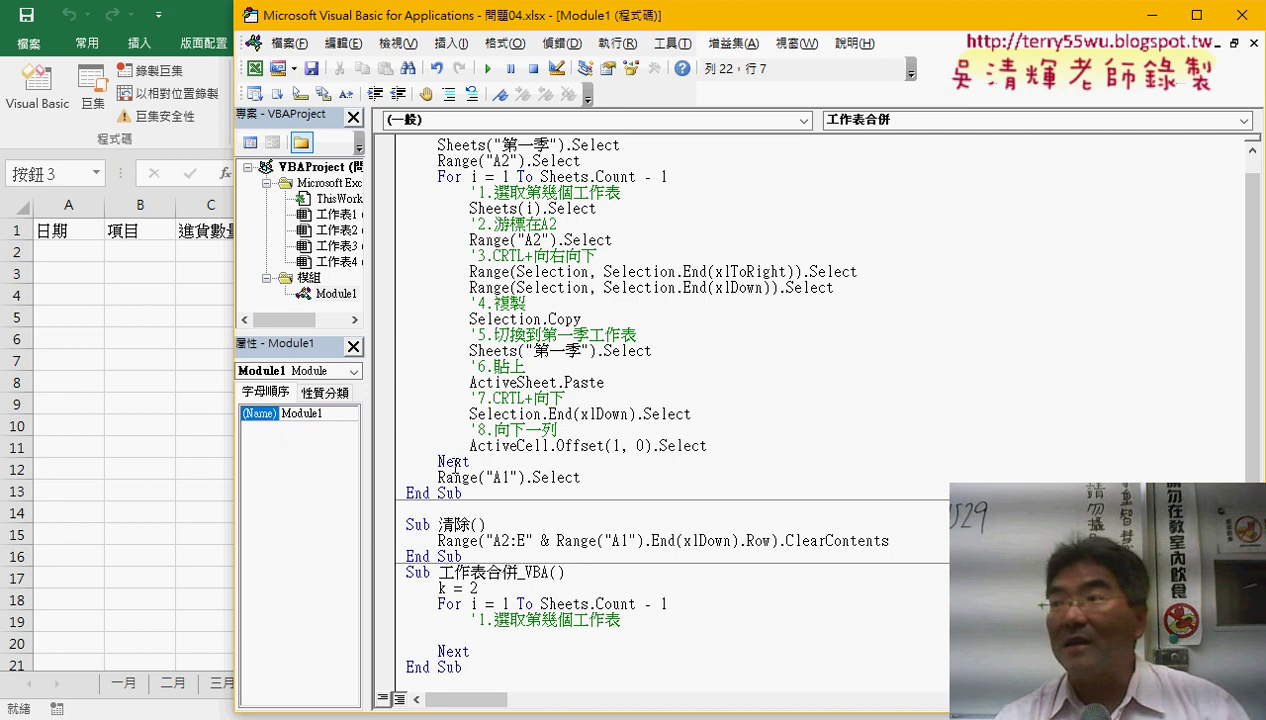
{"action": "left_click_drag", "start_coordinate": [433, 177], "coordinate": [686, 177]}
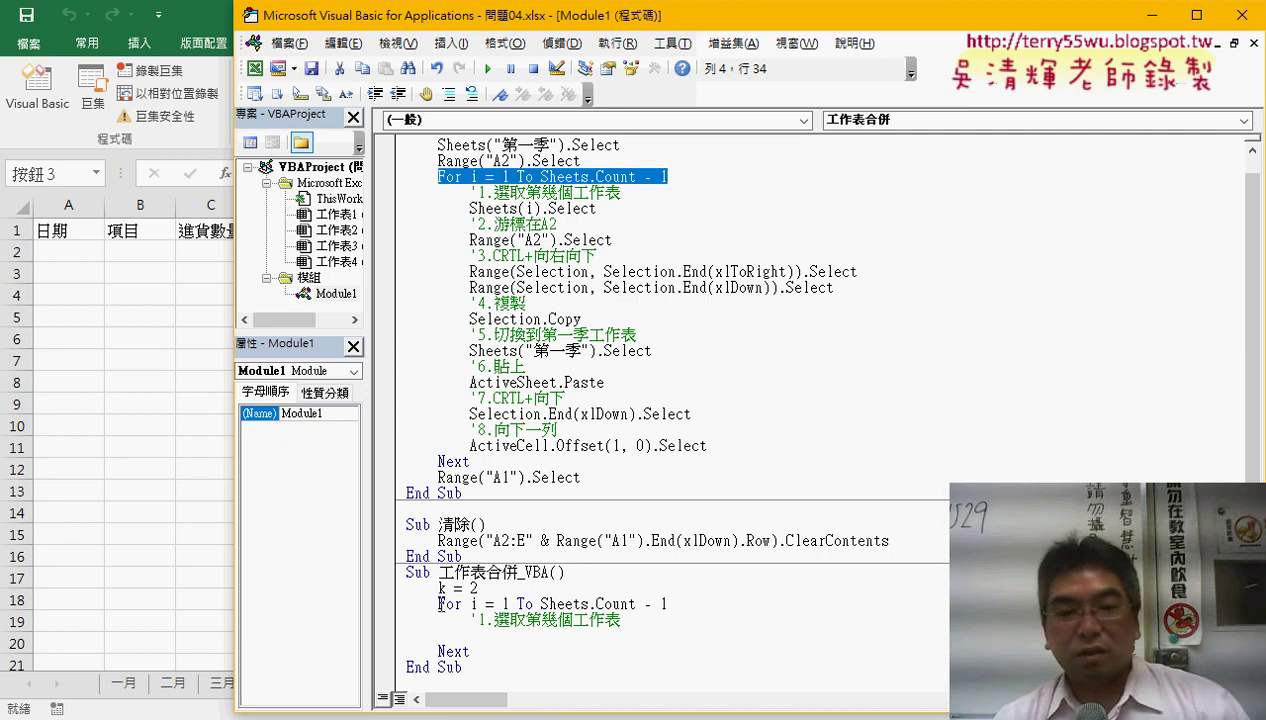
{"action": "left_click_drag", "start_coordinate": [437, 604], "coordinate": [668, 604]}
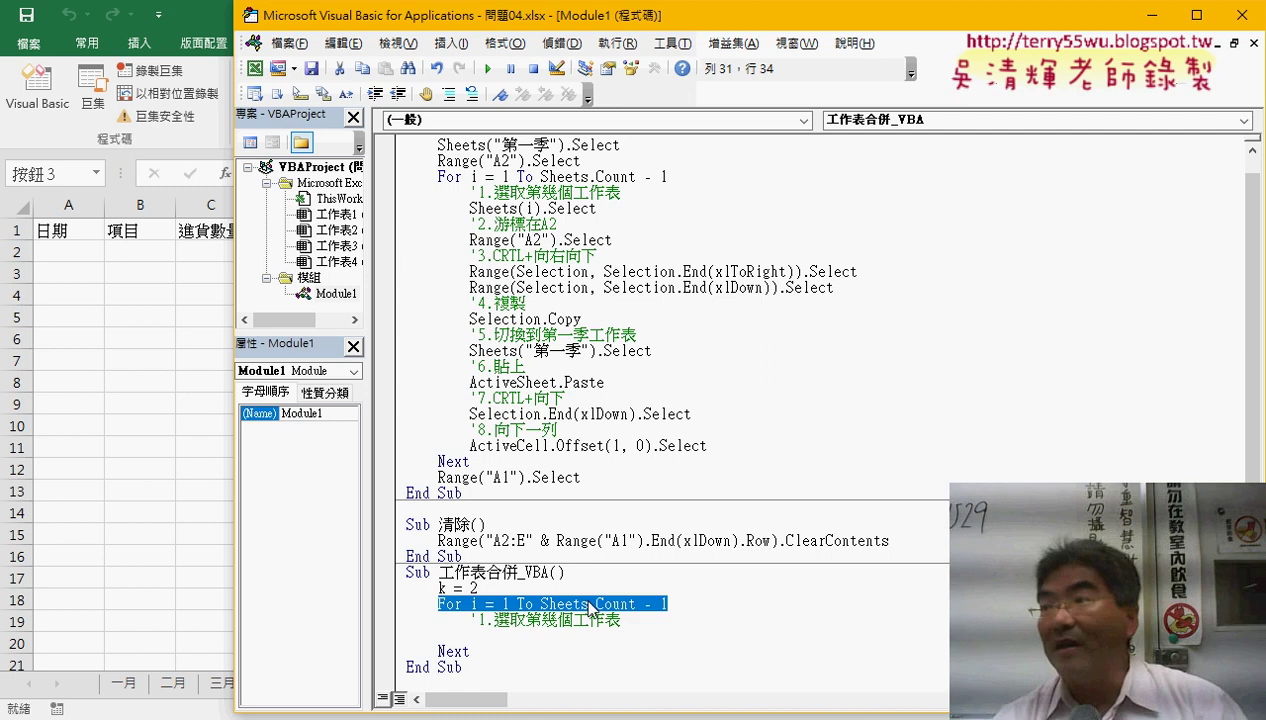
{"action": "left_click_drag", "start_coordinate": [469, 651], "coordinate": [438, 651]}
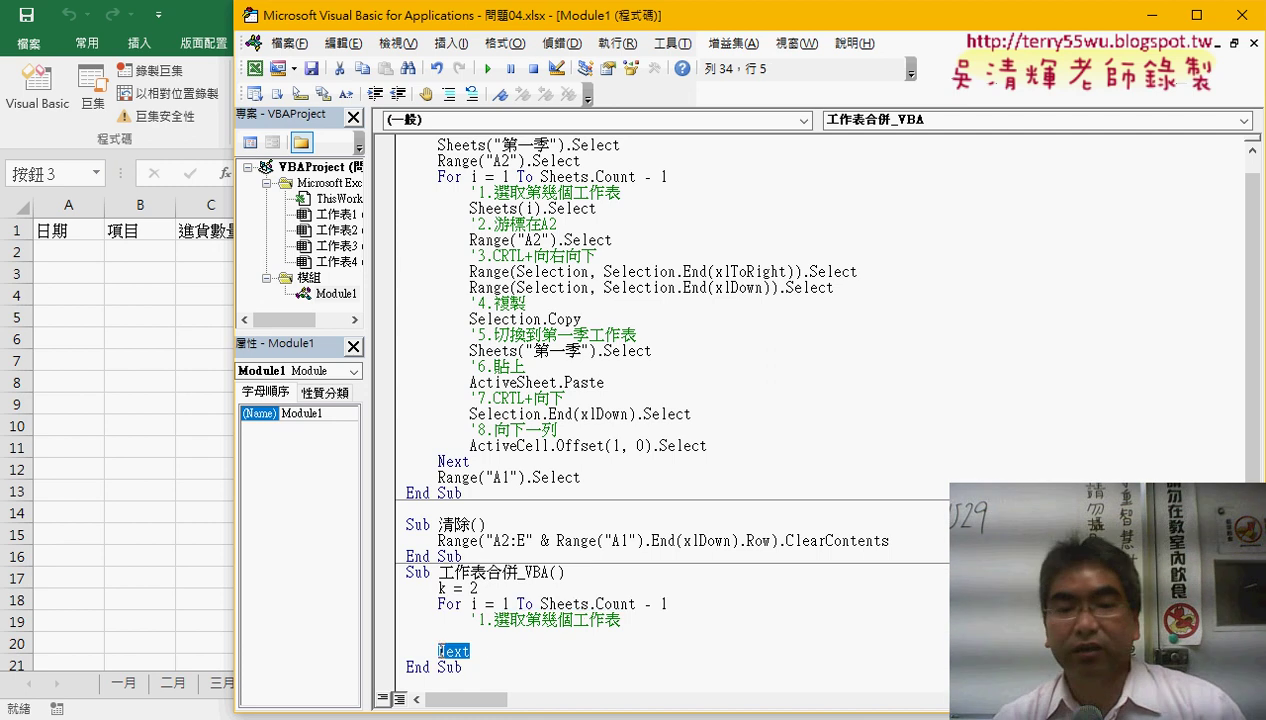
{"action": "left_click_drag", "start_coordinate": [478, 588], "coordinate": [438, 588]}
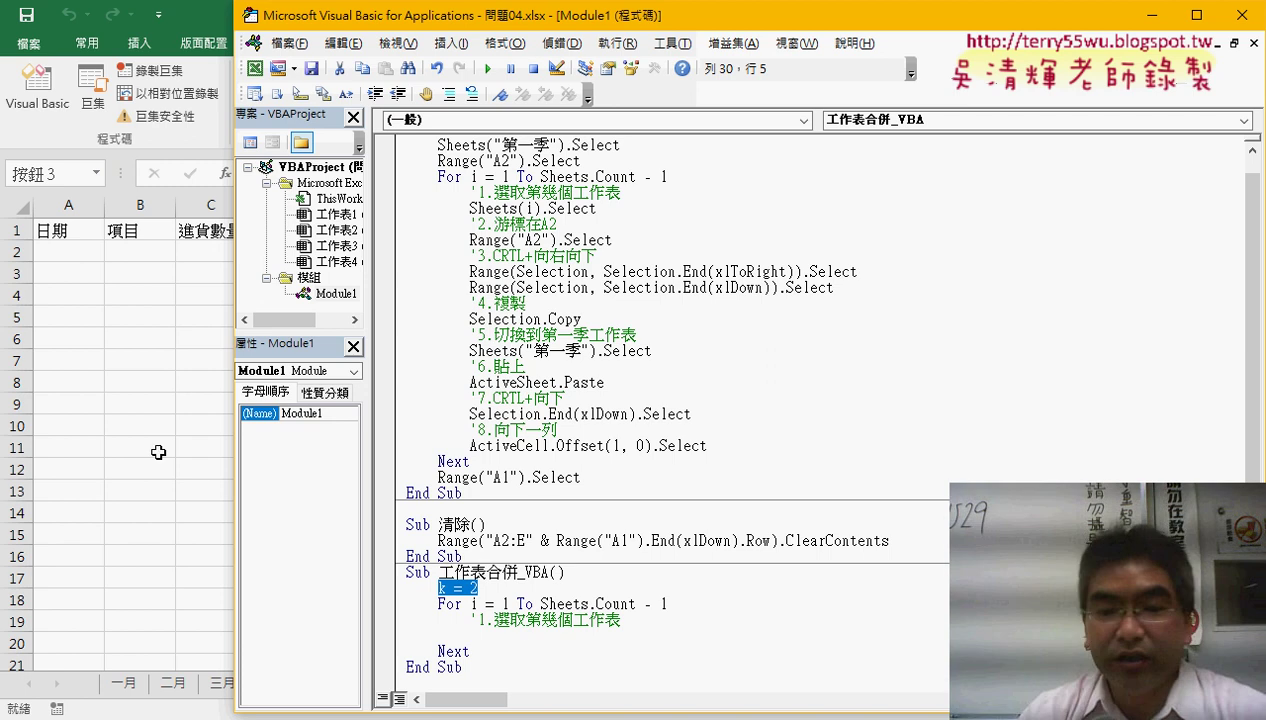
Step: Delete the loop's comment line and leave a single indented blank line inside the loop
{"action": "left_click_drag", "start_coordinate": [625, 620], "coordinate": [402, 620]}
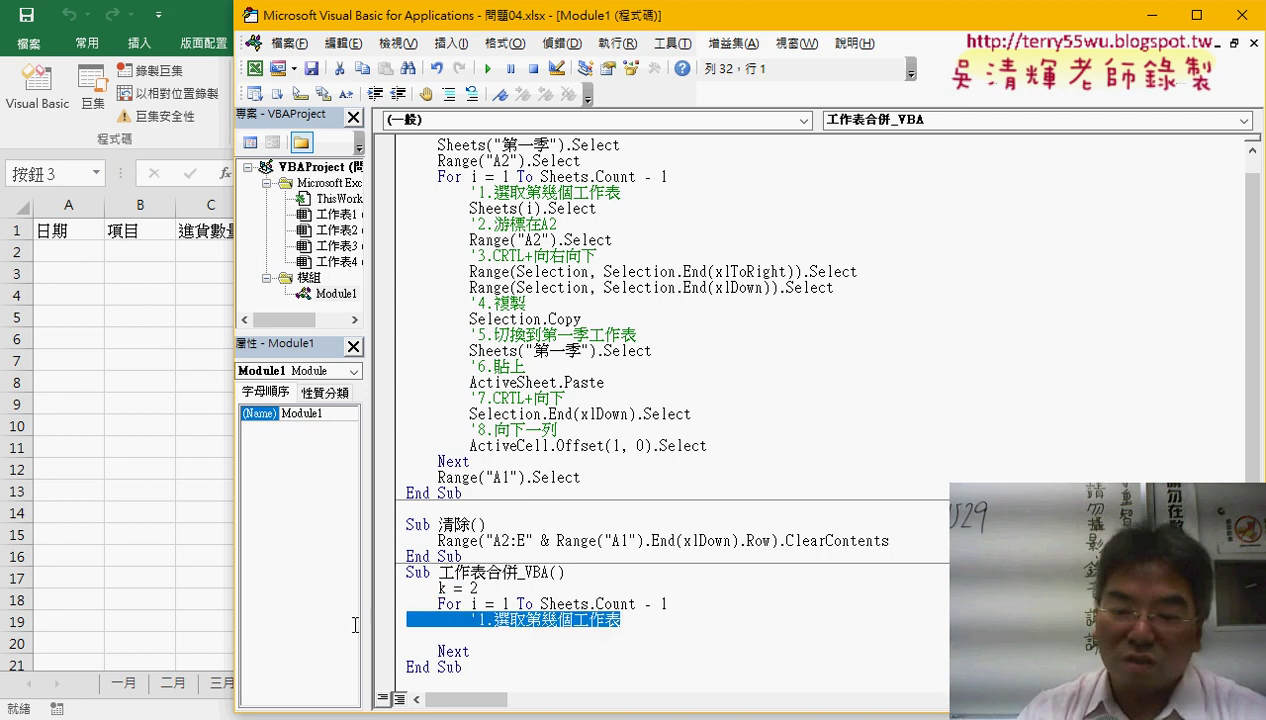
{"action": "key", "text": "Delete"}
{"action": "key", "text": "Tab"}
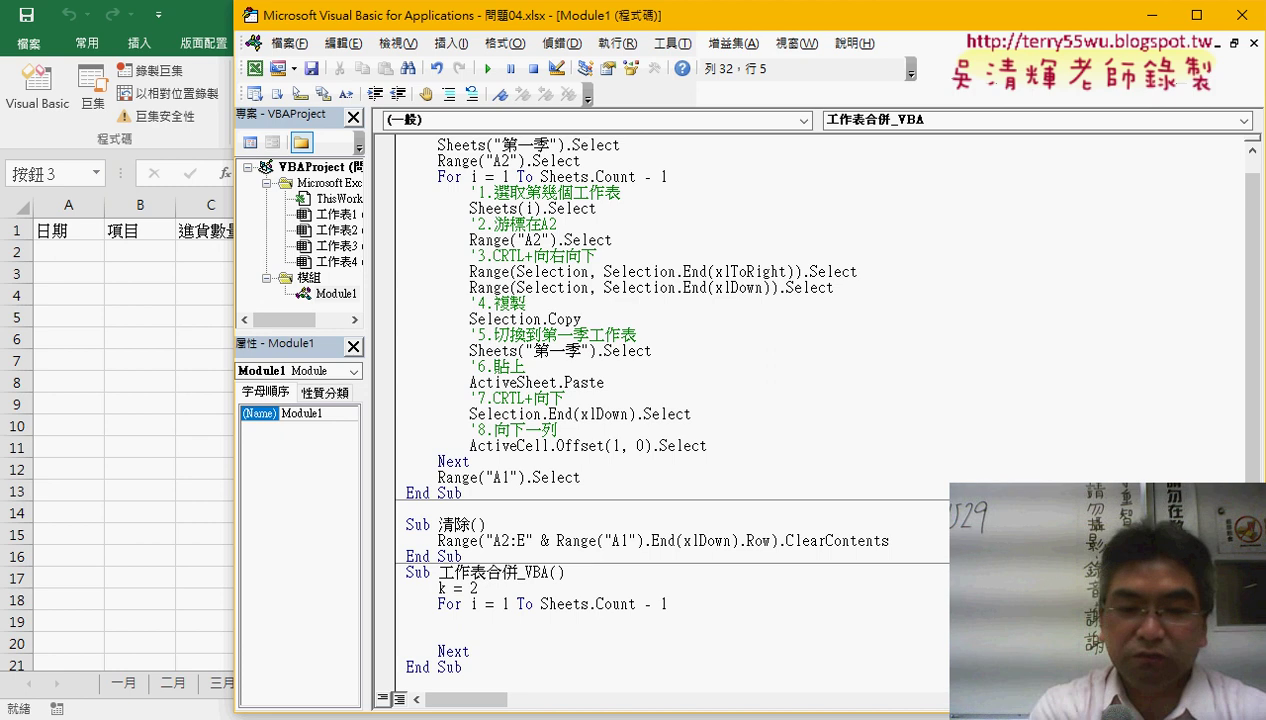
{"action": "key", "text": "Tab"}
{"action": "key", "text": "Delete"}
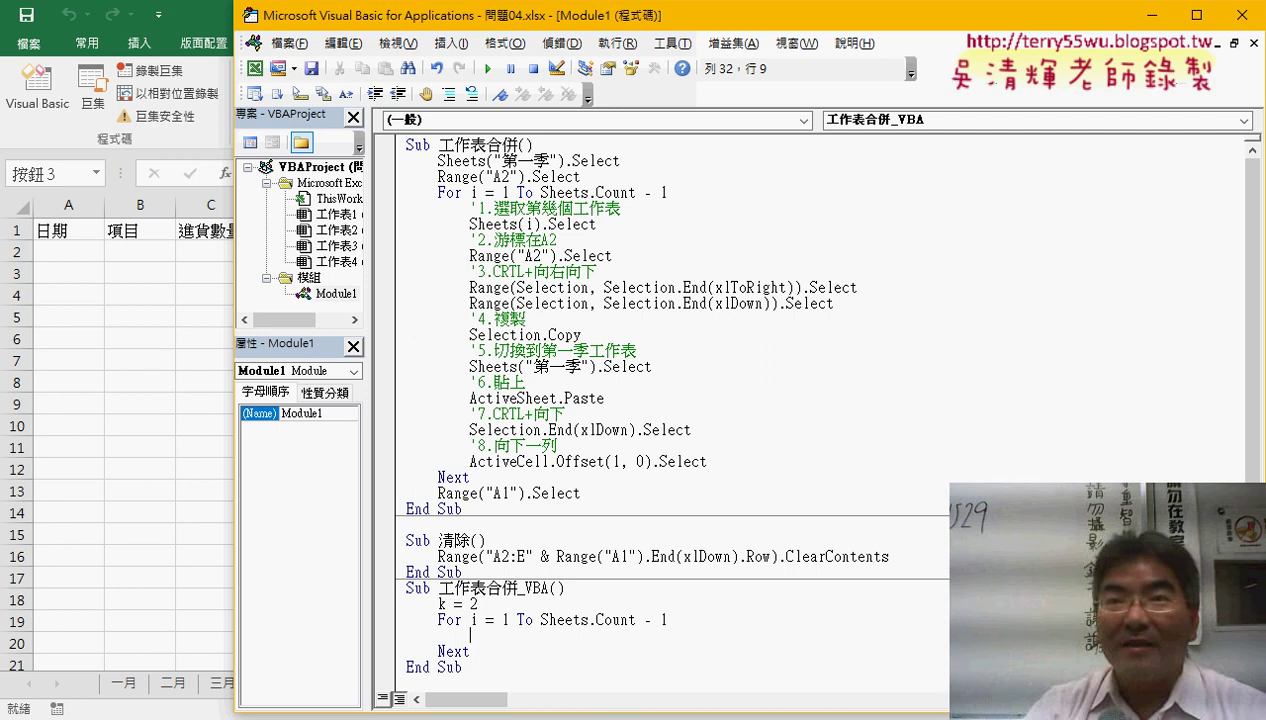
Step: After checking 一月's data ends at row 31, type Range("A2:E31").Copy in the loop
{"action": "left_click", "coordinate": [122, 694]}
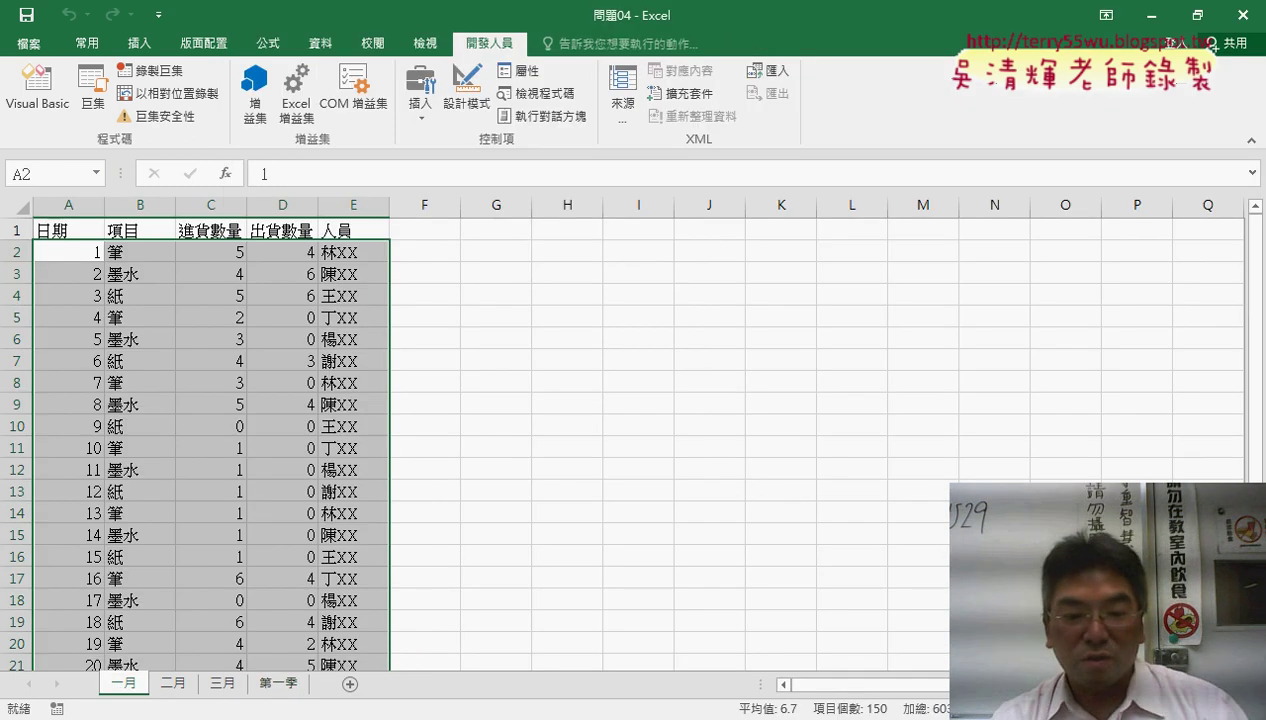
{"action": "key", "text": "alt+F11"}
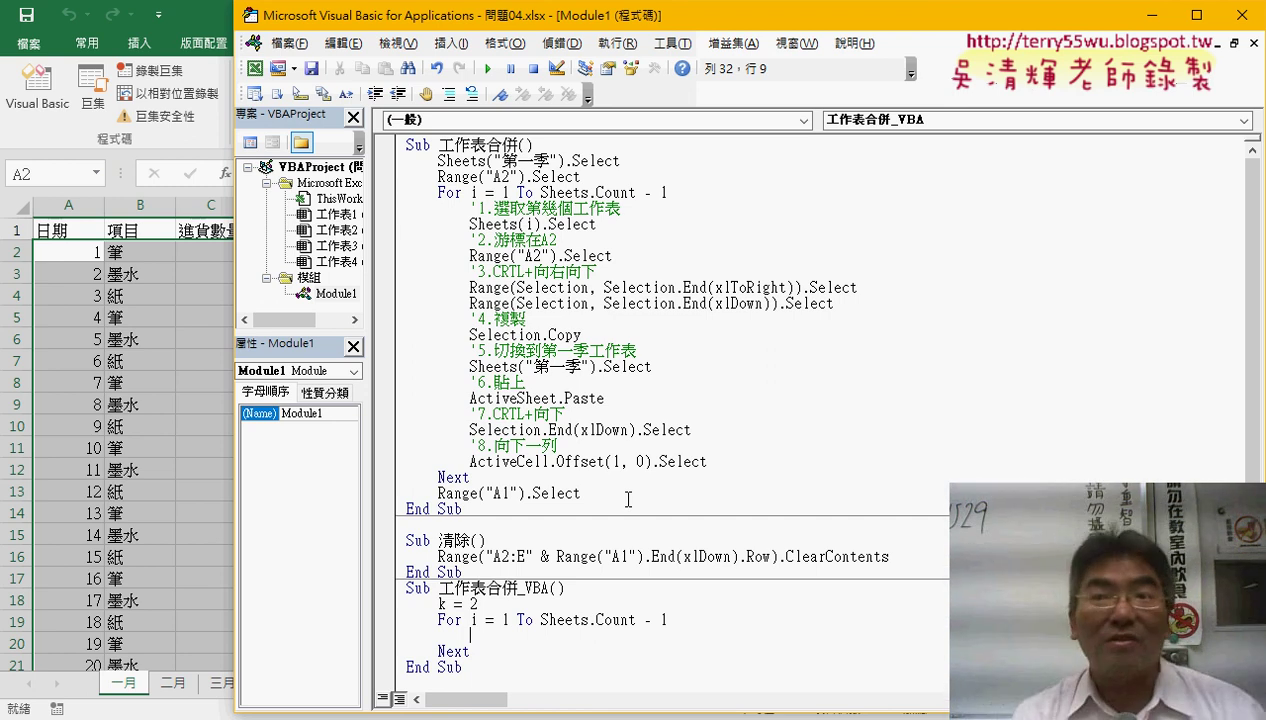
{"action": "type", "text": "ra"}
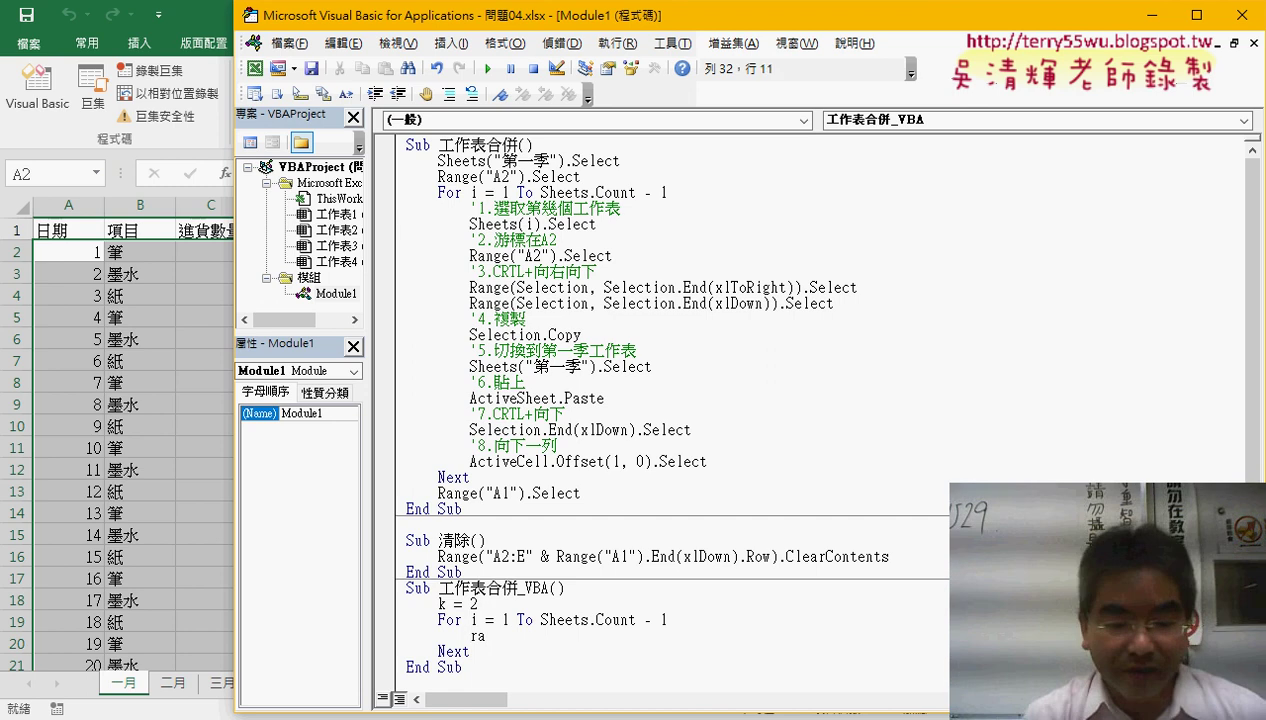
{"action": "type", "text": "nge"}
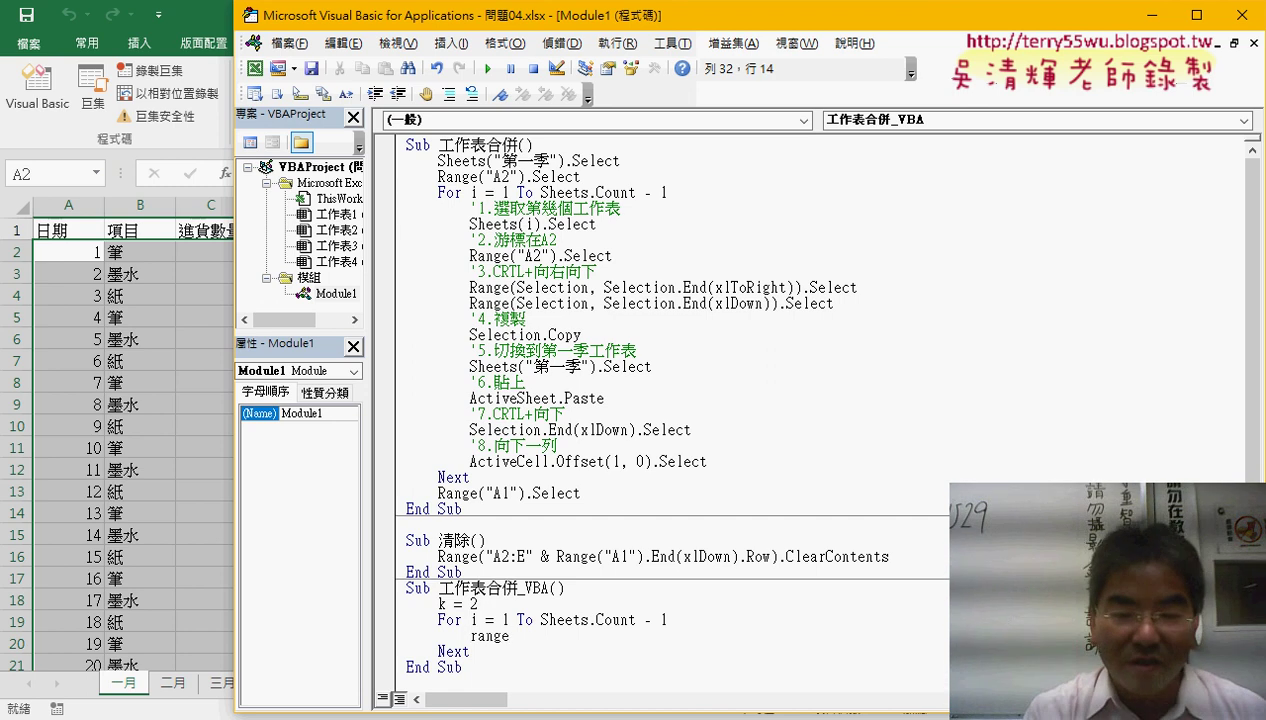
{"action": "type", "text": "("}
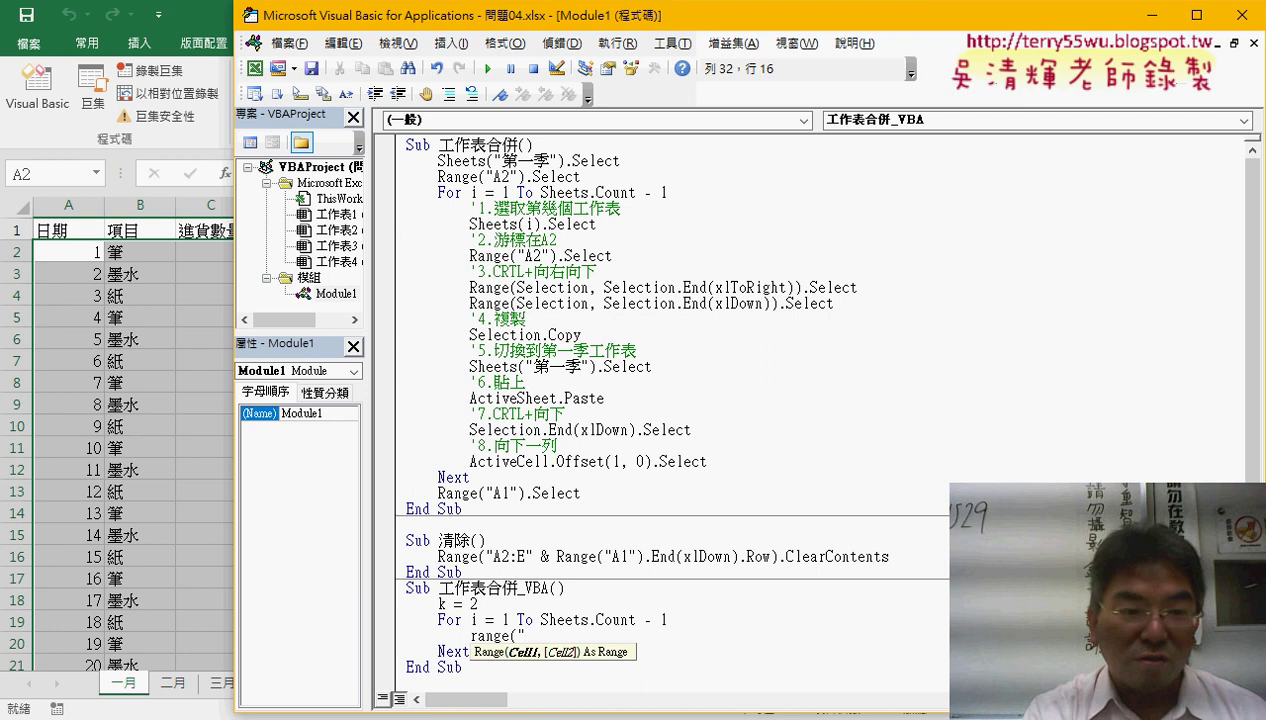
{"action": "type", "text": "\"A2"}
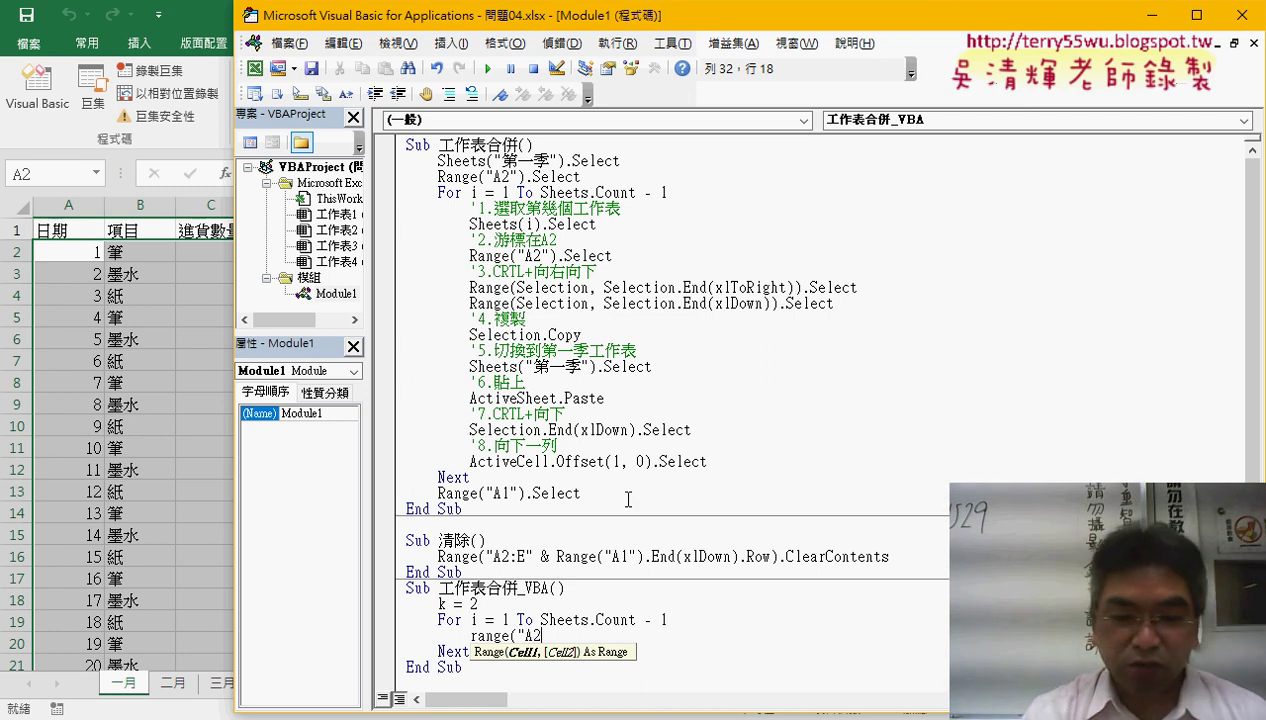
{"action": "type", "text": ":"}
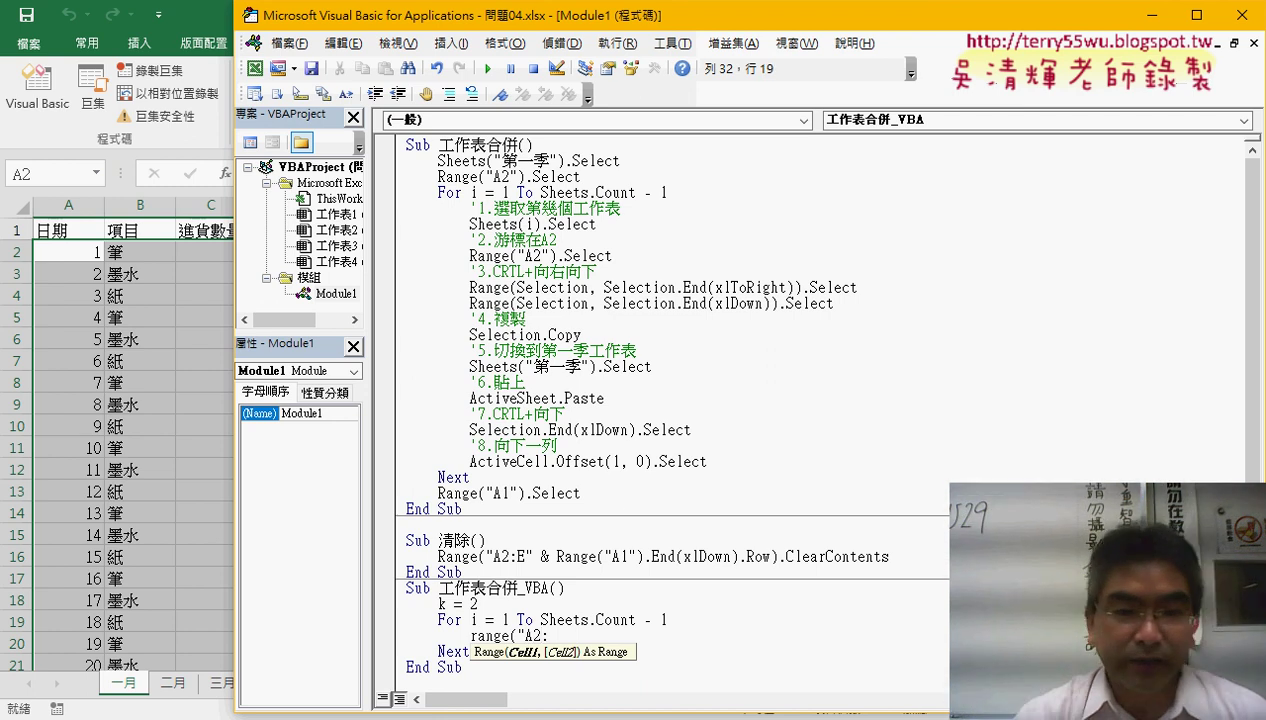
{"action": "left_click_drag", "start_coordinate": [456, 15], "coordinate": [608, 17]}
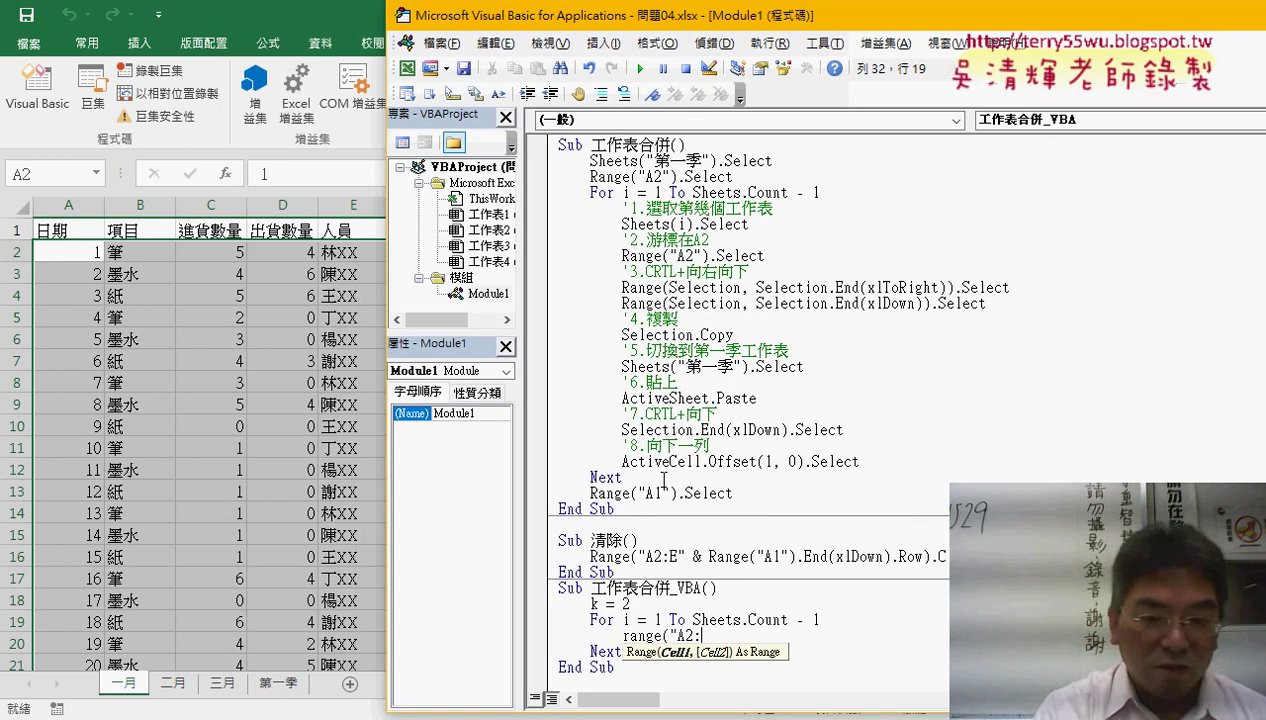
{"action": "type", "text": "E"}
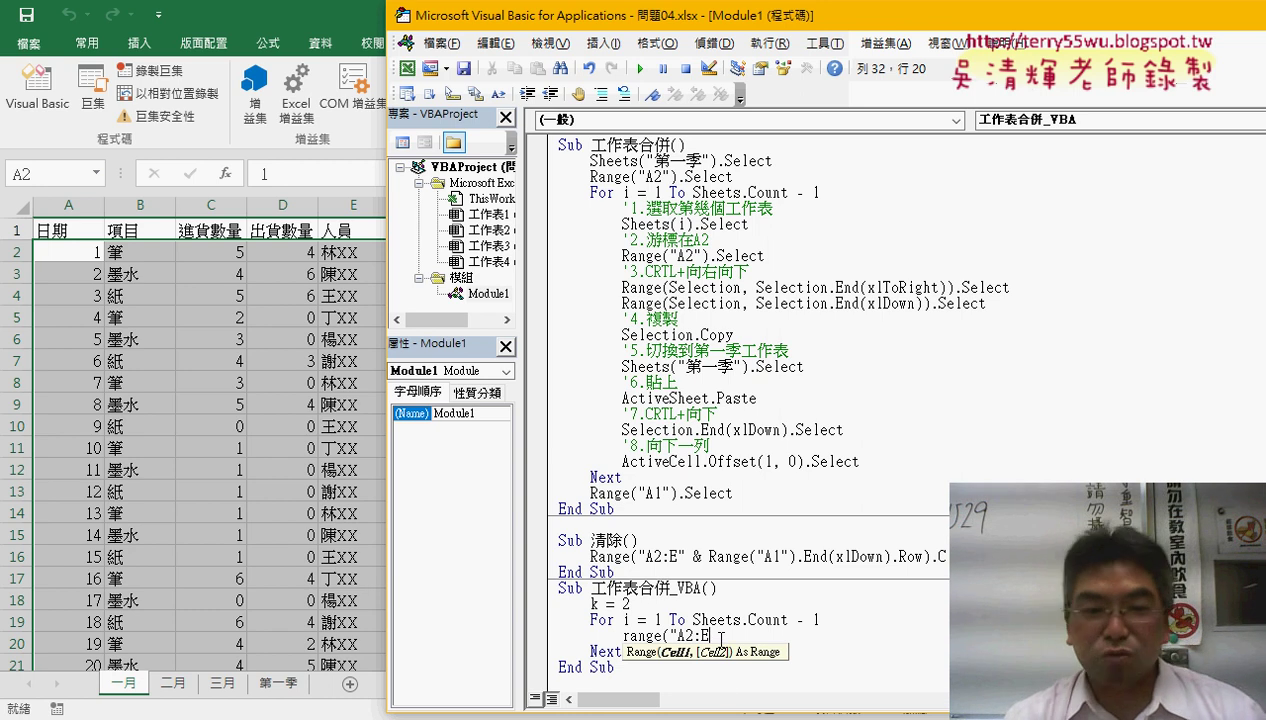
{"action": "left_click", "coordinate": [110, 489]}
{"action": "scroll", "coordinate": [113, 491], "scroll_direction": "down", "scroll_amount": 5}
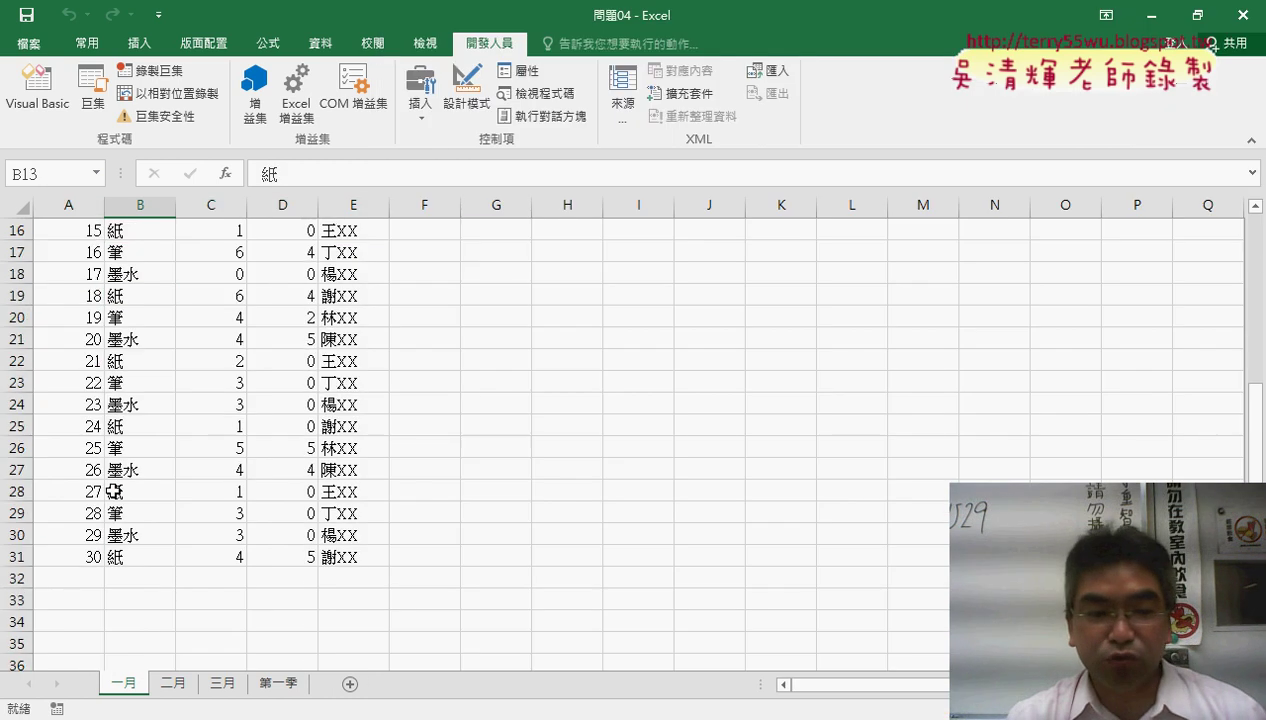
{"action": "scroll", "coordinate": [113, 491], "scroll_direction": "down", "scroll_amount": 1}
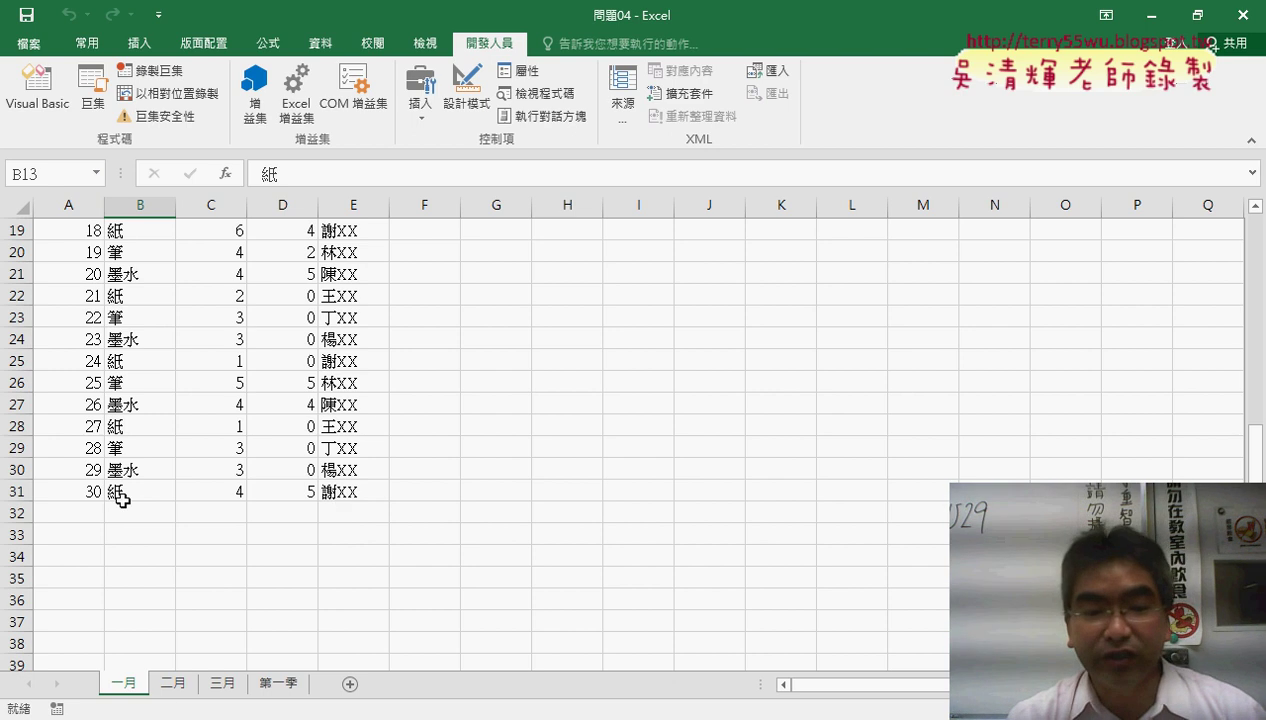
{"action": "mouse_move", "coordinate": [541, 700]}
{"action": "left_click", "coordinate": [558, 668]}
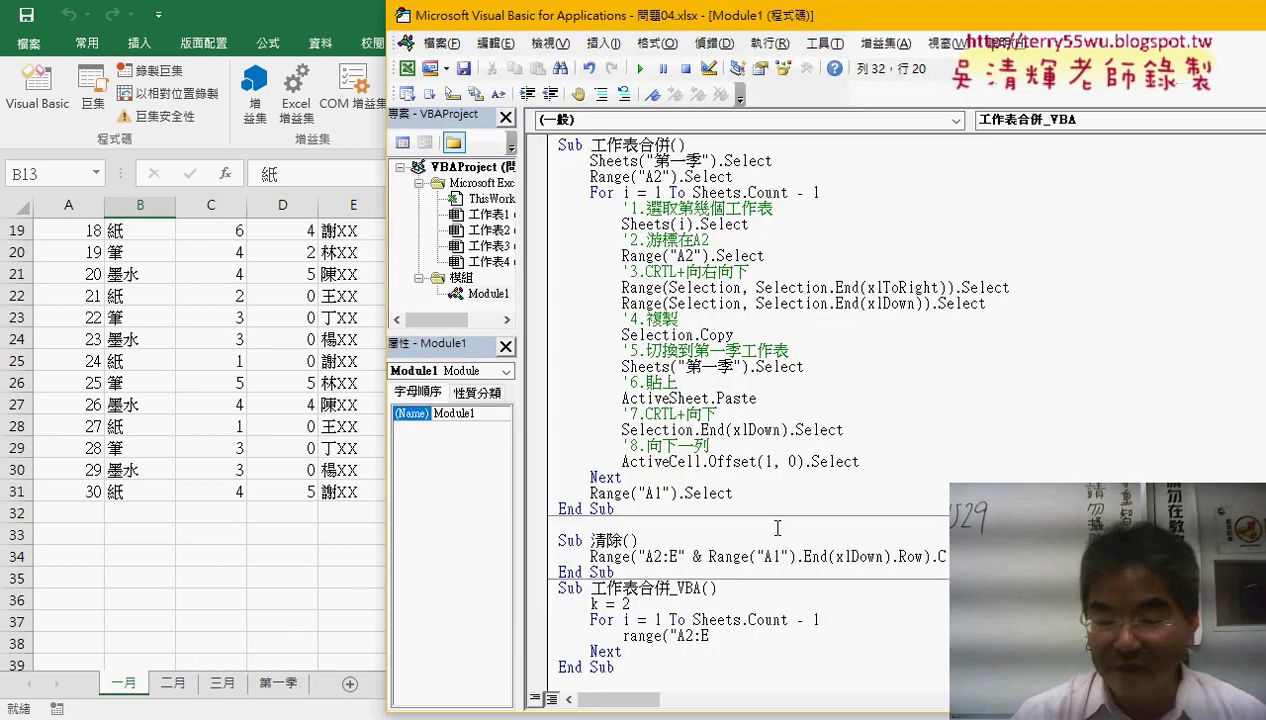
{"action": "type", "text": "31"}
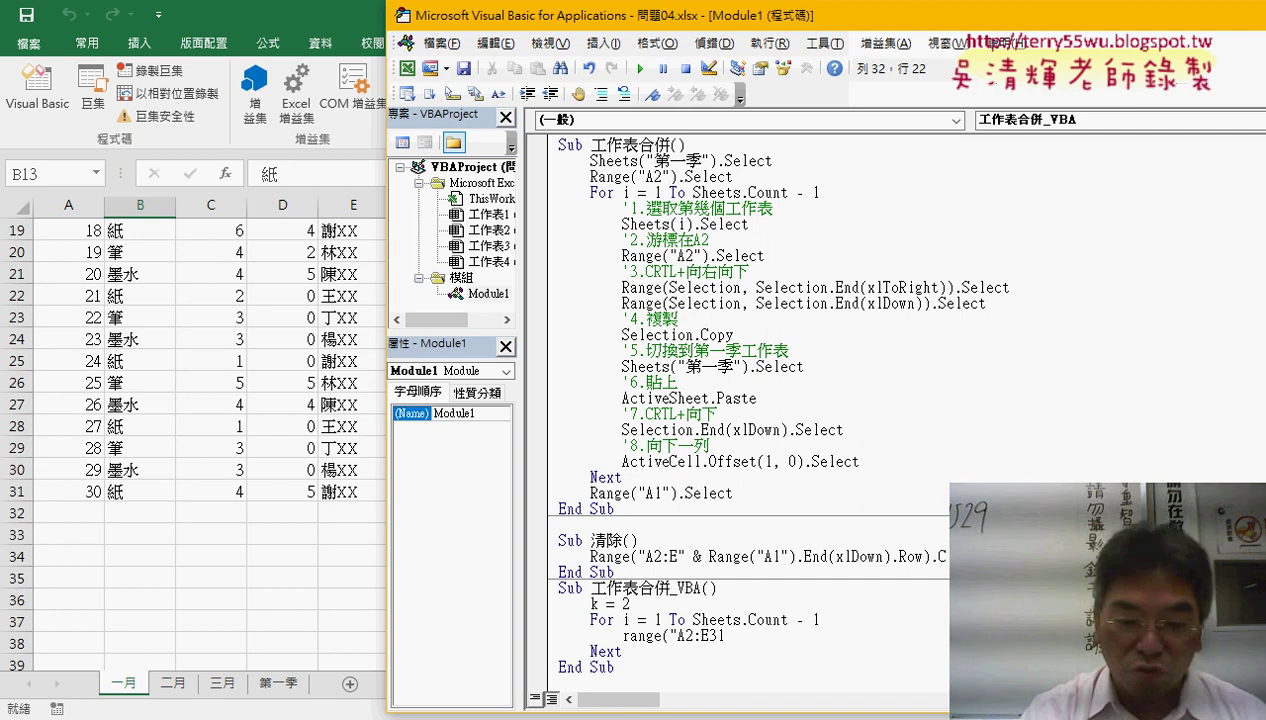
{"action": "type", "text": "\")."}
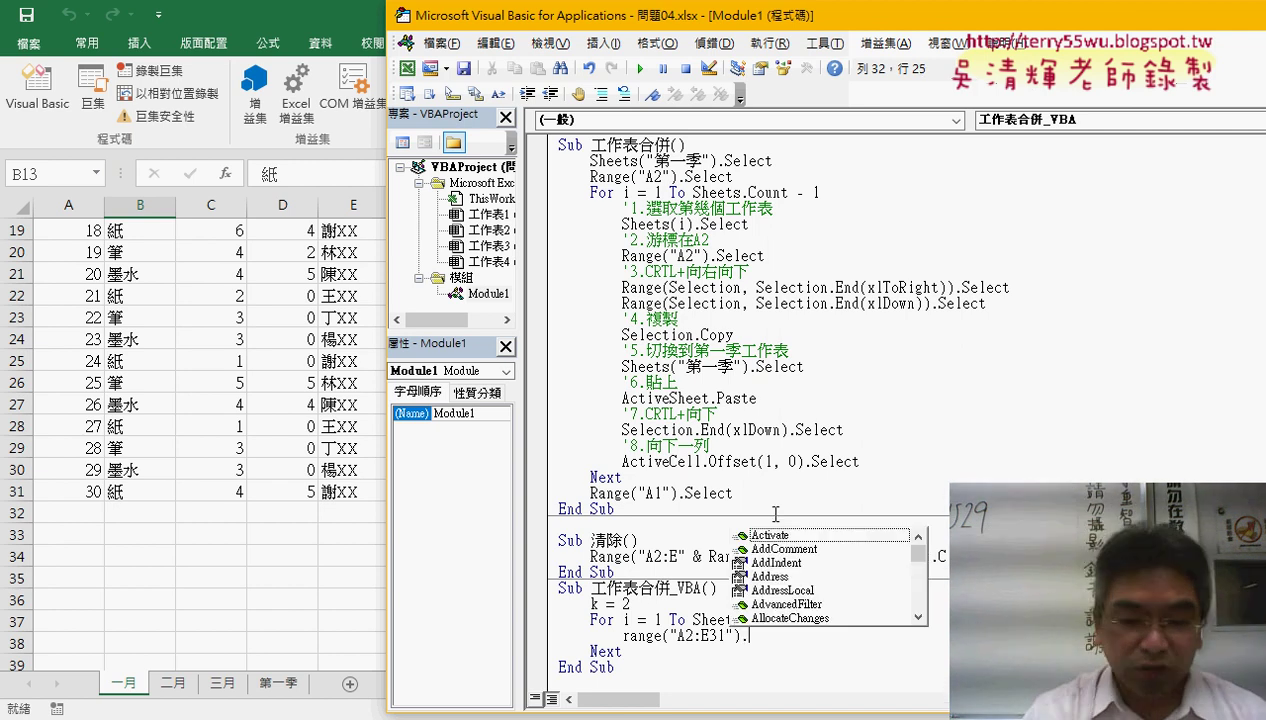
{"action": "type", "text": "cop"}
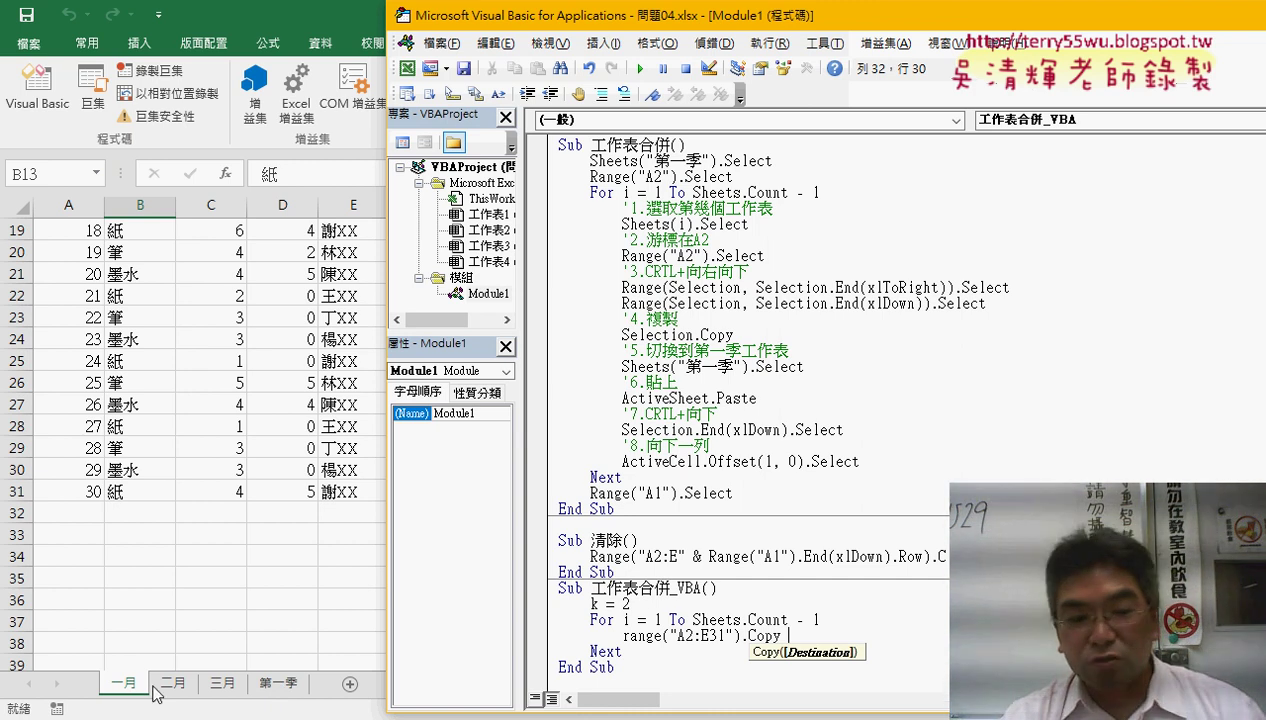
Step: Prefix the copy statement with Sheets(i). using the word Sheets copied from the For line
{"action": "left_click", "coordinate": [691, 620]}
{"action": "left_click_drag", "start_coordinate": [736, 620], "coordinate": [741, 620]}
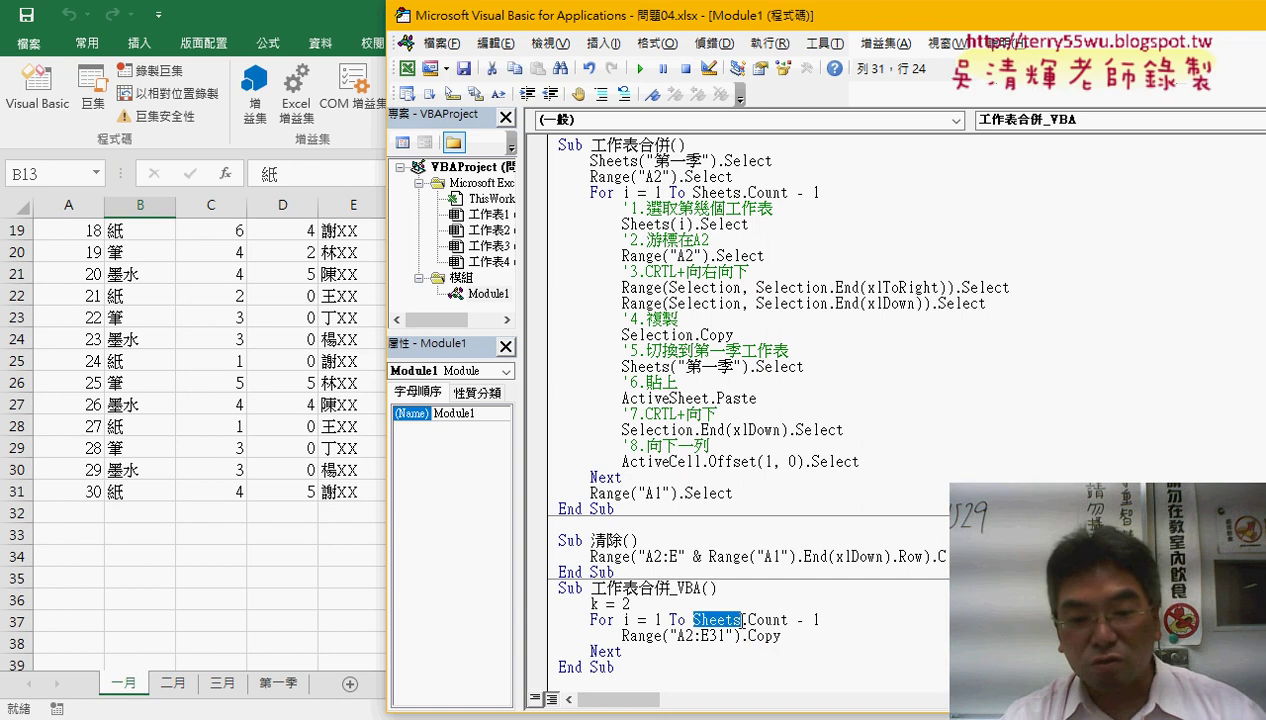
{"action": "key", "text": "ctrl+c"}
{"action": "left_click", "coordinate": [621, 636]}
{"action": "key", "text": "ctrl+v"}
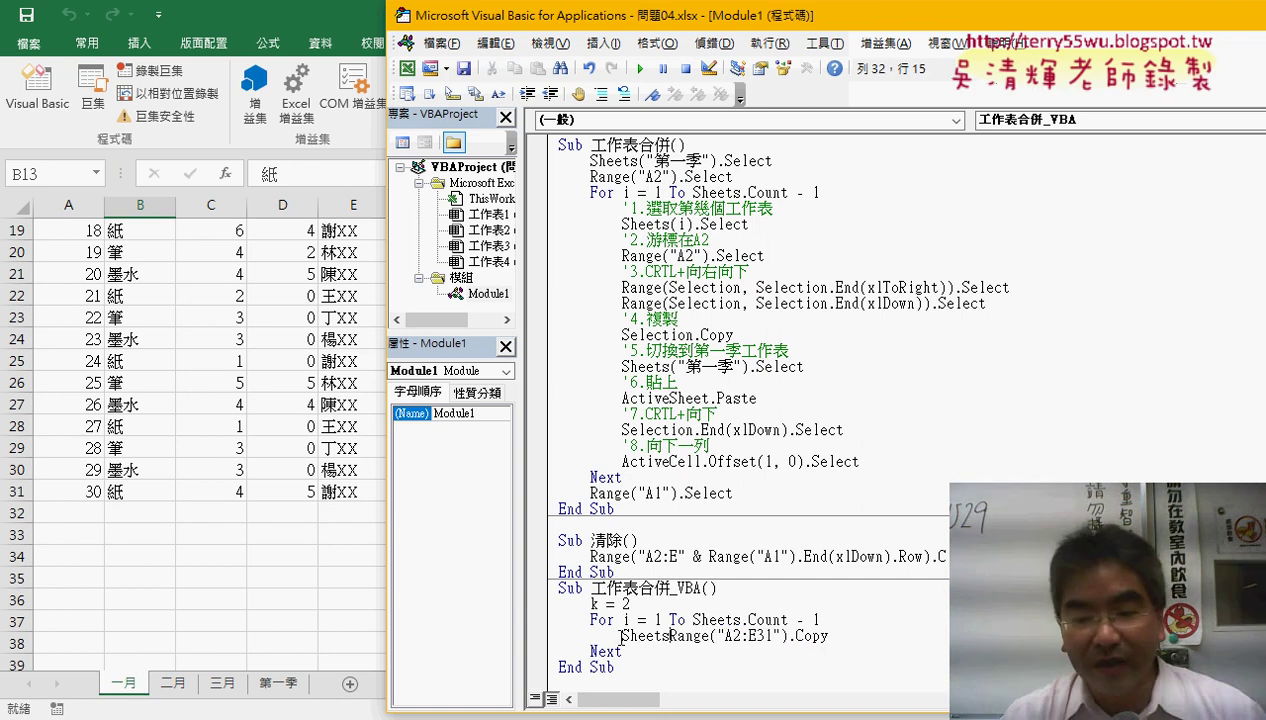
{"action": "type", "text": "("}
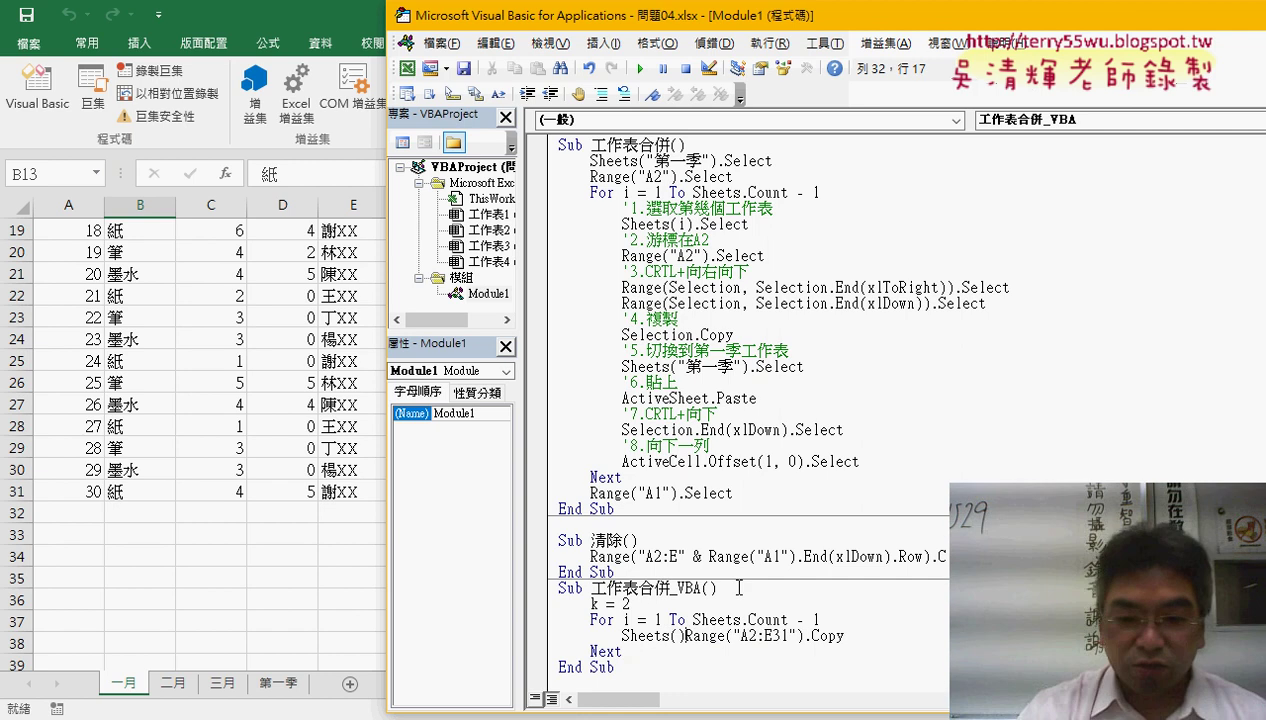
{"action": "type", "text": "i)"}
{"action": "left_click", "coordinate": [687, 636]}
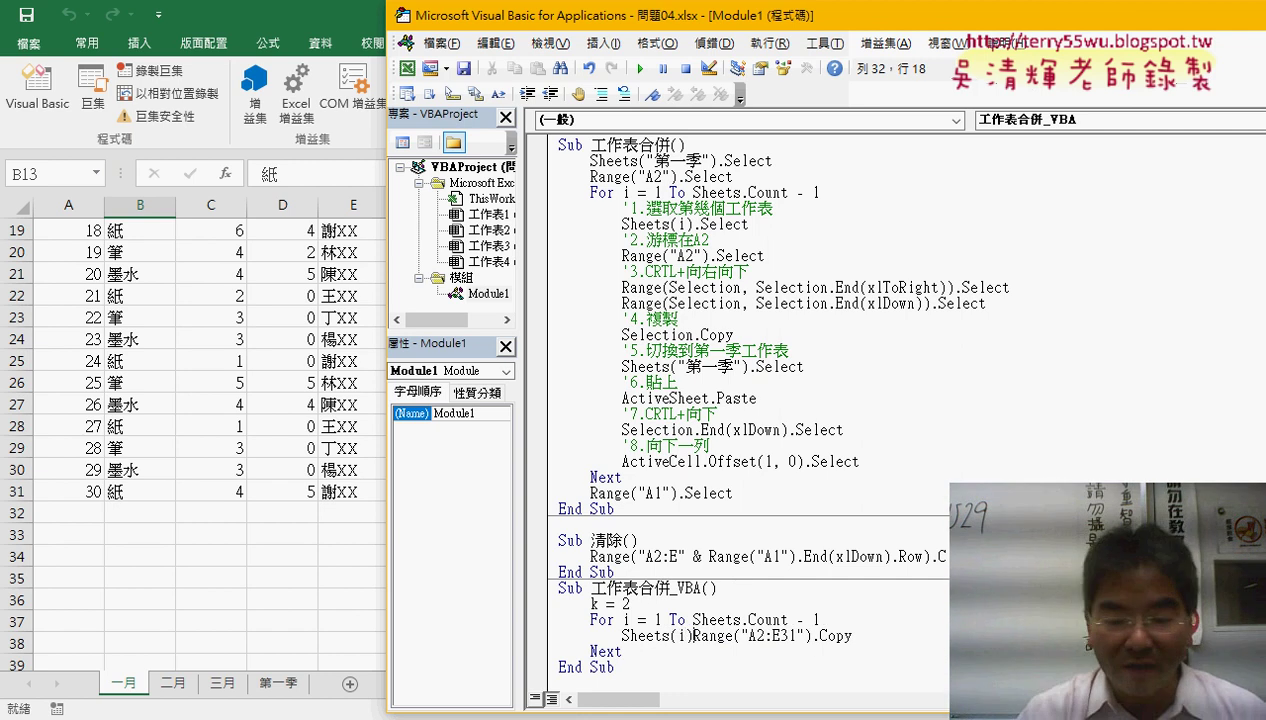
{"action": "key", "text": "Right"}
{"action": "type", "text": "."}
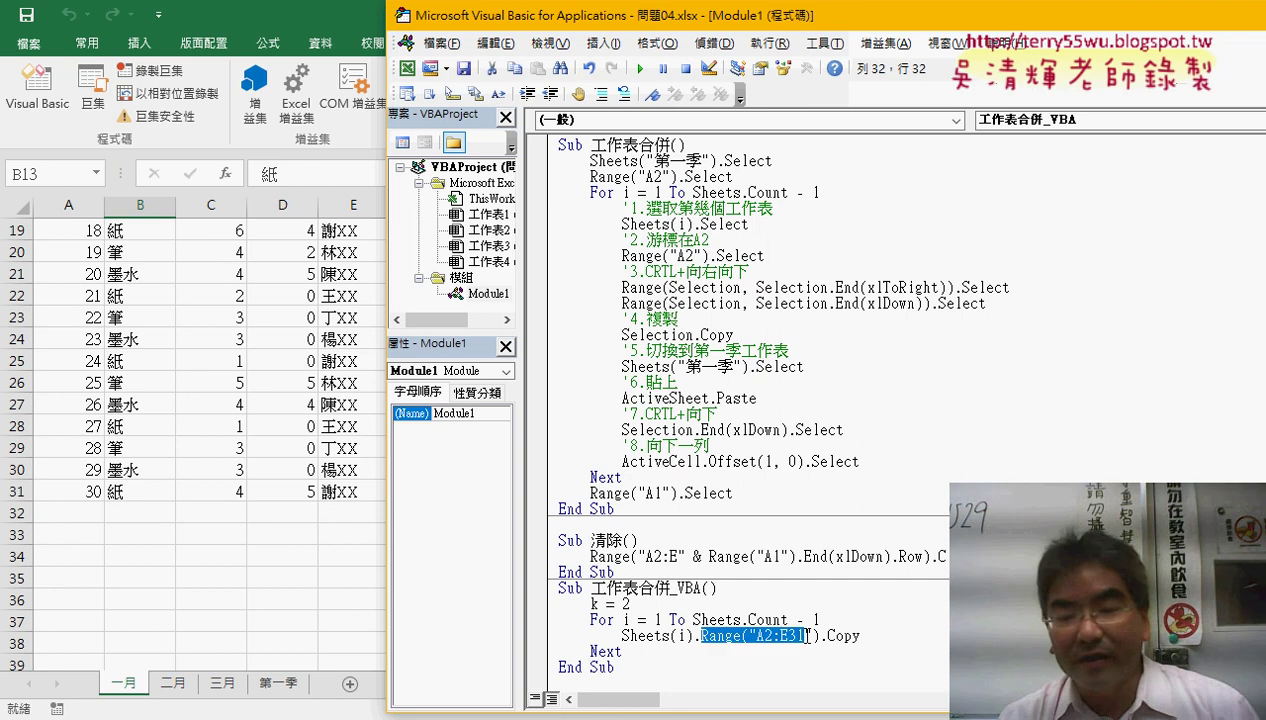
Step: Start the copy destination as Sheets("第一季").Ran after the Copy call
{"action": "left_click_drag", "start_coordinate": [700, 636], "coordinate": [860, 636]}
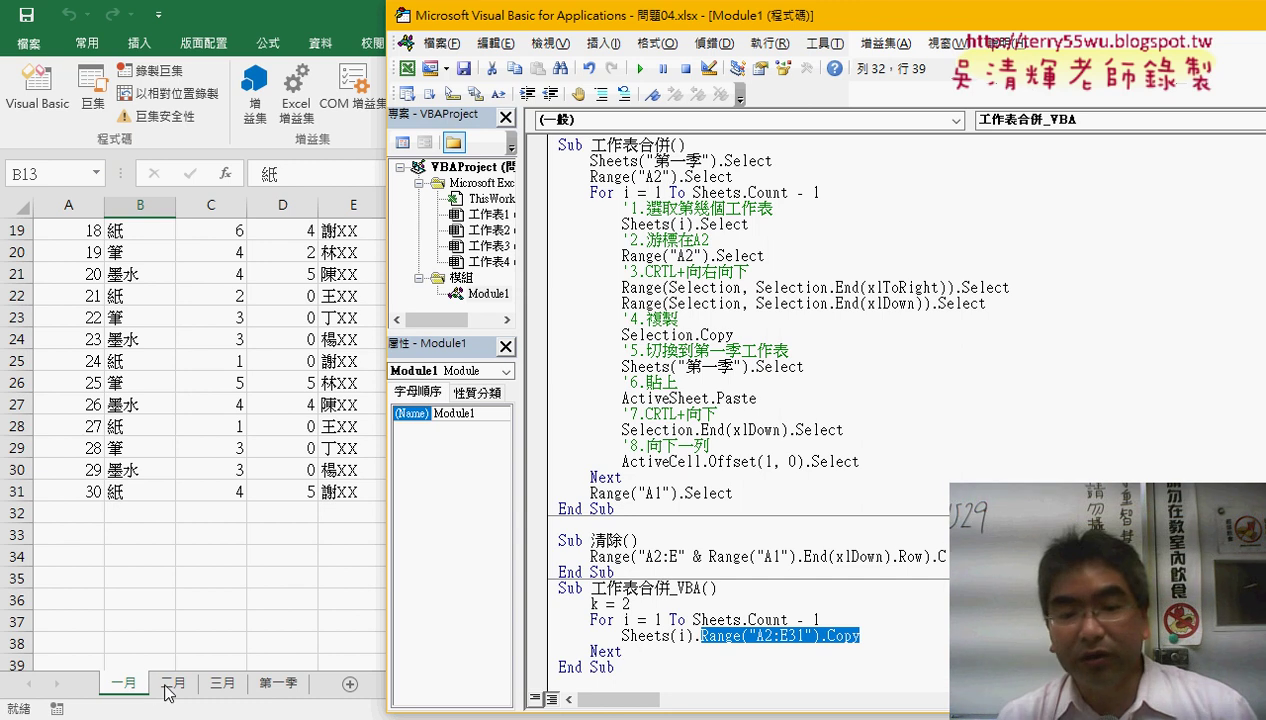
{"action": "key", "text": "End"}
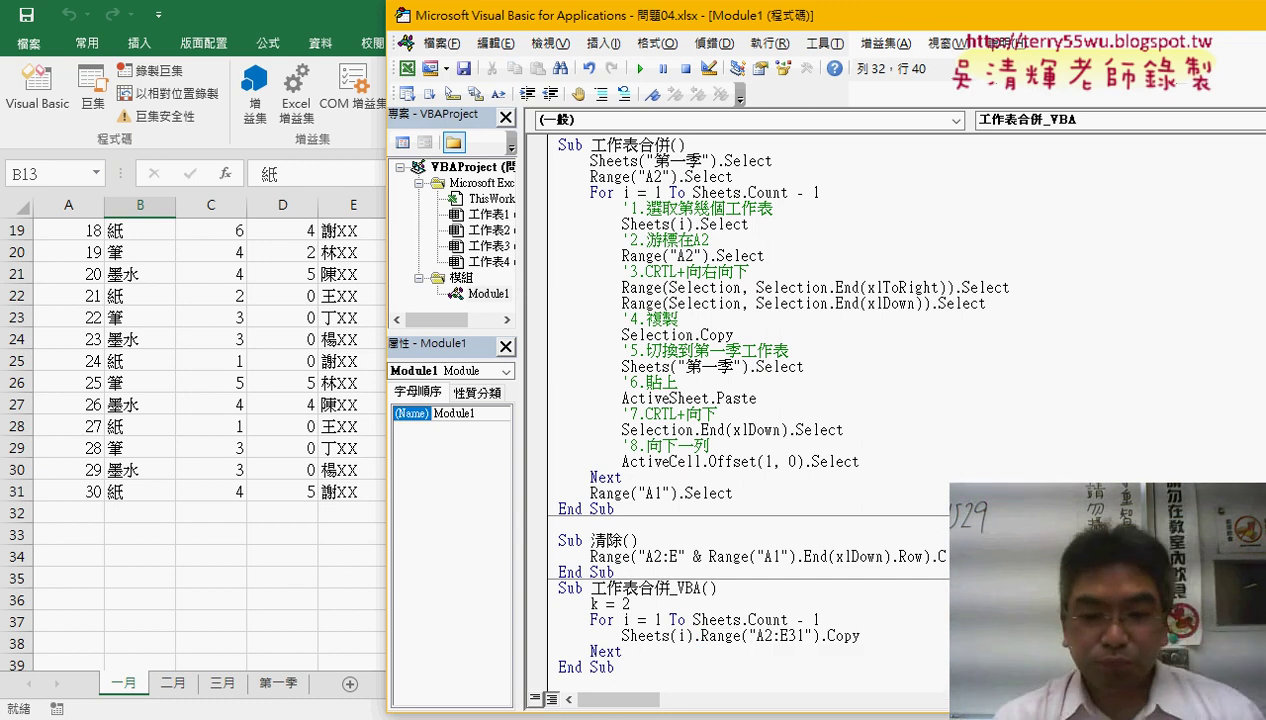
{"action": "left_click_drag", "start_coordinate": [622, 636], "coordinate": [692, 636]}
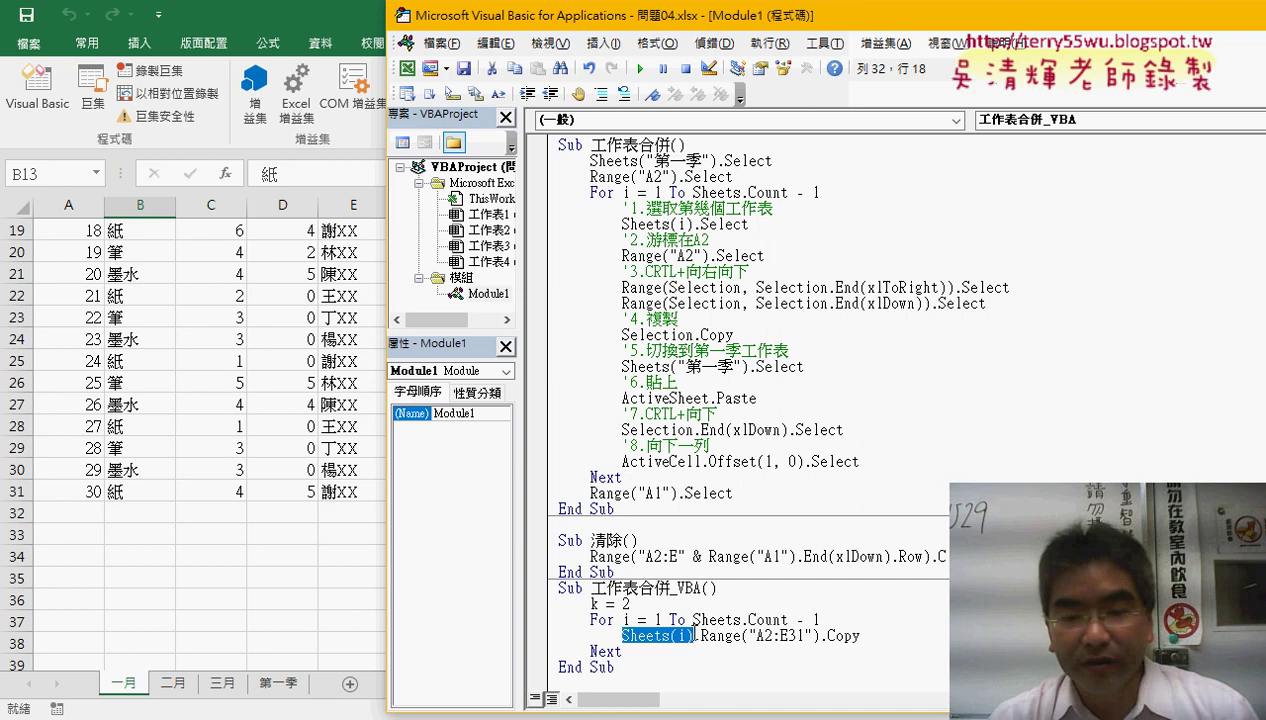
{"action": "left_click", "coordinate": [868, 636]}
{"action": "type", "text": "Sheets(i)"}
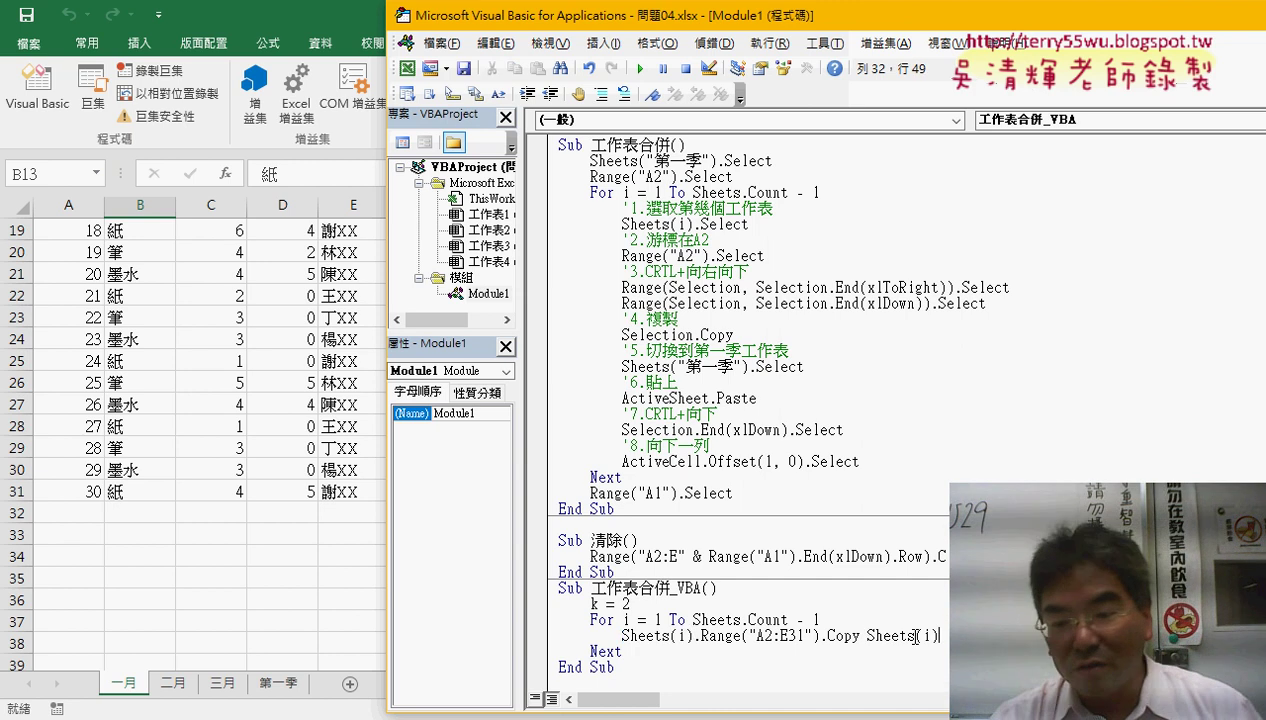
{"action": "double_click", "coordinate": [928, 636]}
{"action": "key", "text": "Left"}
{"action": "key", "text": "Left"}
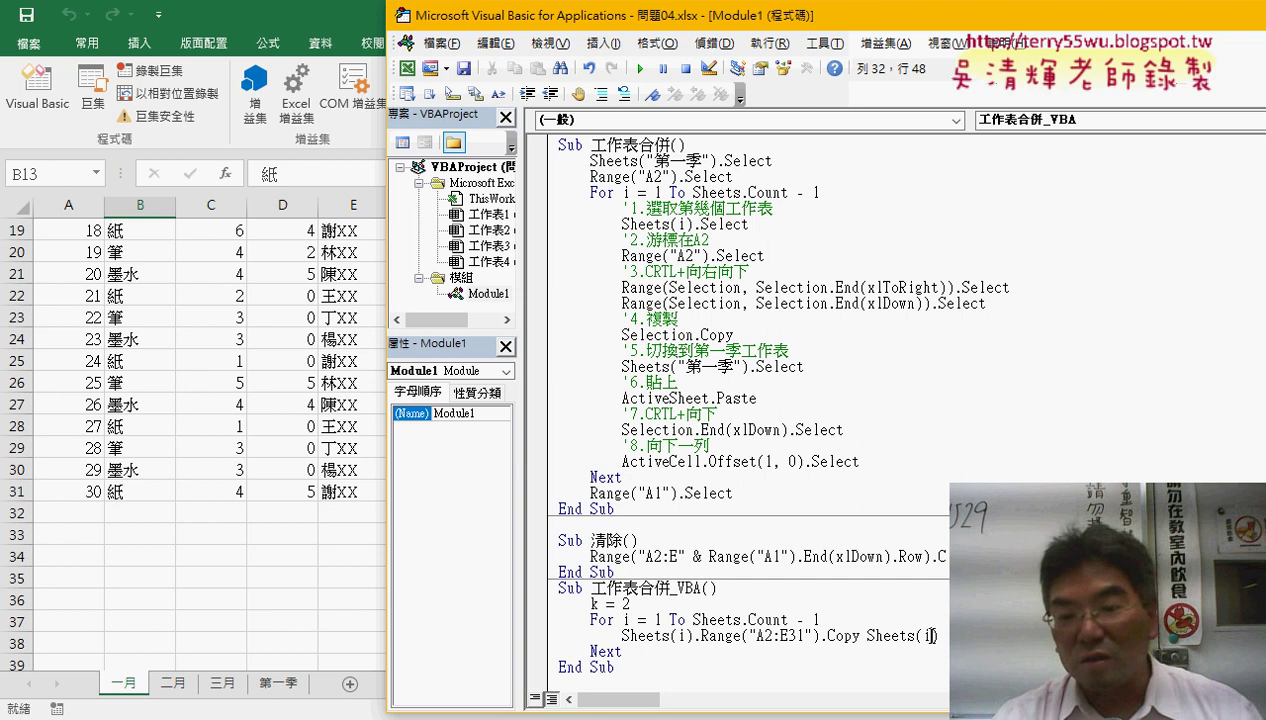
{"action": "type", "text": "\""}
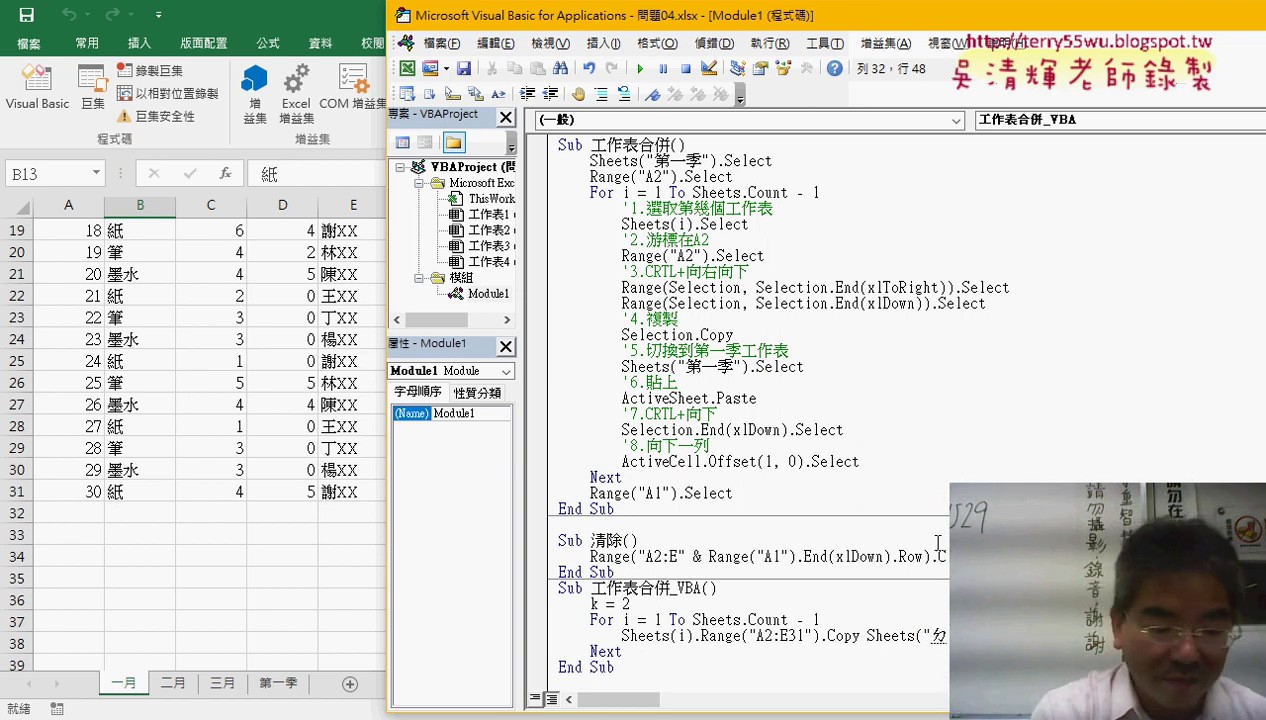
{"action": "type", "text": "第"}
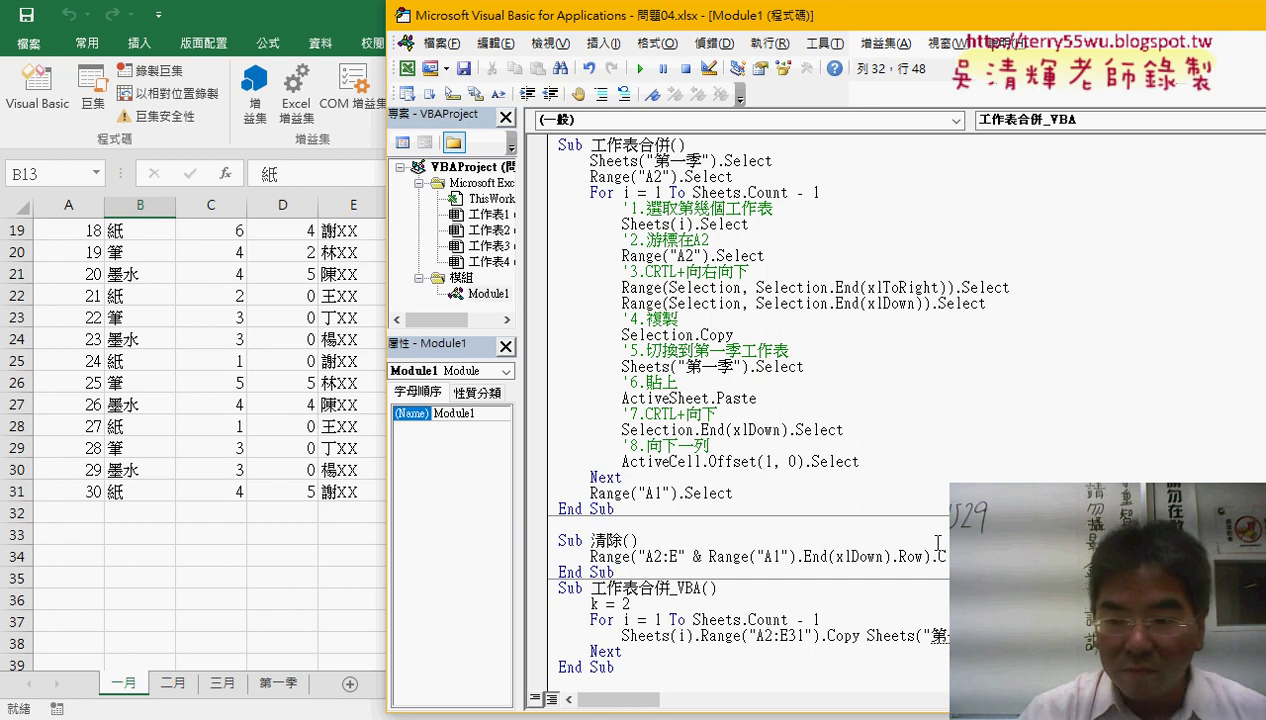
{"action": "type", "text": "一季\").Ra"}
{"action": "type", "text": "n"}
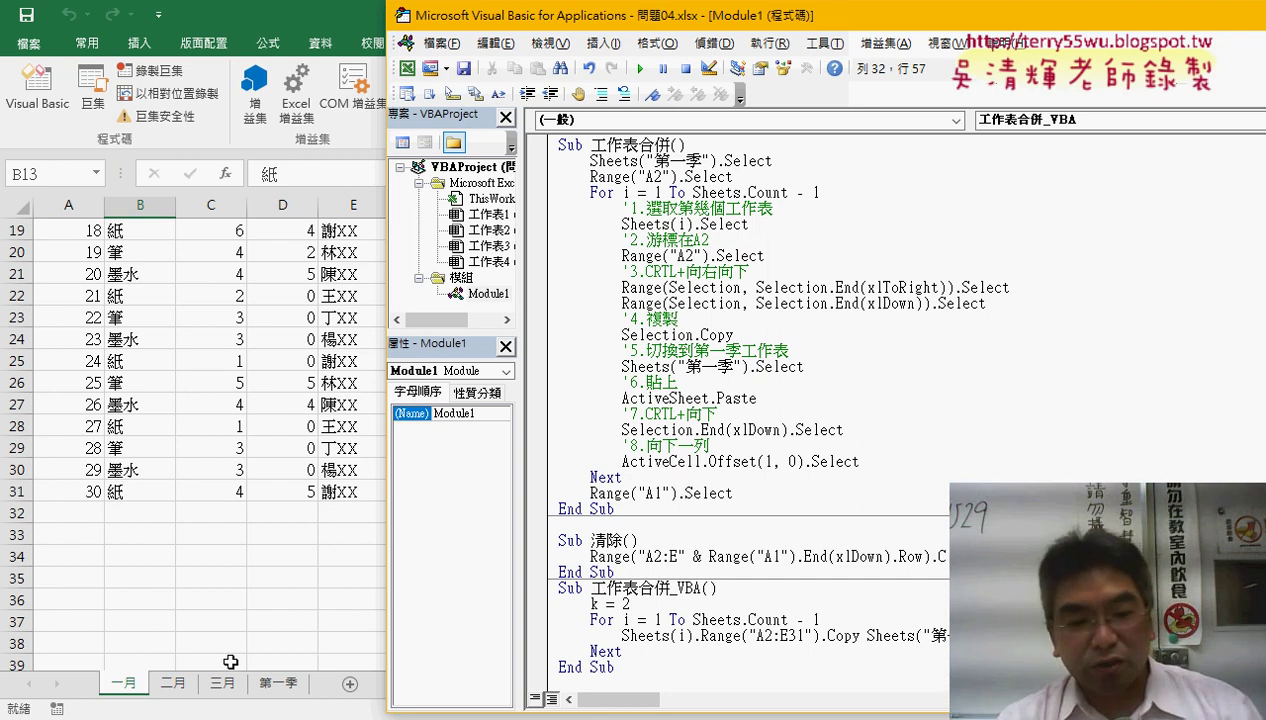
Step: Finish the destination as Sheets("第一季").Range("A" & k) and add a new line after it
{"action": "left_click", "coordinate": [276, 685]}
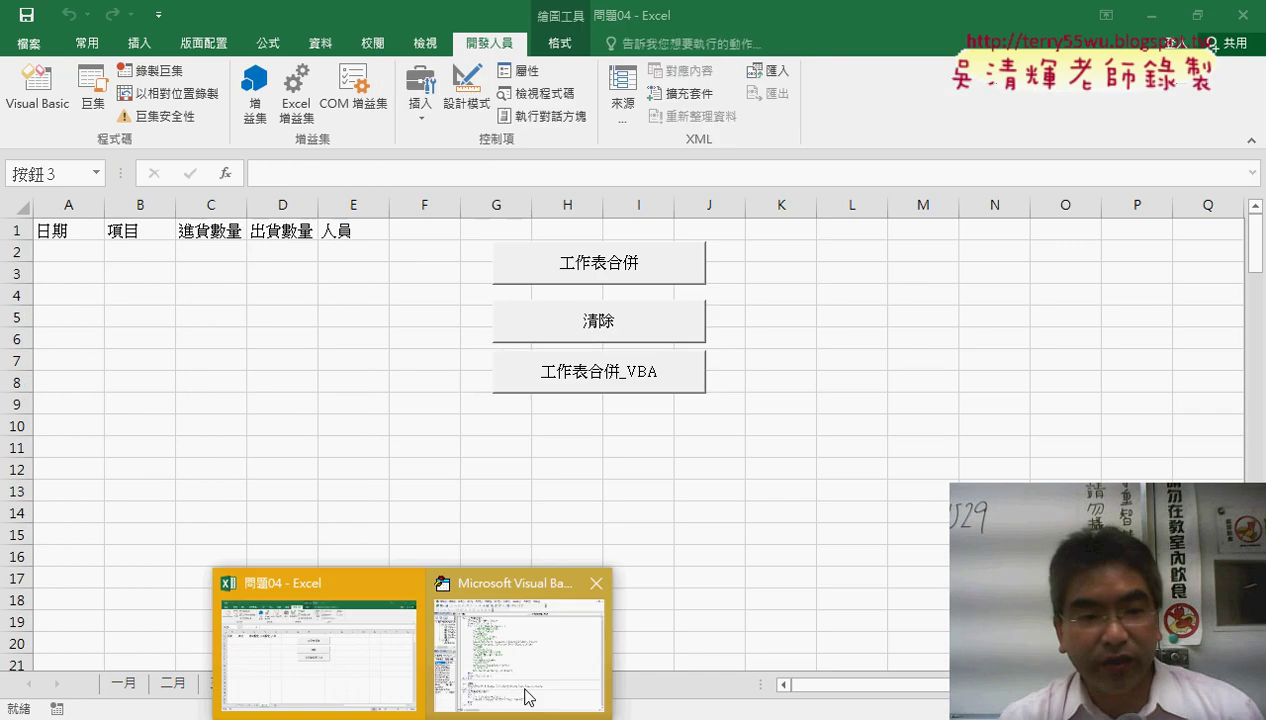
{"action": "left_click", "coordinate": [515, 640]}
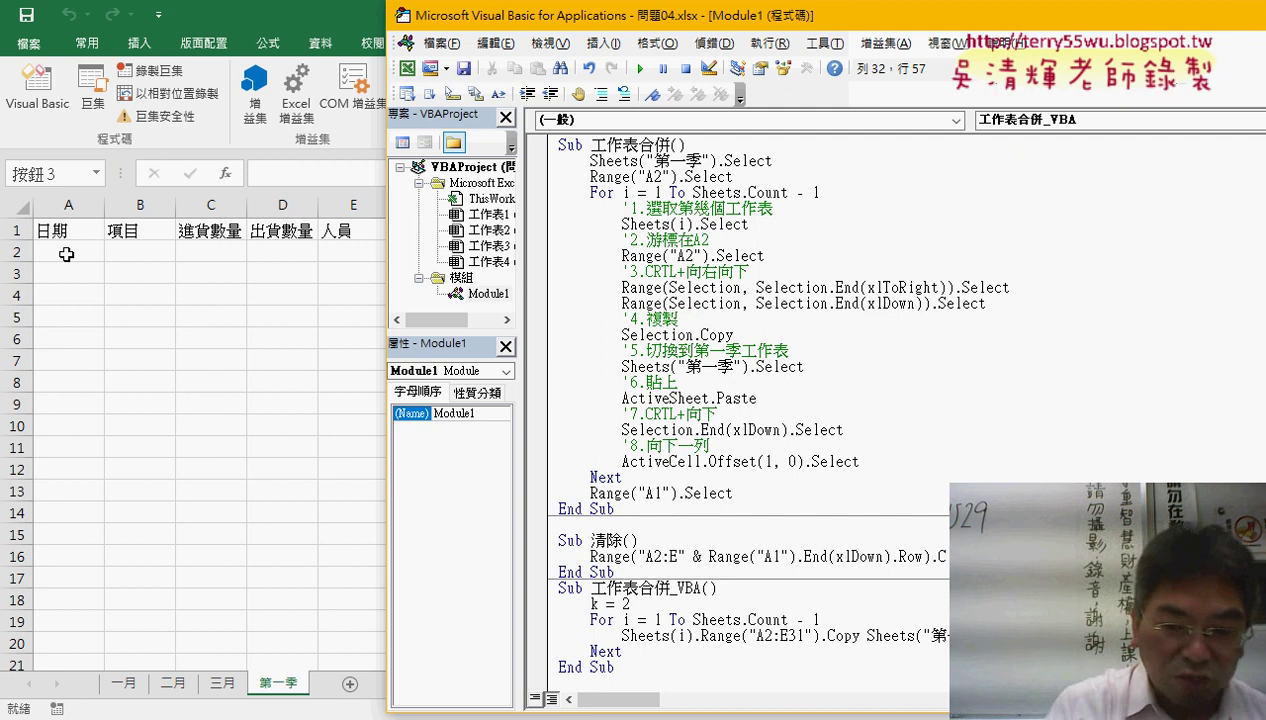
{"action": "type", "text": "Ra"}
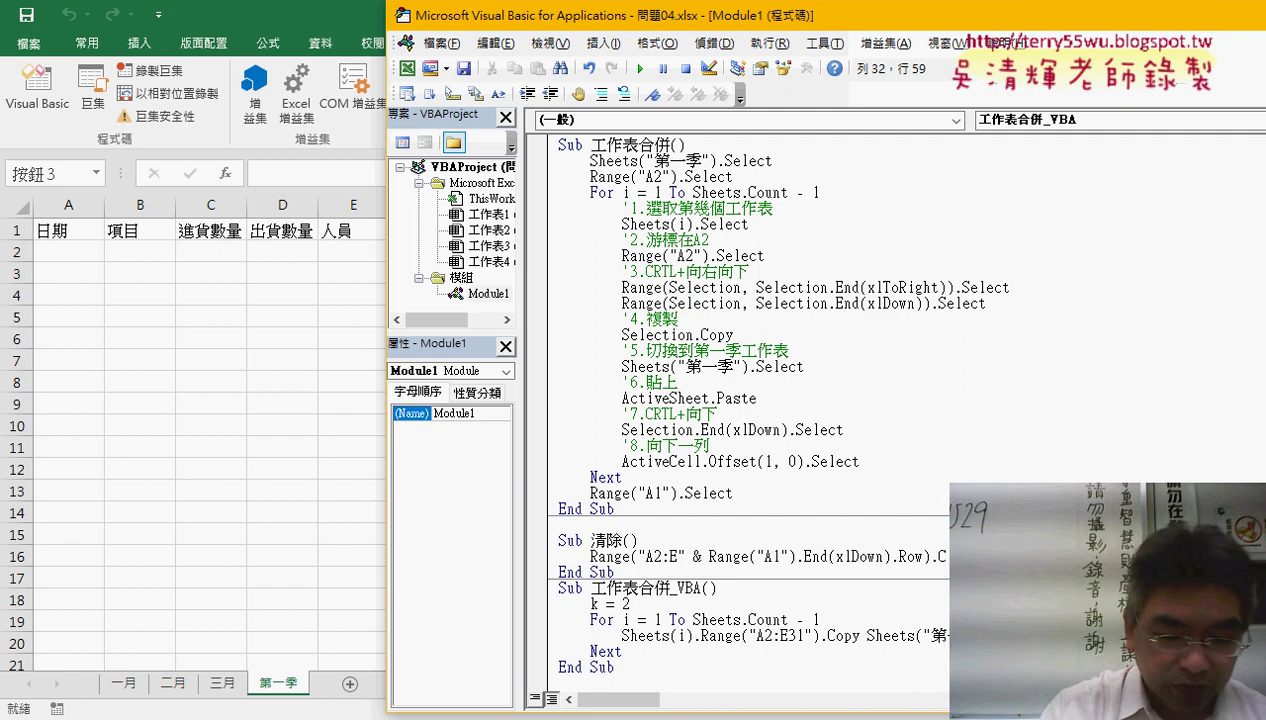
{"action": "type", "text": "nge"}
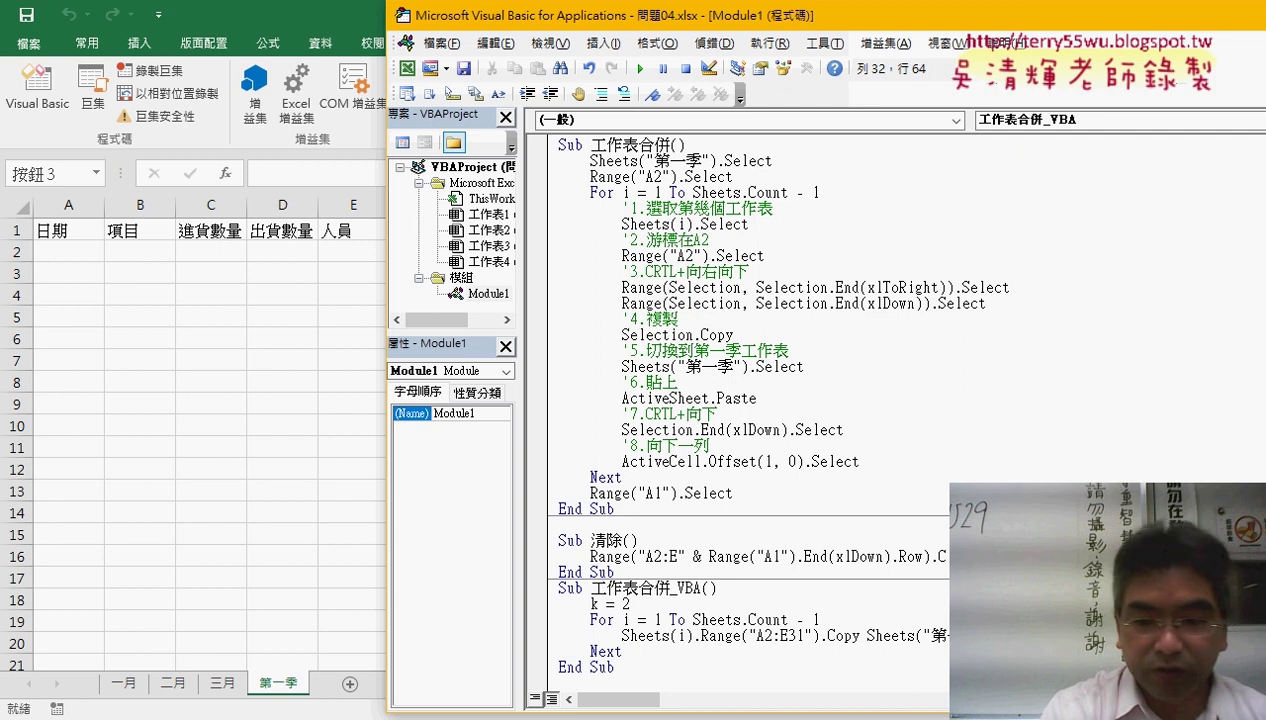
{"action": "type", "text": "(\"A"}
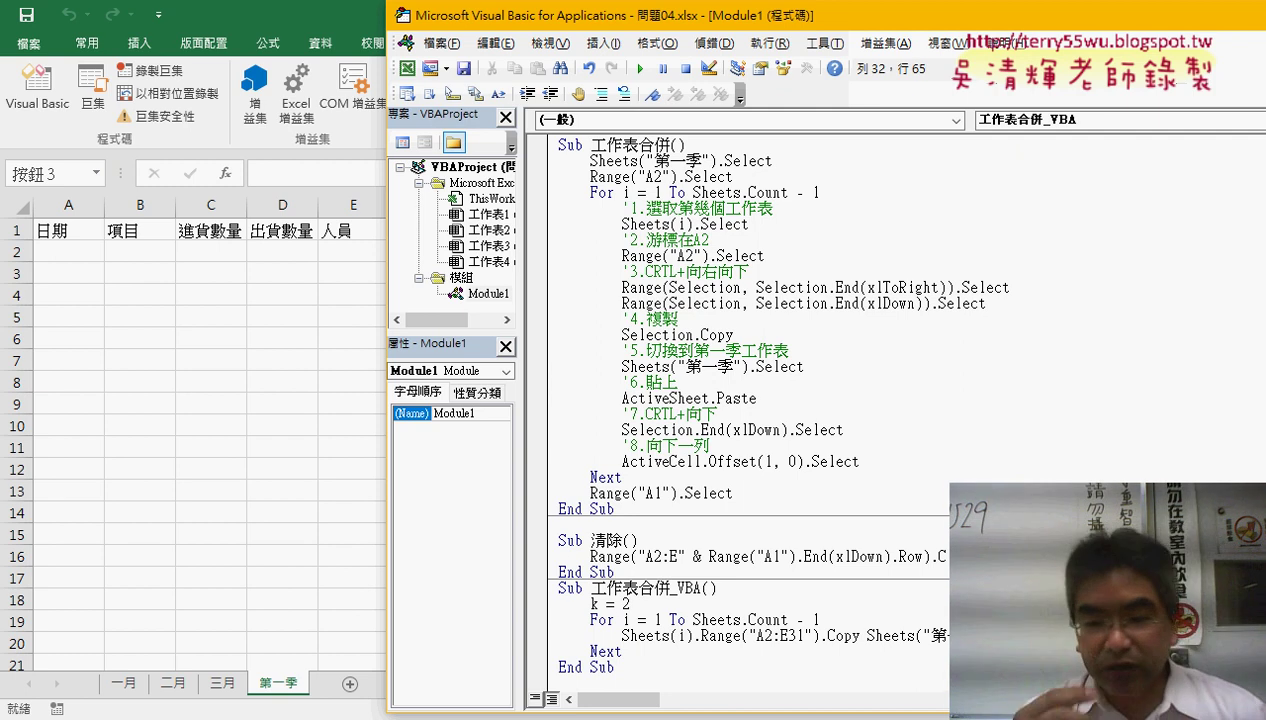
{"action": "type", "text": "\" &"}
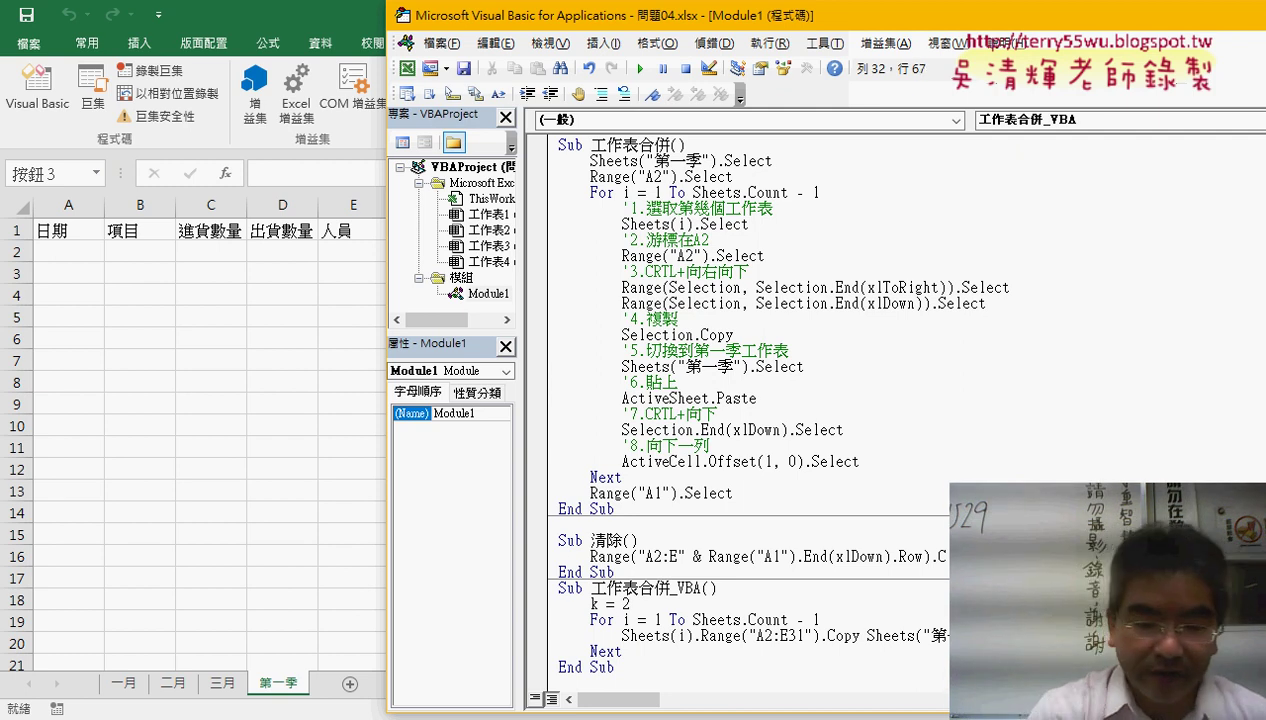
{"action": "type", "text": " k"}
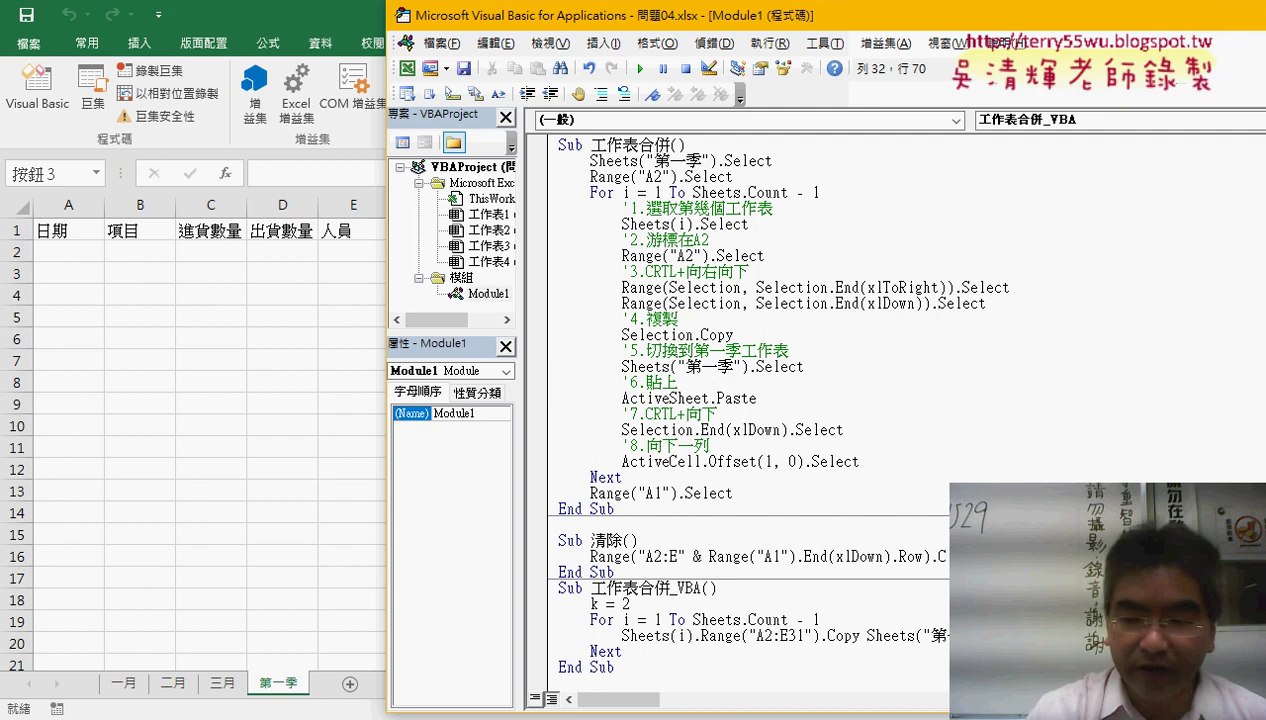
{"action": "type", "text": ")"}
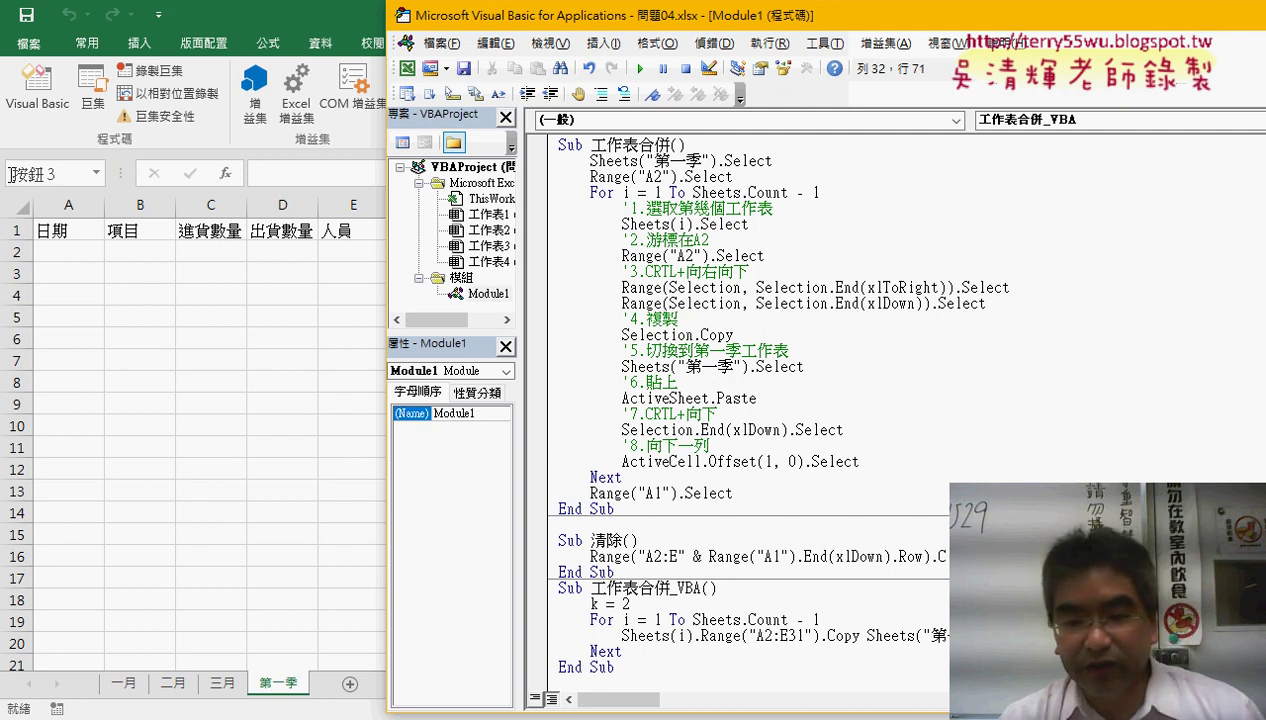
{"action": "left_click_drag", "start_coordinate": [631, 604], "coordinate": [590, 604]}
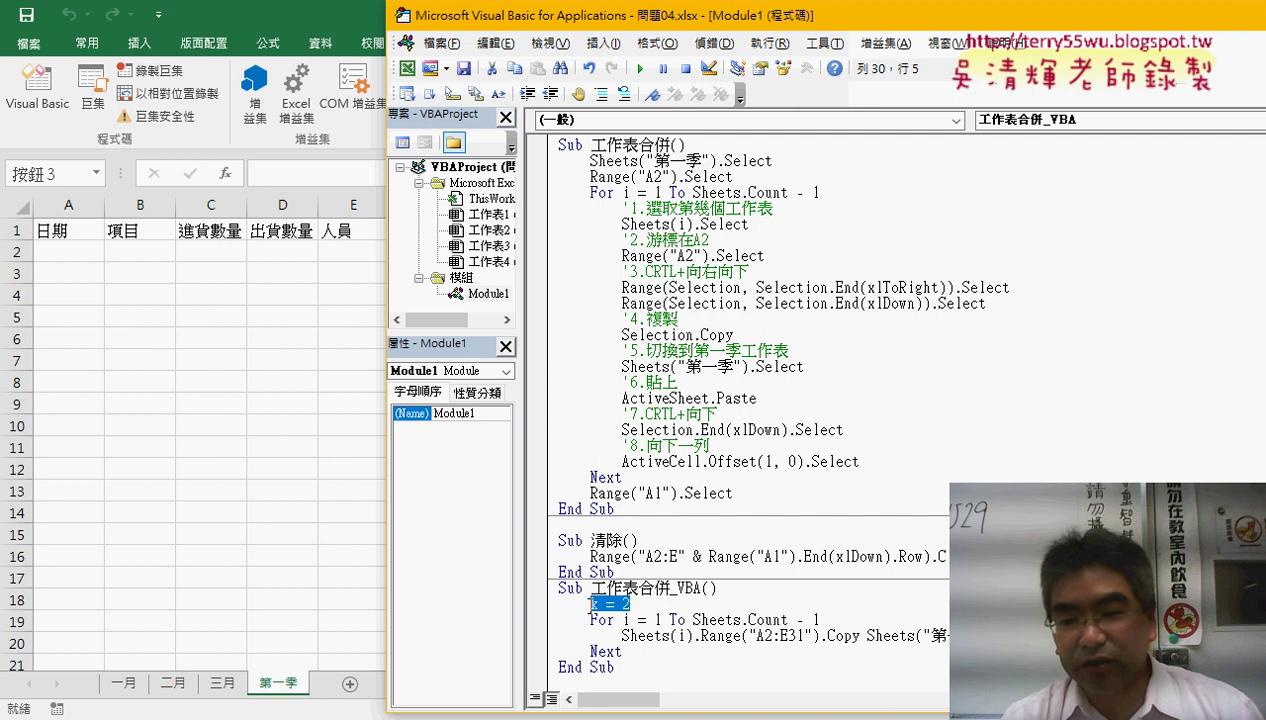
{"action": "left_click", "coordinate": [1096, 636]}
{"action": "left_click_drag", "start_coordinate": [1096, 636], "coordinate": [1040, 636]}
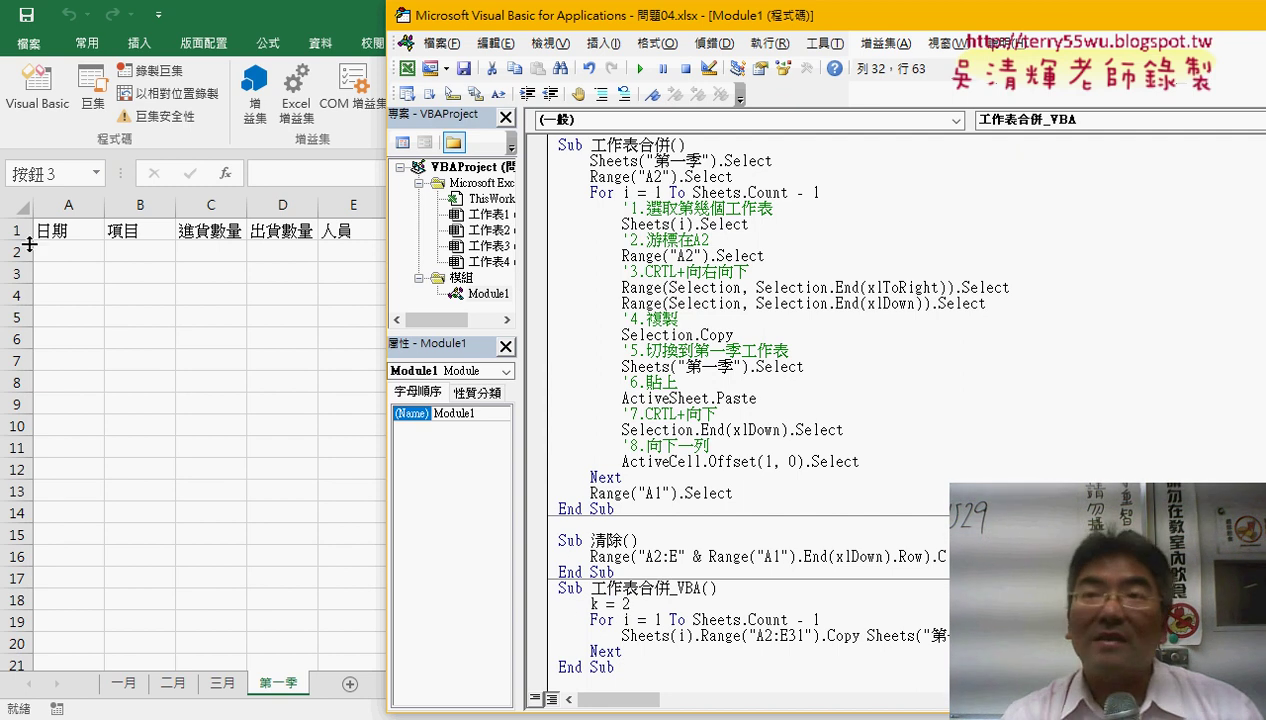
{"action": "left_click", "coordinate": [1110, 636]}
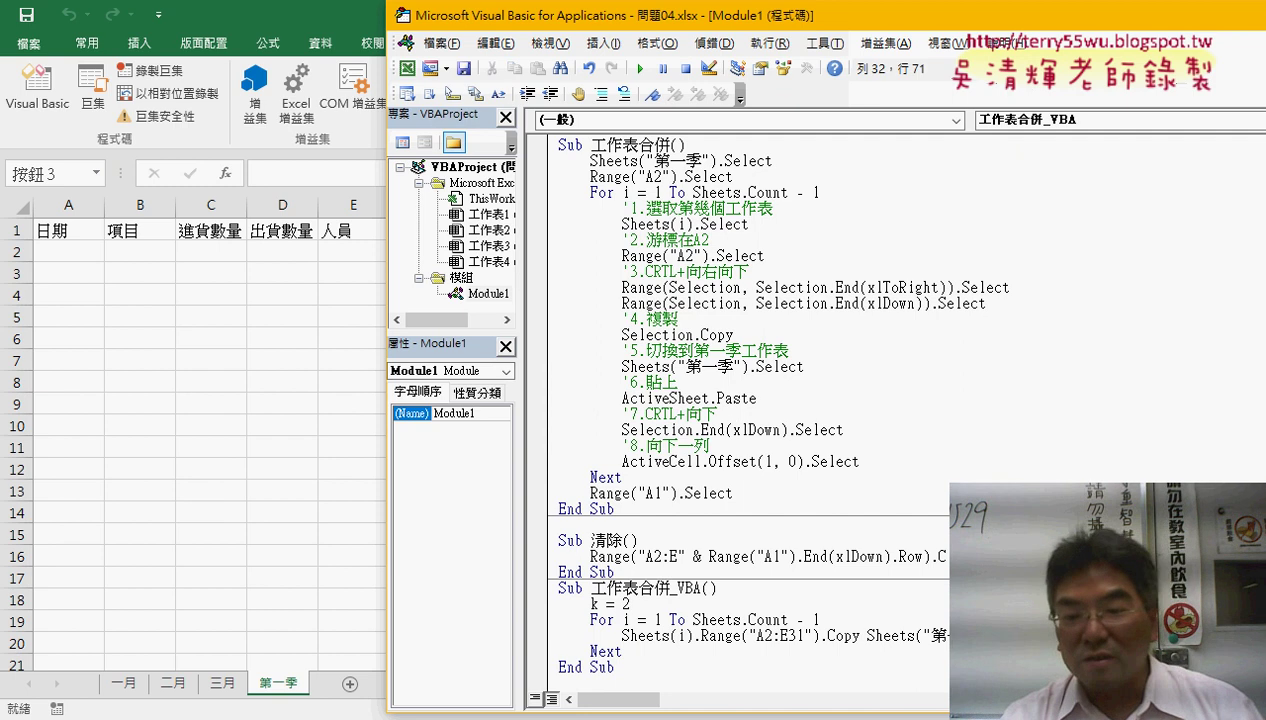
{"action": "key", "text": "Return"}
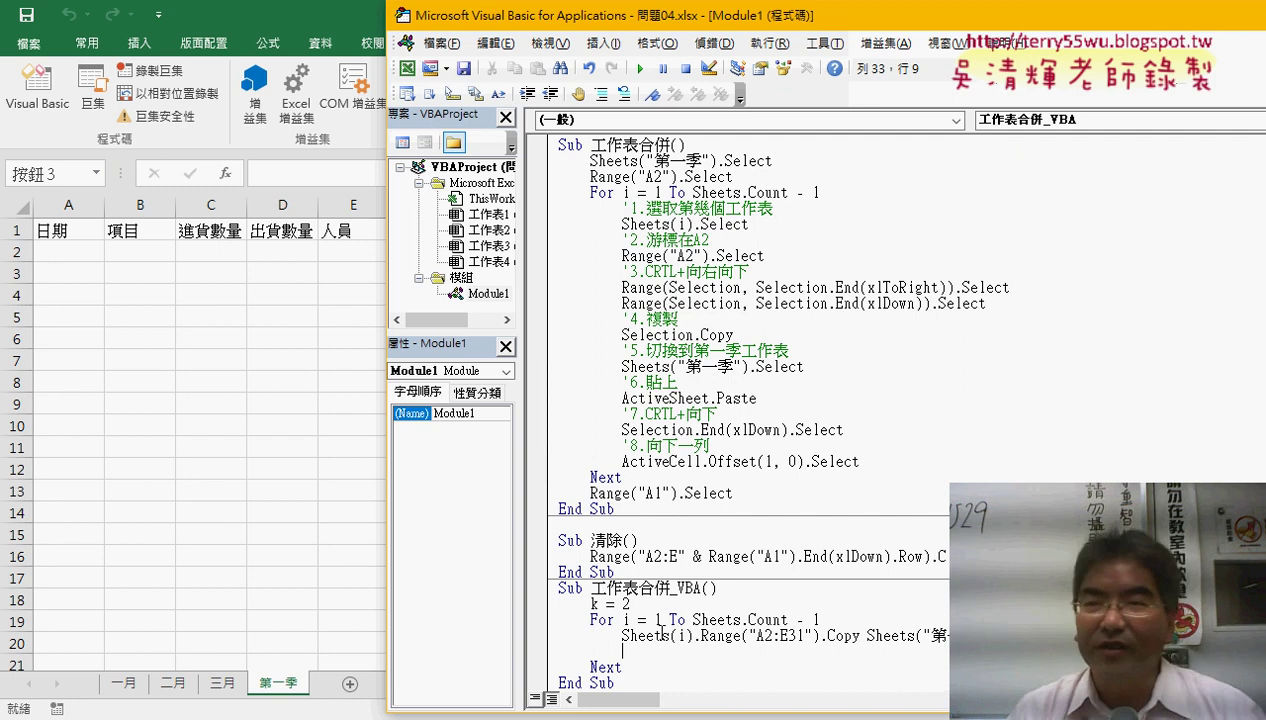
Step: Set a breakpoint on the copy line and step 工作表合併_VBA past the first copy with F8
{"action": "left_click", "coordinate": [545, 638]}
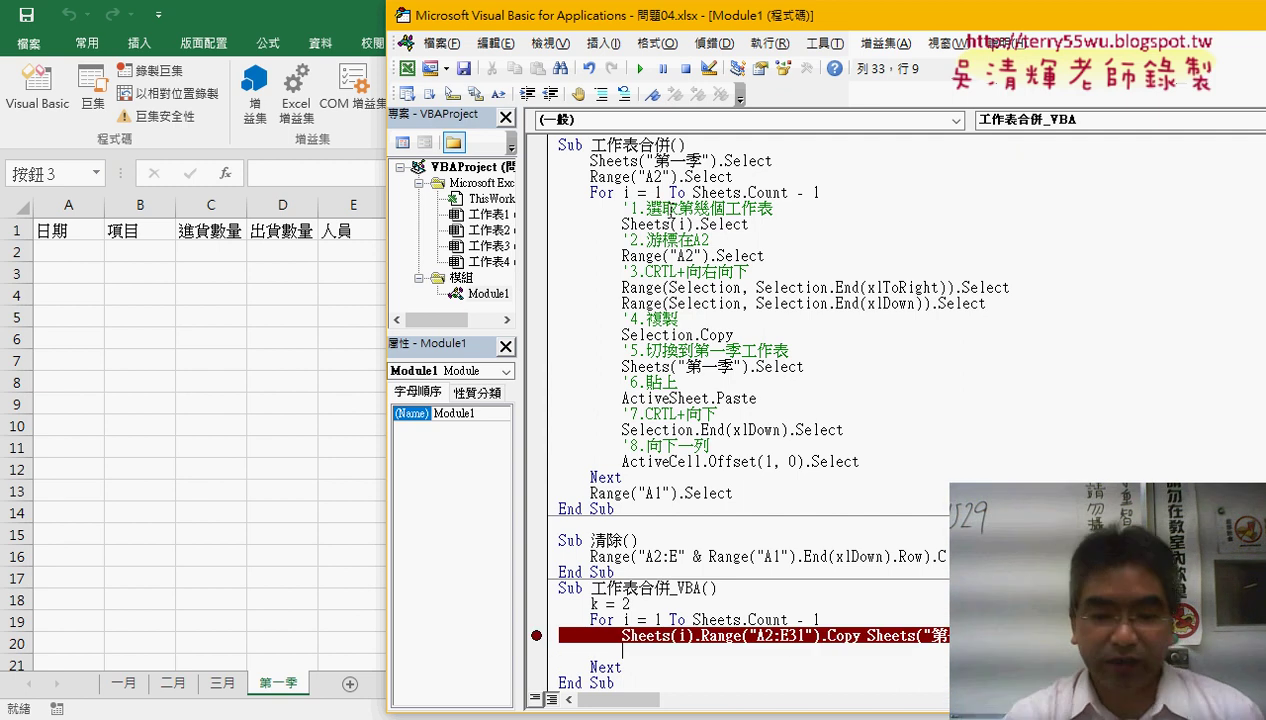
{"action": "key", "text": "F8"}
{"action": "key", "text": "F8"}
{"action": "key", "text": "F8"}
{"action": "key", "text": "F8"}
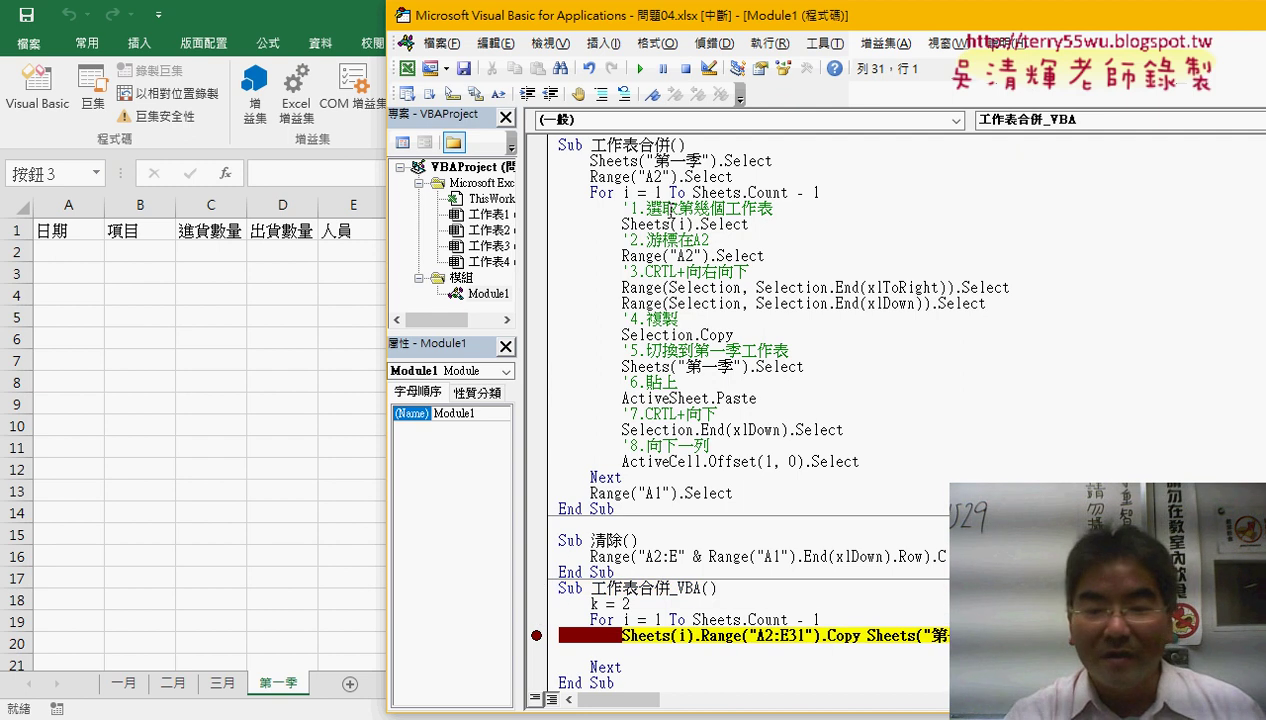
{"action": "key", "text": "F8"}
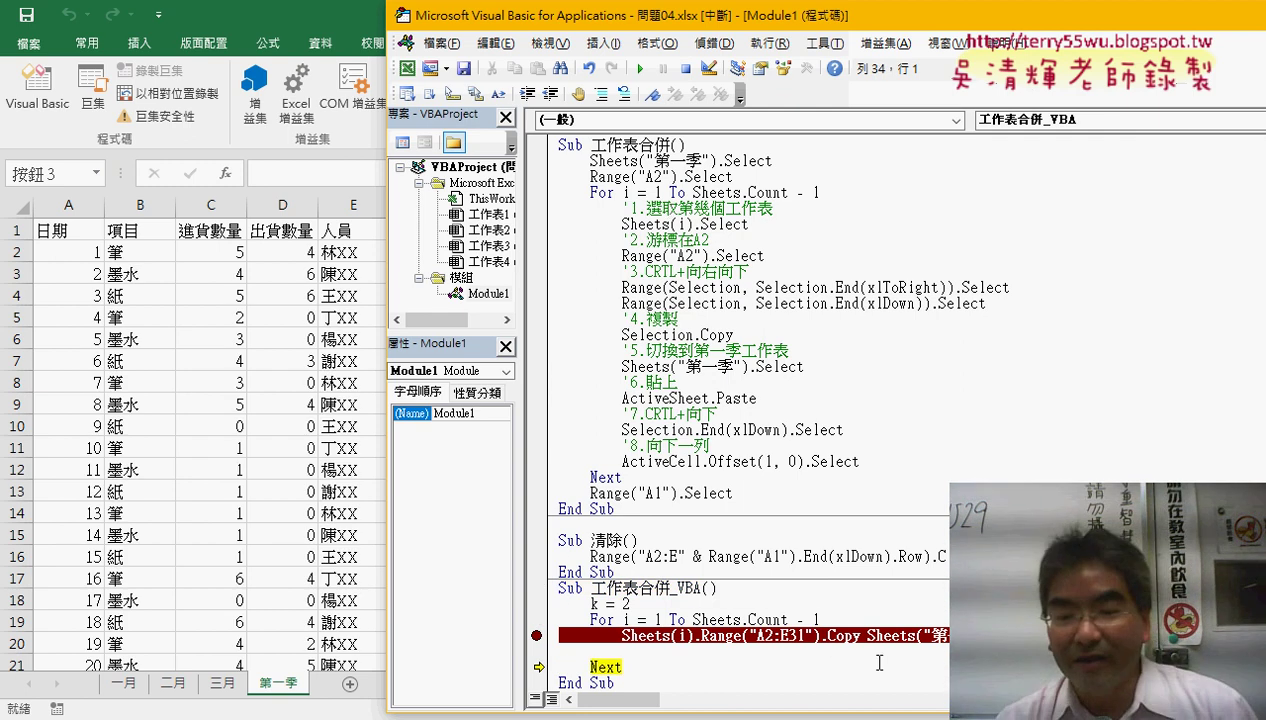
{"action": "left_click", "coordinate": [722, 652]}
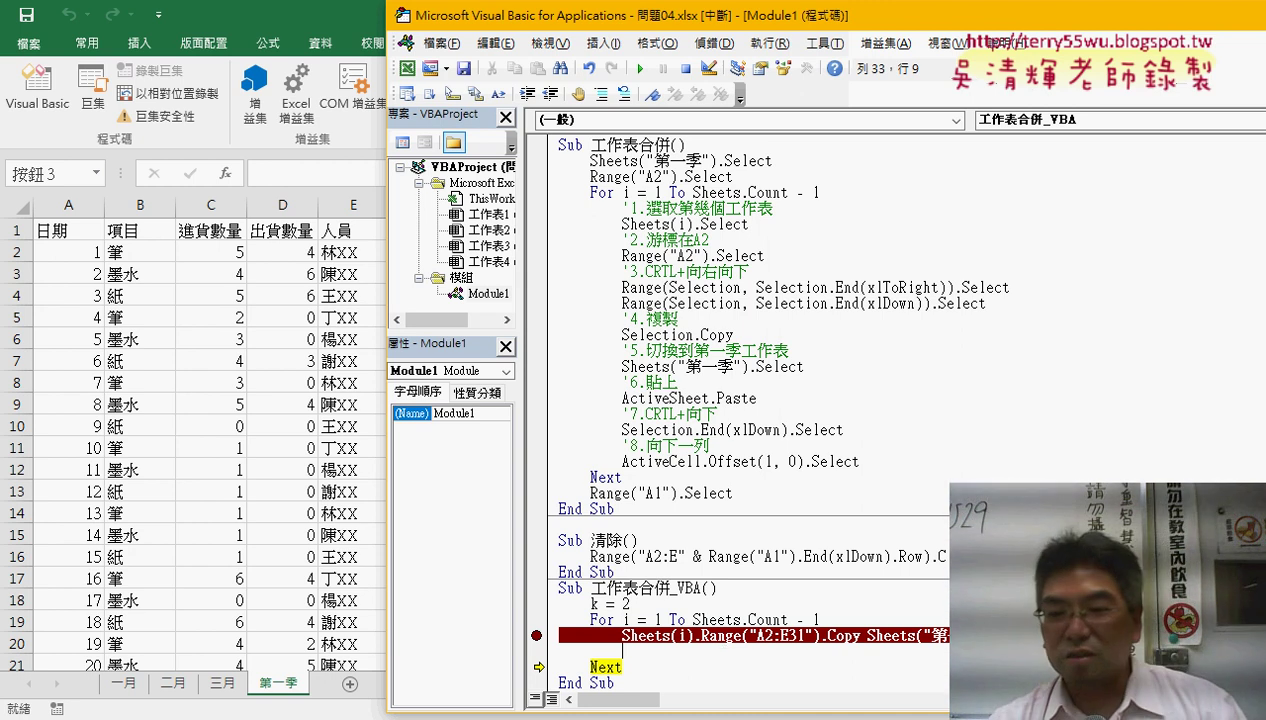
{"action": "key", "text": "shift+Left"}
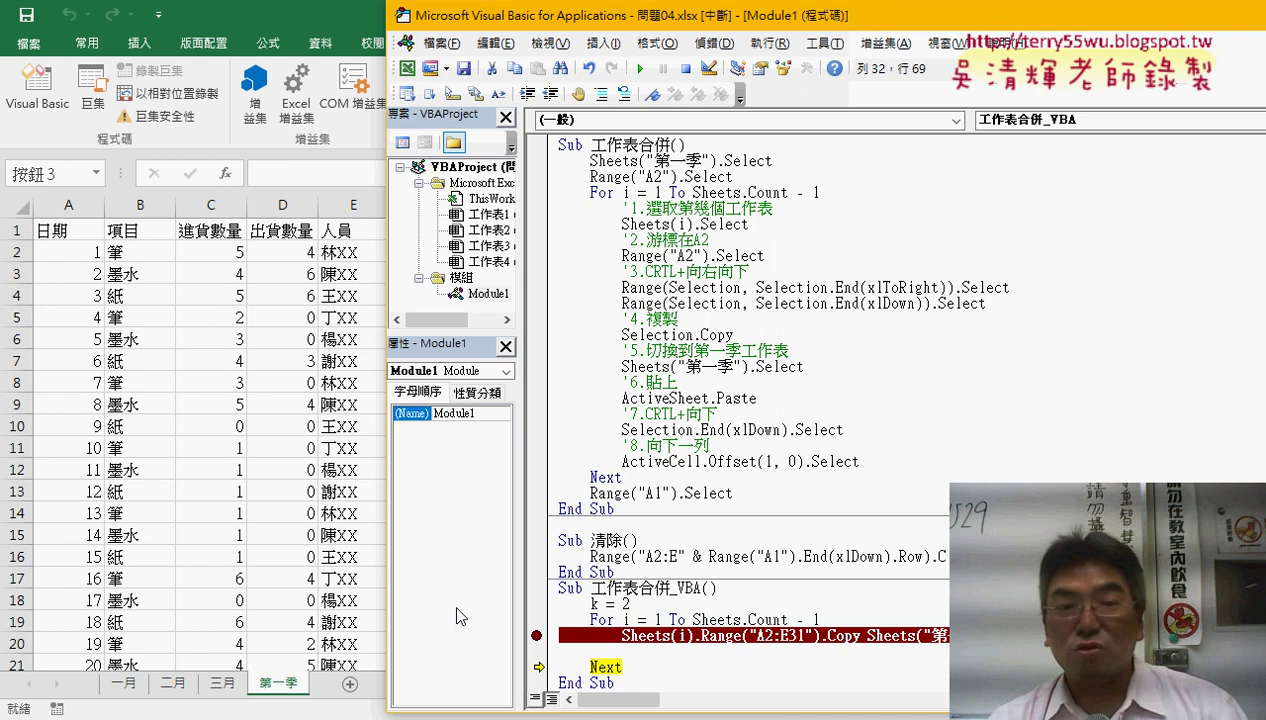
Step: Enter k = Range("A2").End(xlDown).Row on the blank line after the copy statement
{"action": "left_click", "coordinate": [622, 651]}
{"action": "type", "text": "k=r"}
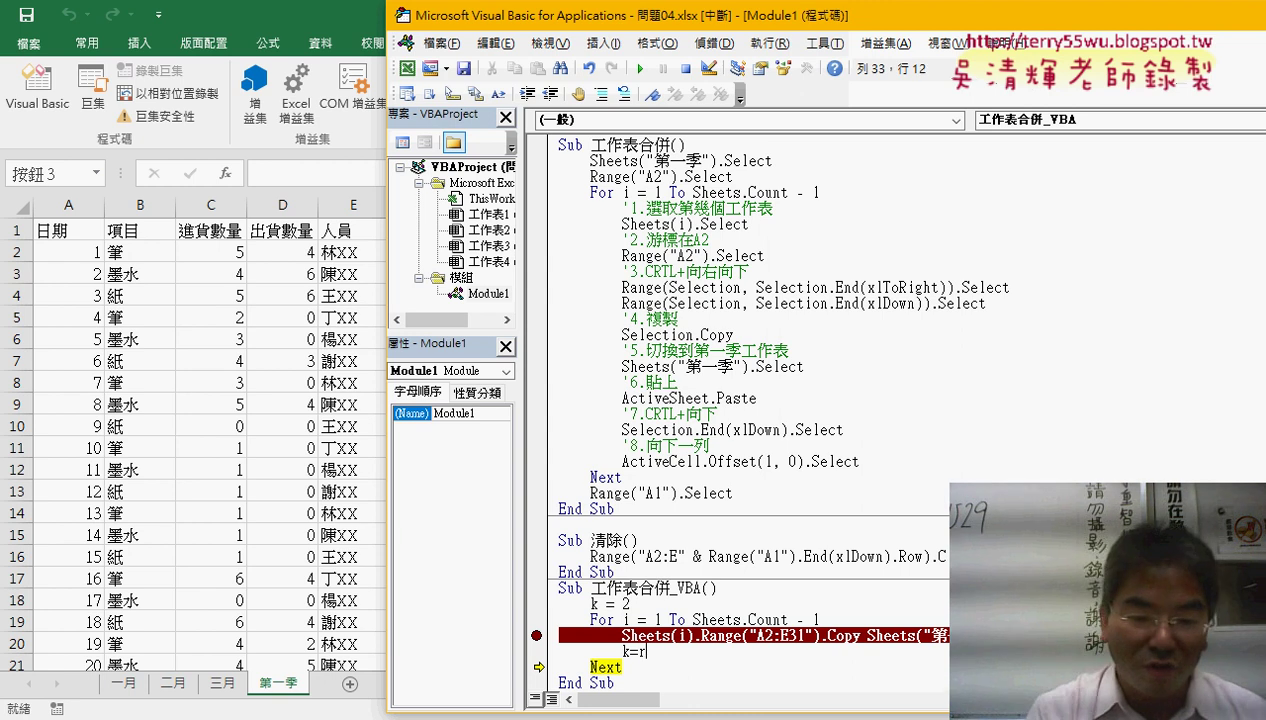
{"action": "type", "text": "ange"}
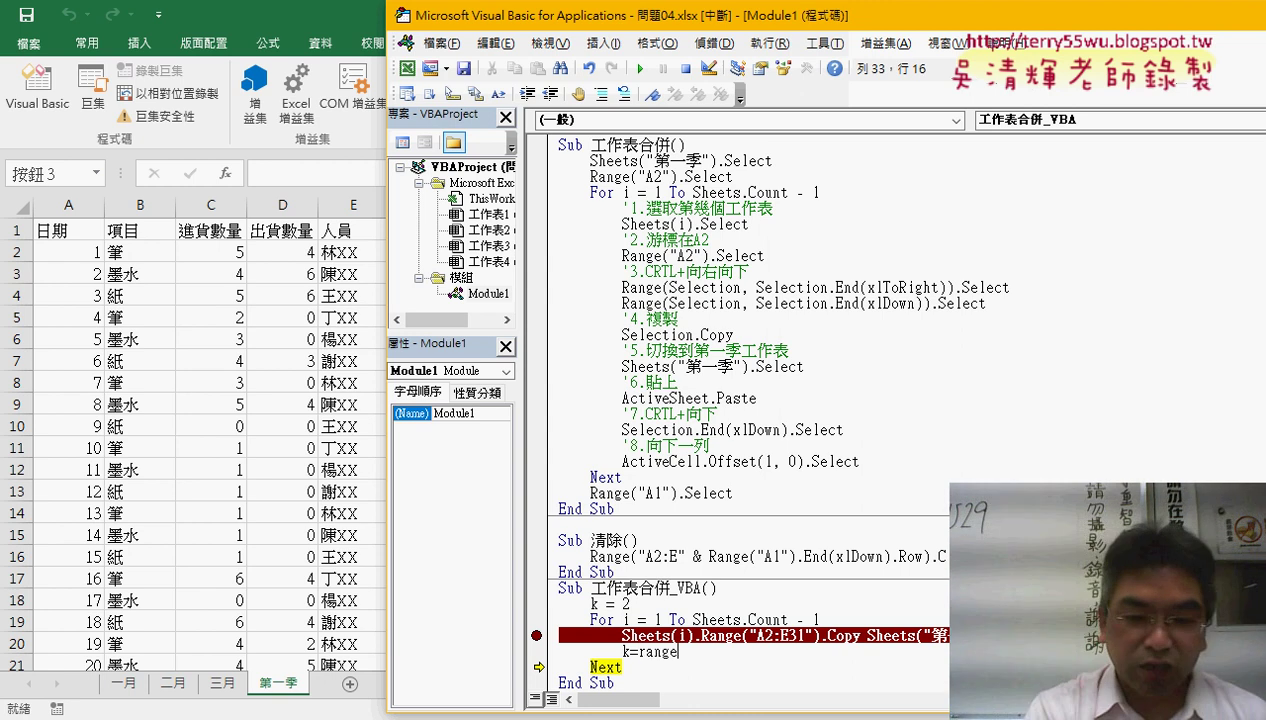
{"action": "type", "text": "("}
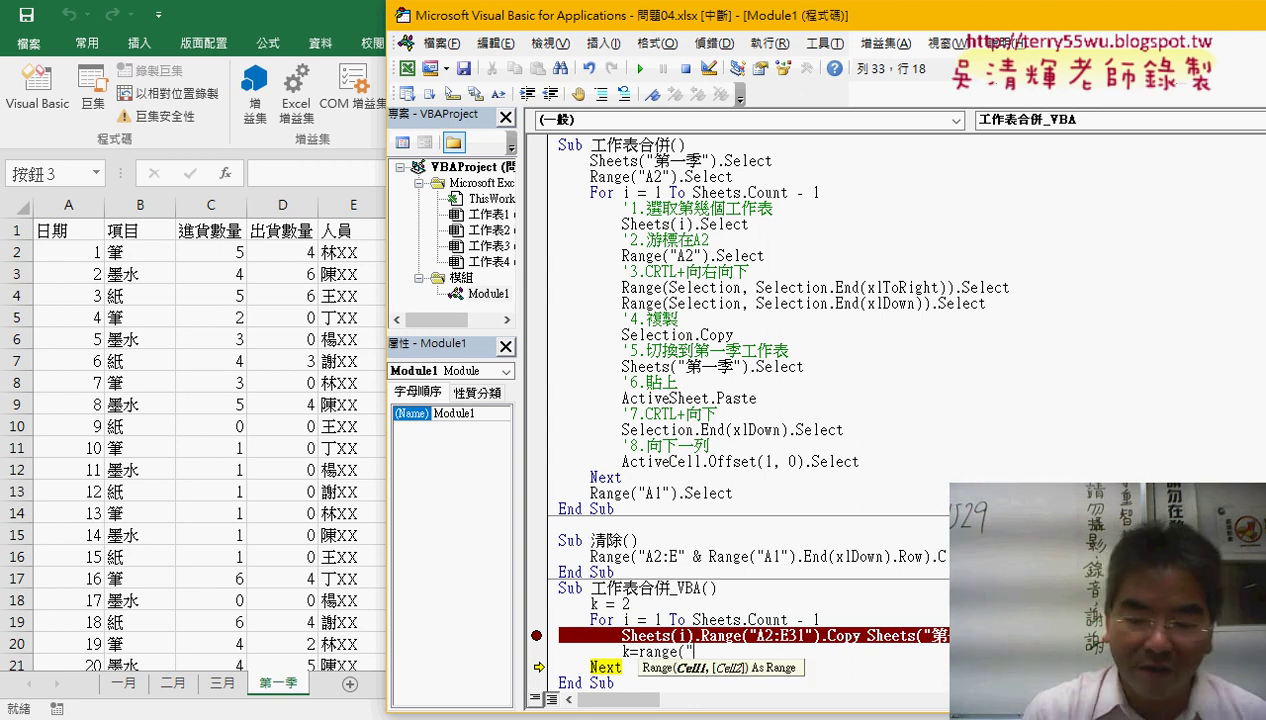
{"action": "type", "text": "2\")"}
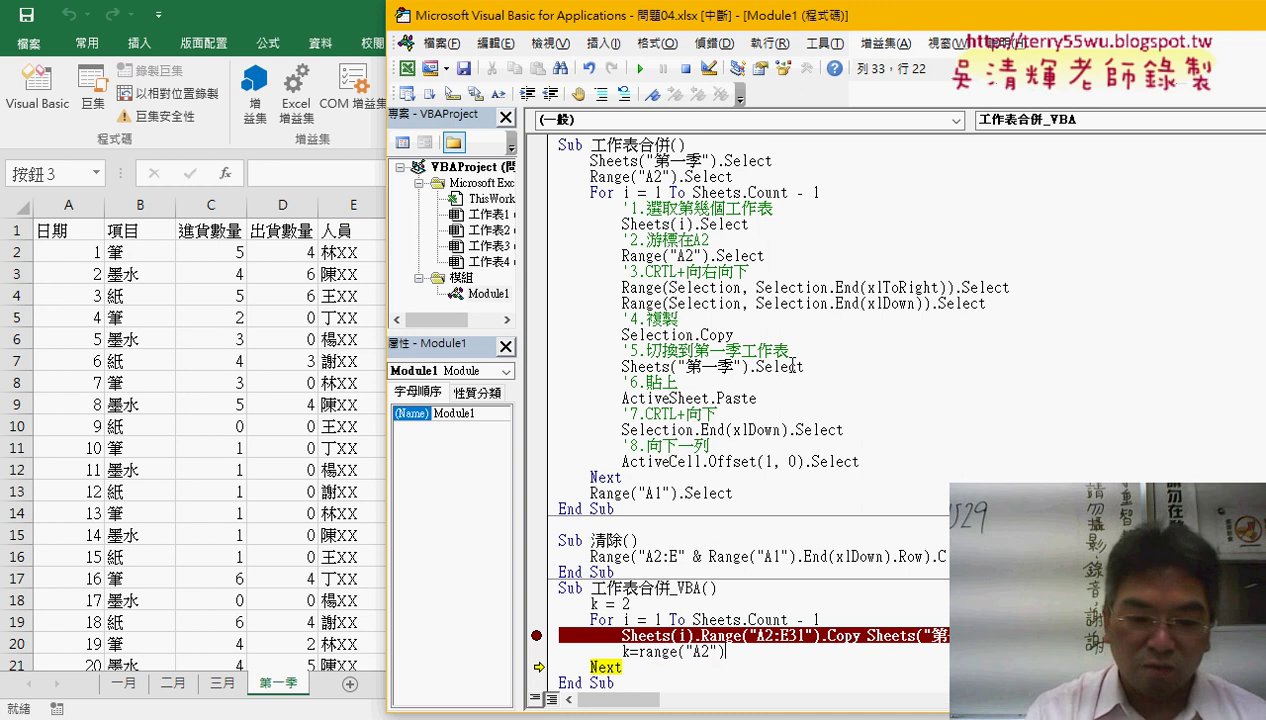
{"action": "type", "text": ".End "}
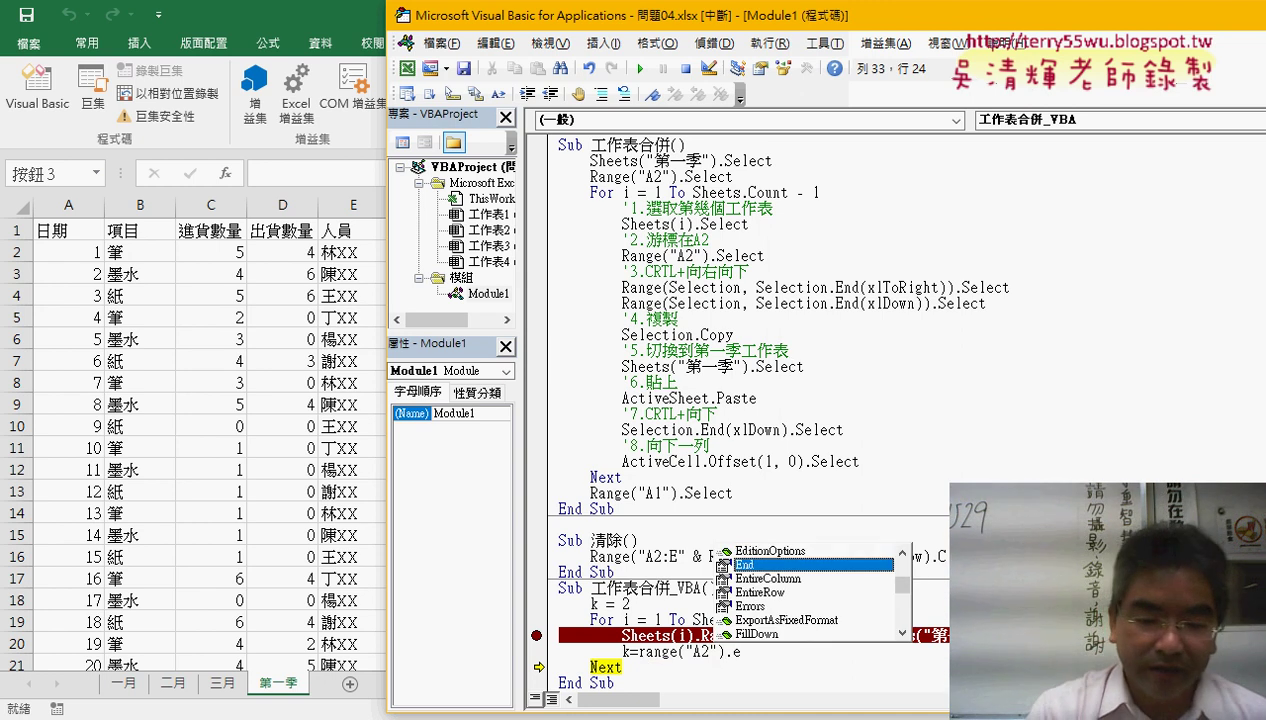
{"action": "type", "text": "("}
{"action": "type", "text": "xl"}
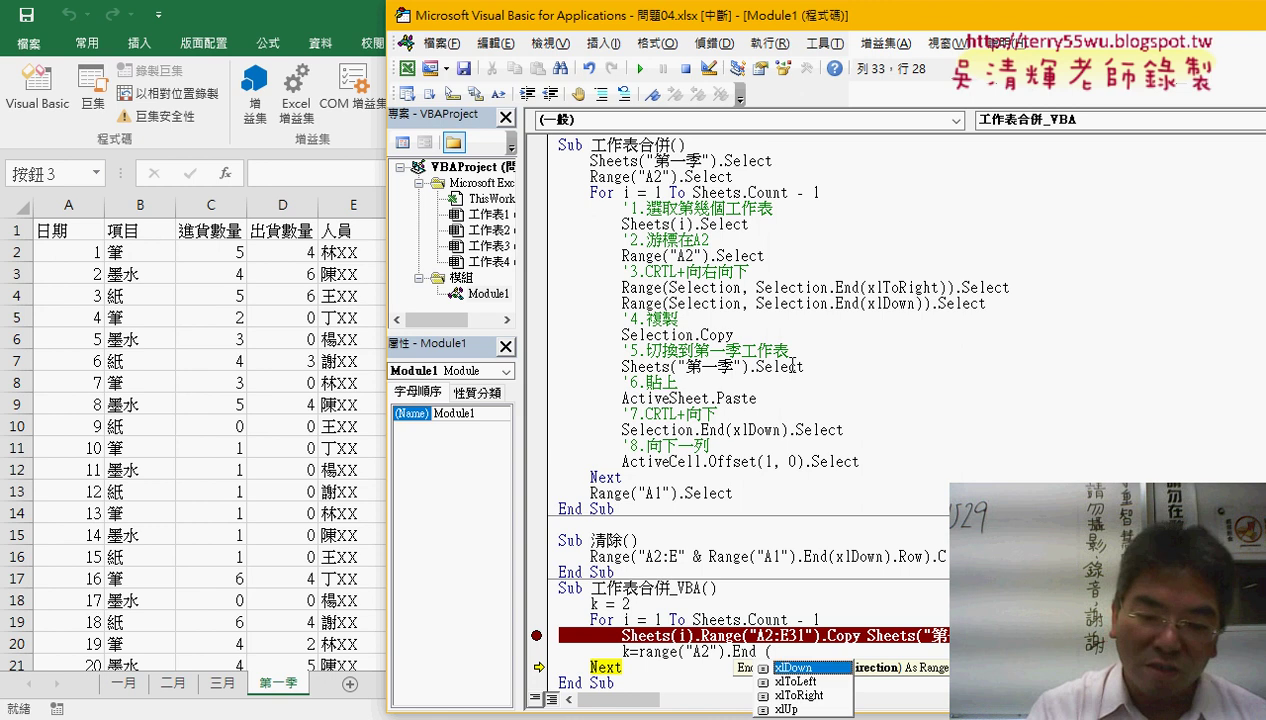
{"action": "type", "text": "Down )."}
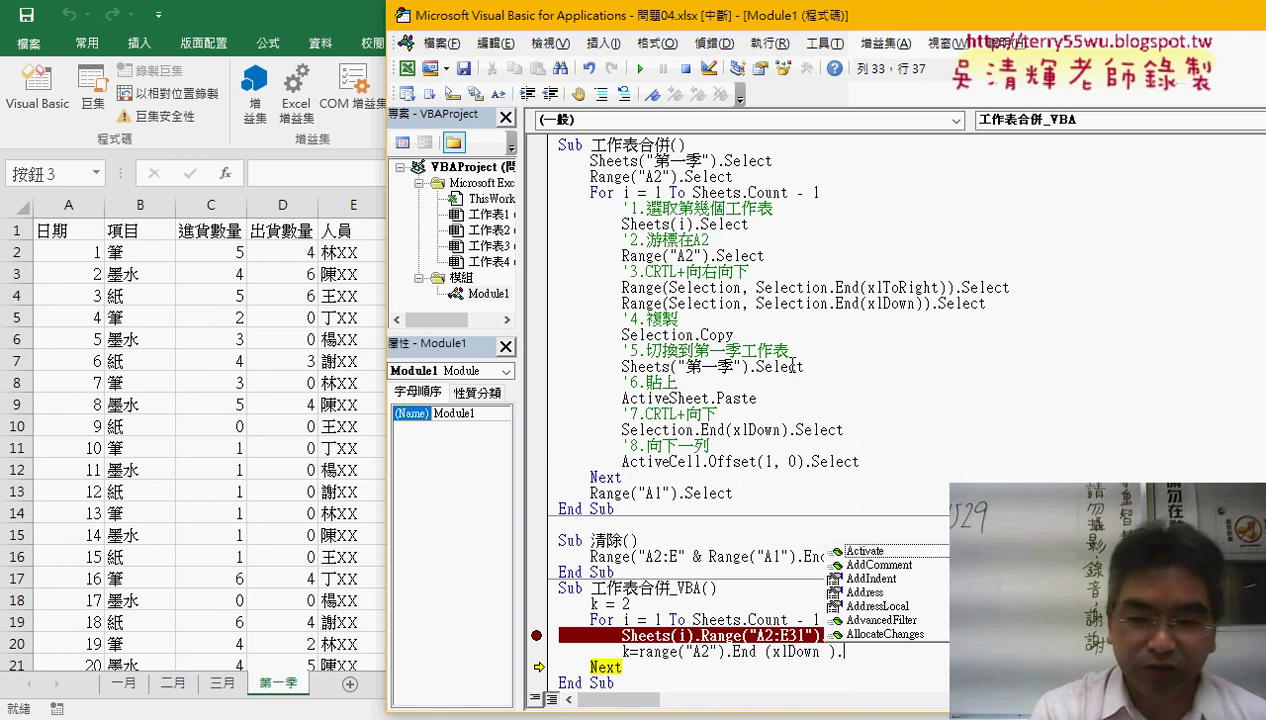
{"action": "type", "text": "ro"}
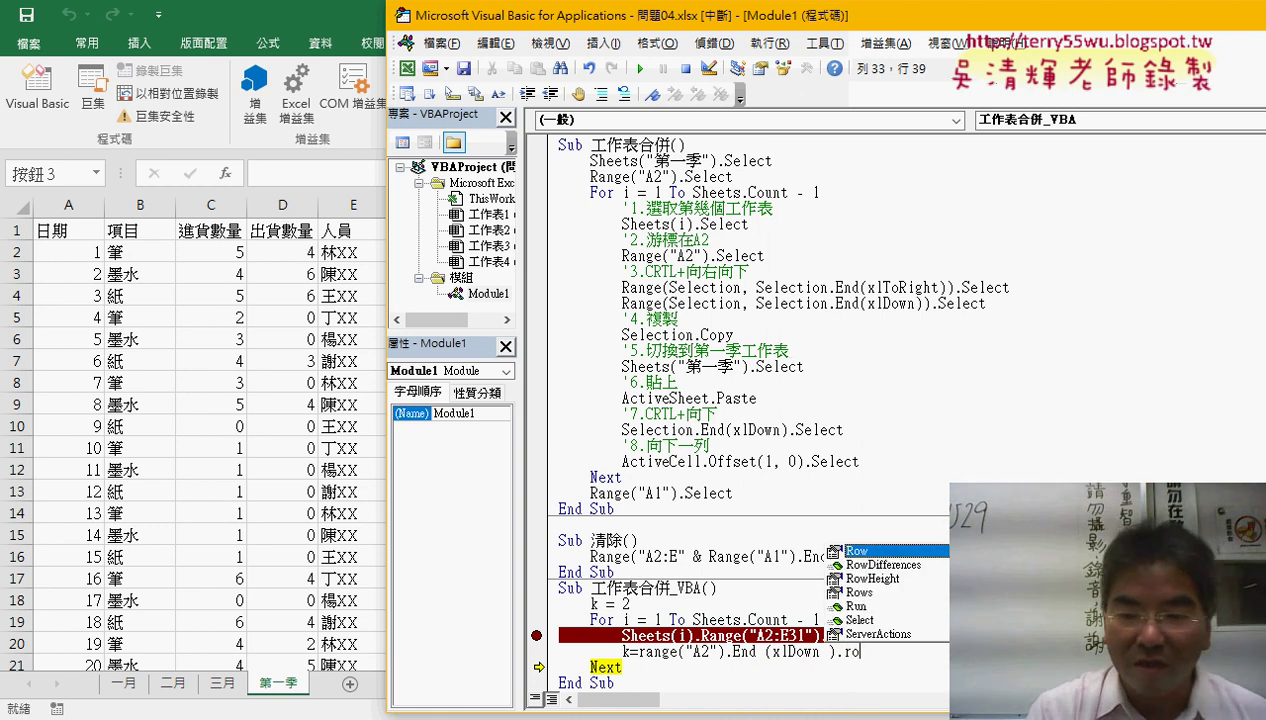
{"action": "key", "text": "Tab"}
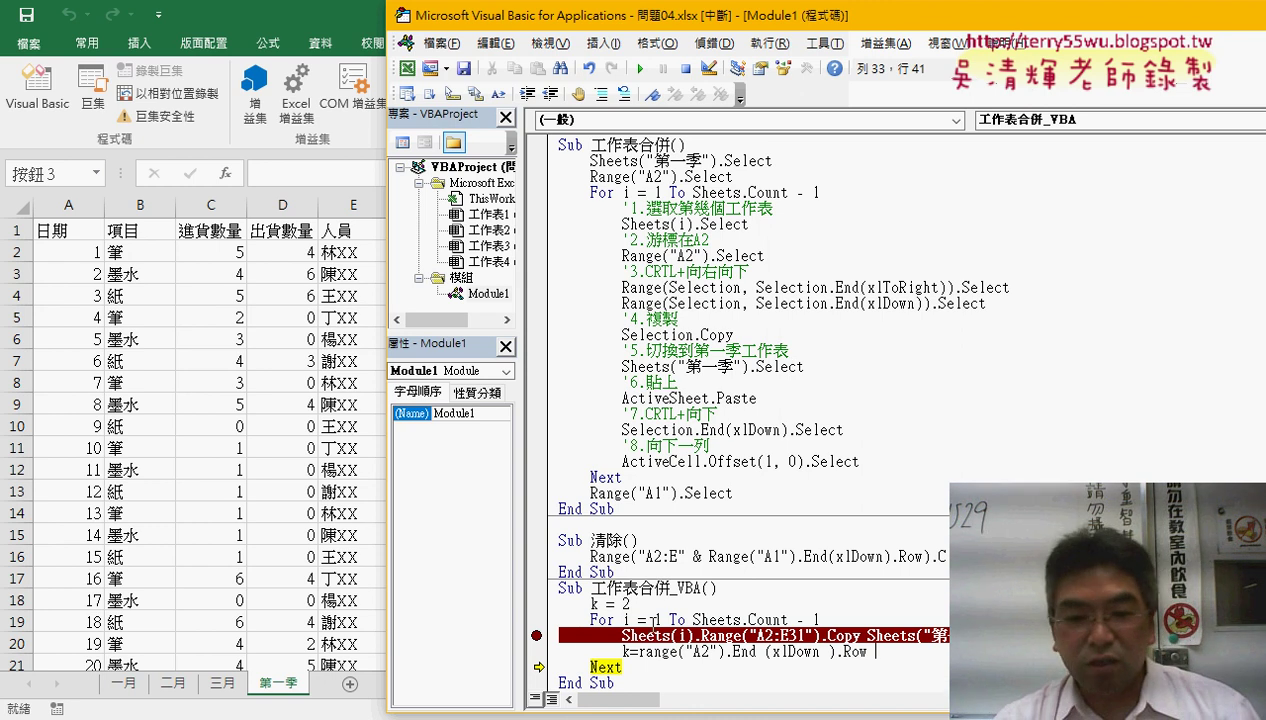
{"action": "left_click", "coordinate": [839, 609]}
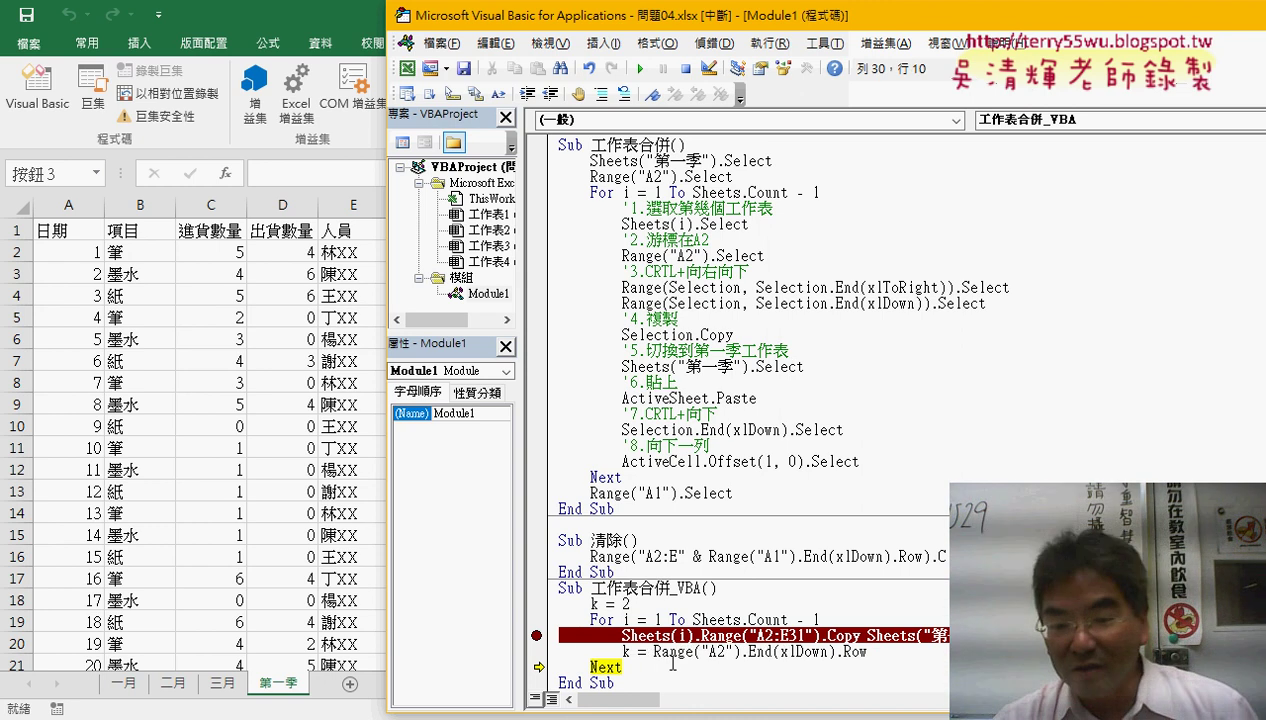
{"action": "left_click_drag", "start_coordinate": [653, 652], "coordinate": [869, 654]}
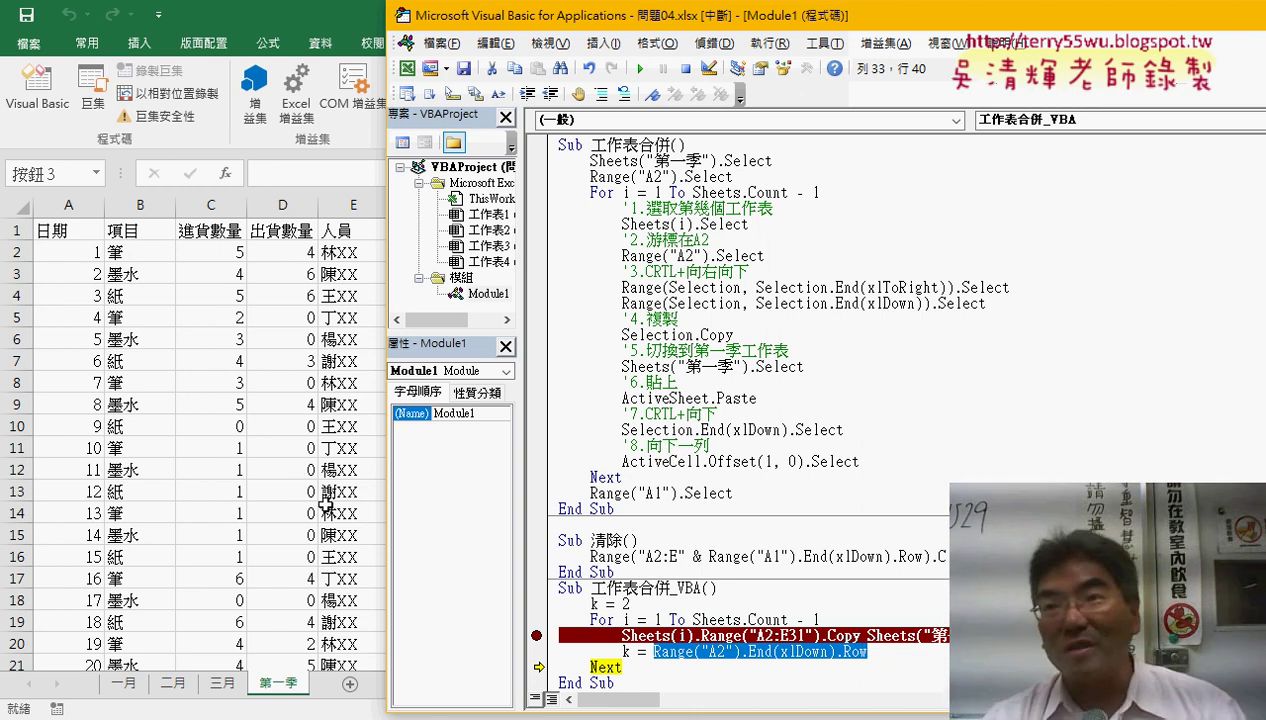
Step: Paste Sheets("第一季"). before Range on the k line, then switch to the workbook
{"action": "left_click", "coordinate": [985, 635]}
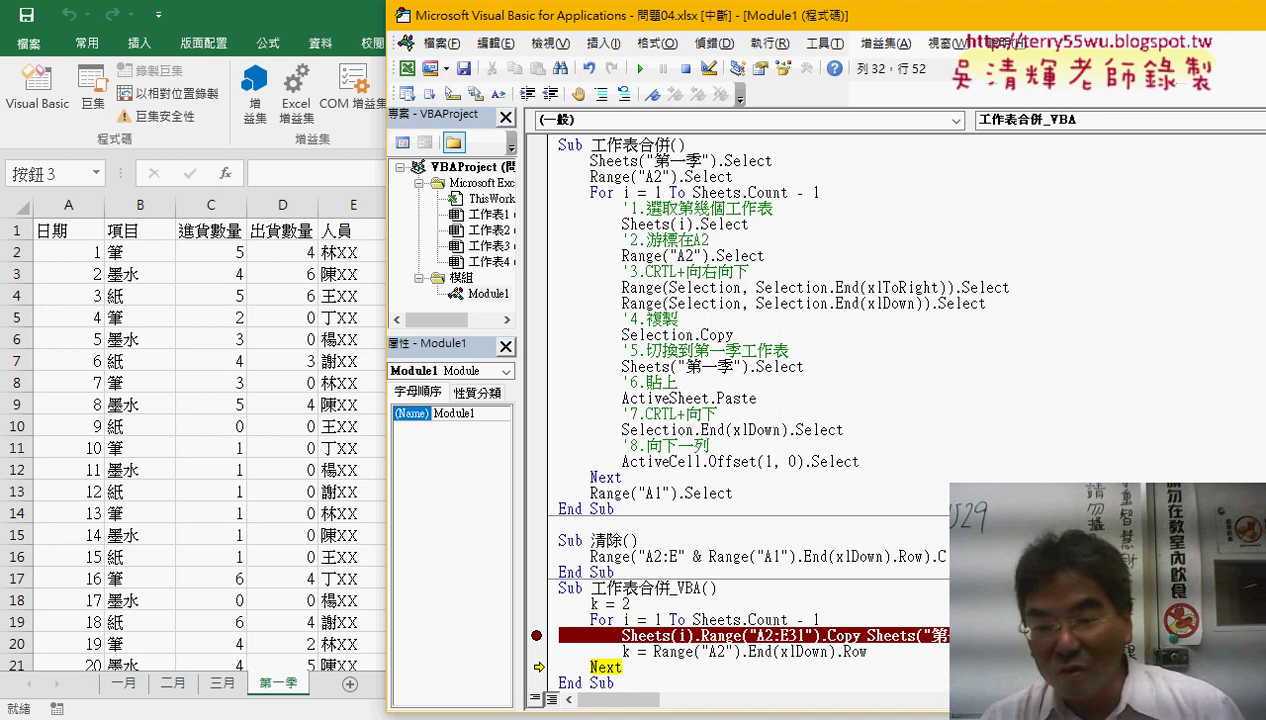
{"action": "left_click_drag", "start_coordinate": [985, 635], "coordinate": [868, 636]}
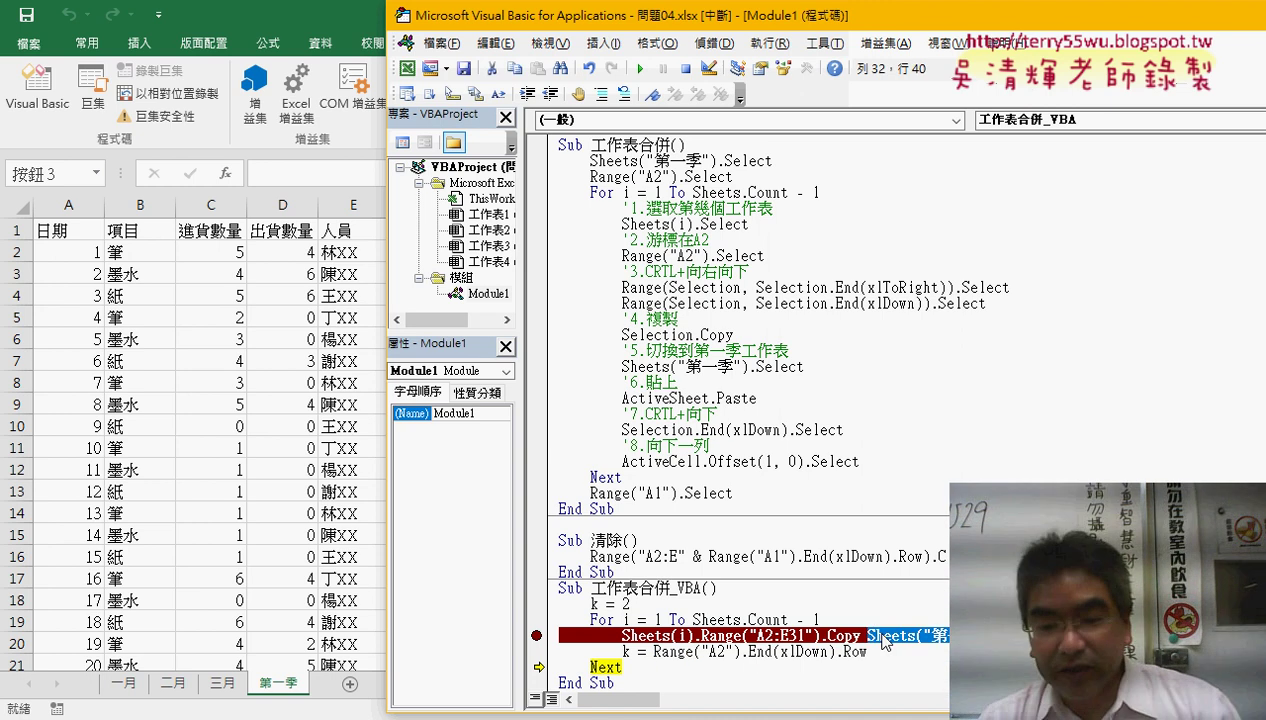
{"action": "key", "text": "ctrl+c"}
{"action": "left_click", "coordinate": [652, 651]}
{"action": "key", "text": "ctrl+v"}
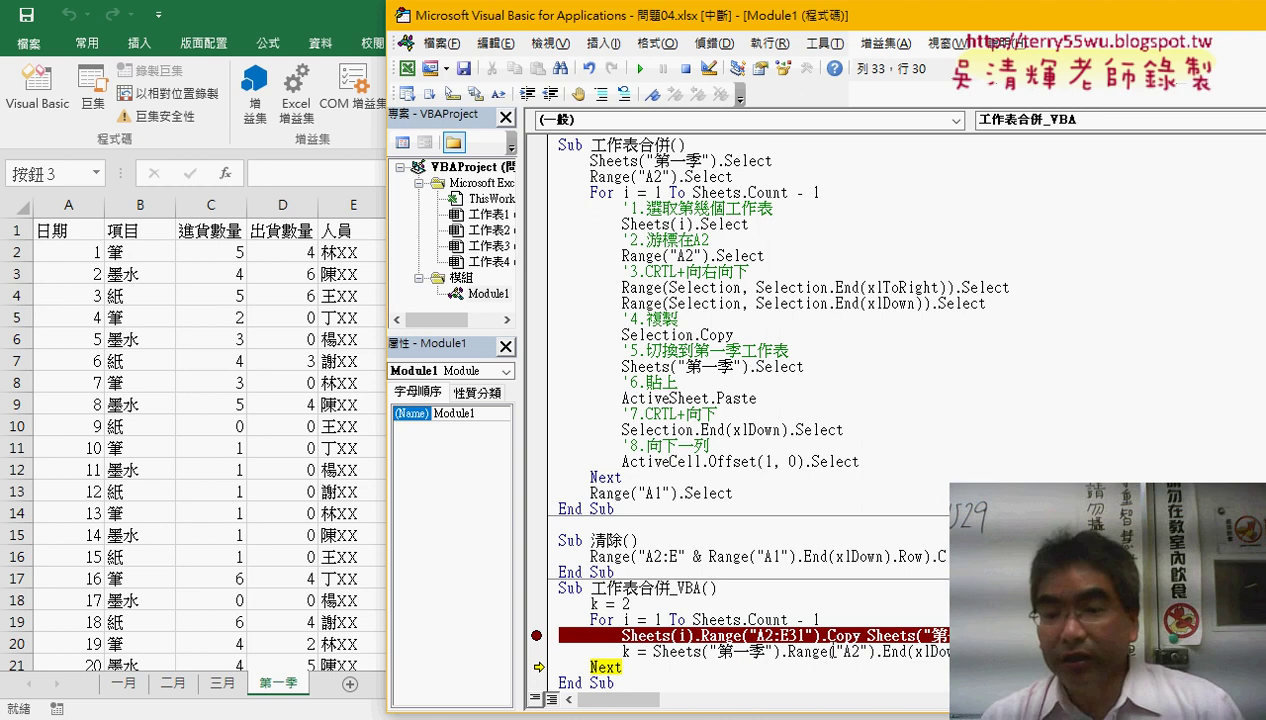
{"action": "left_click_drag", "start_coordinate": [945, 651], "coordinate": [652, 651]}
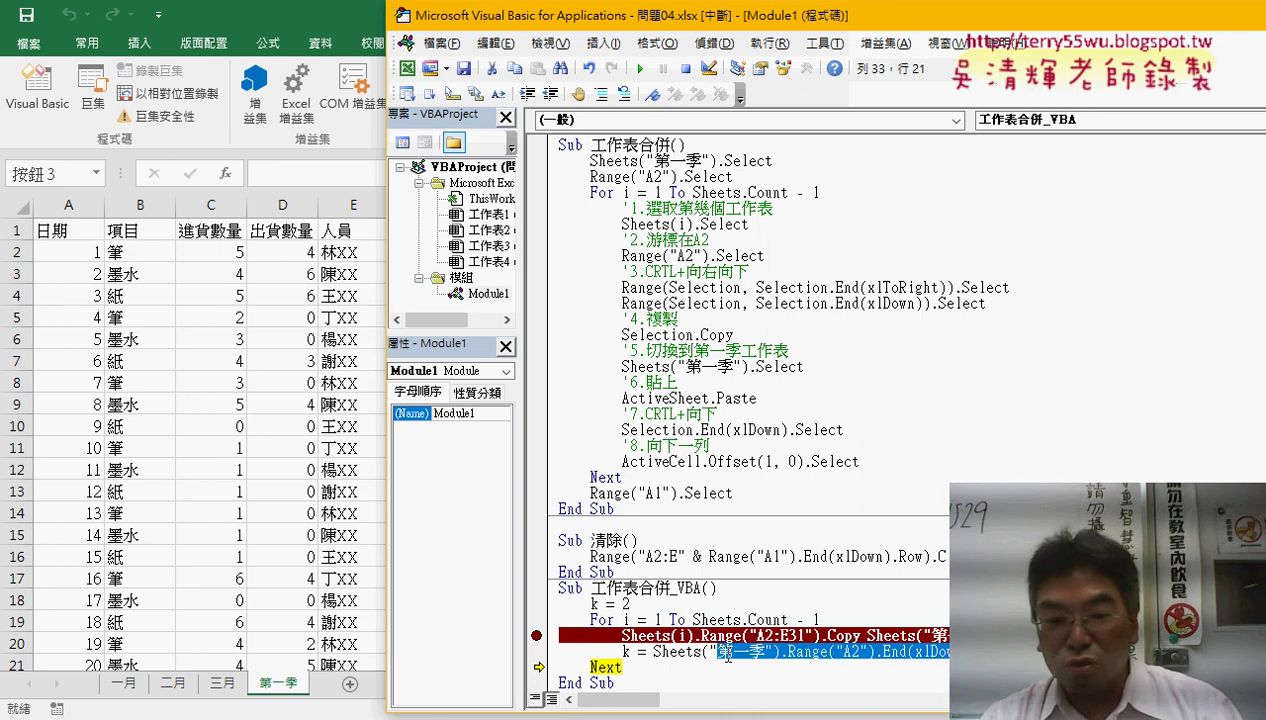
{"action": "left_click", "coordinate": [62, 503]}
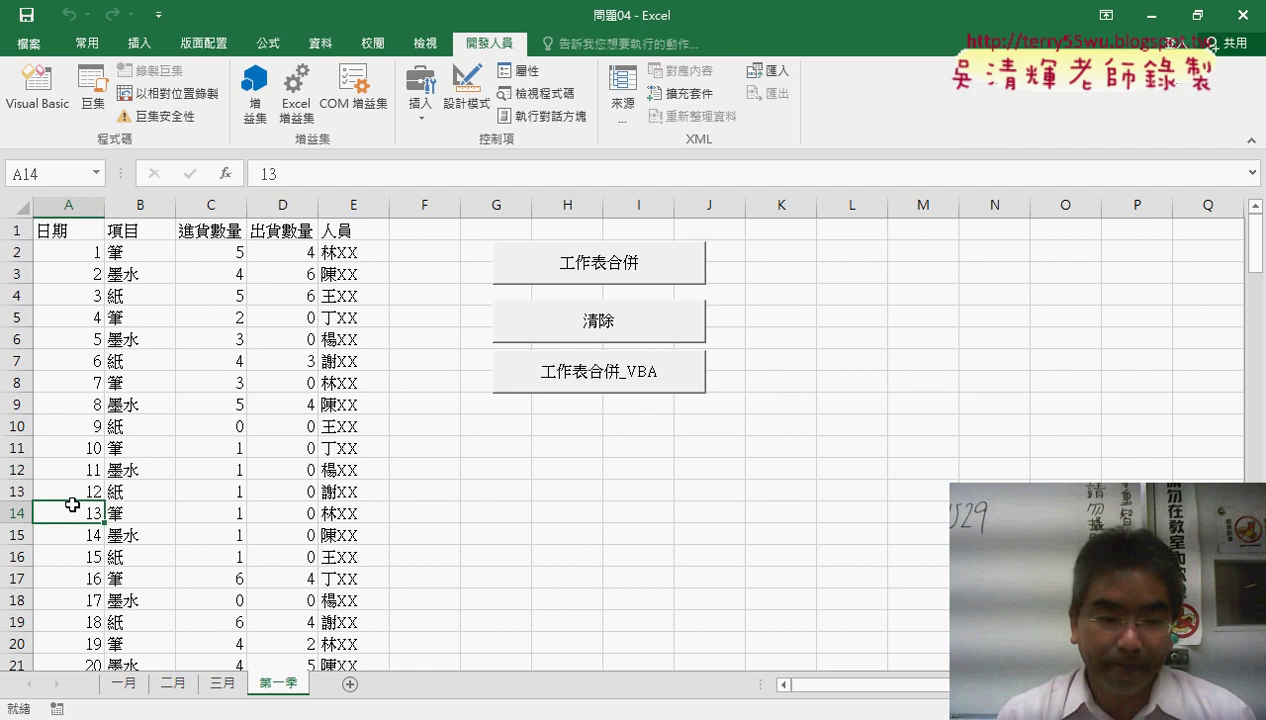
Step: Jump with Ctrl+Down to confirm column A data ends at row 31, then return to VBA
{"action": "key", "text": "ctrl+Down"}
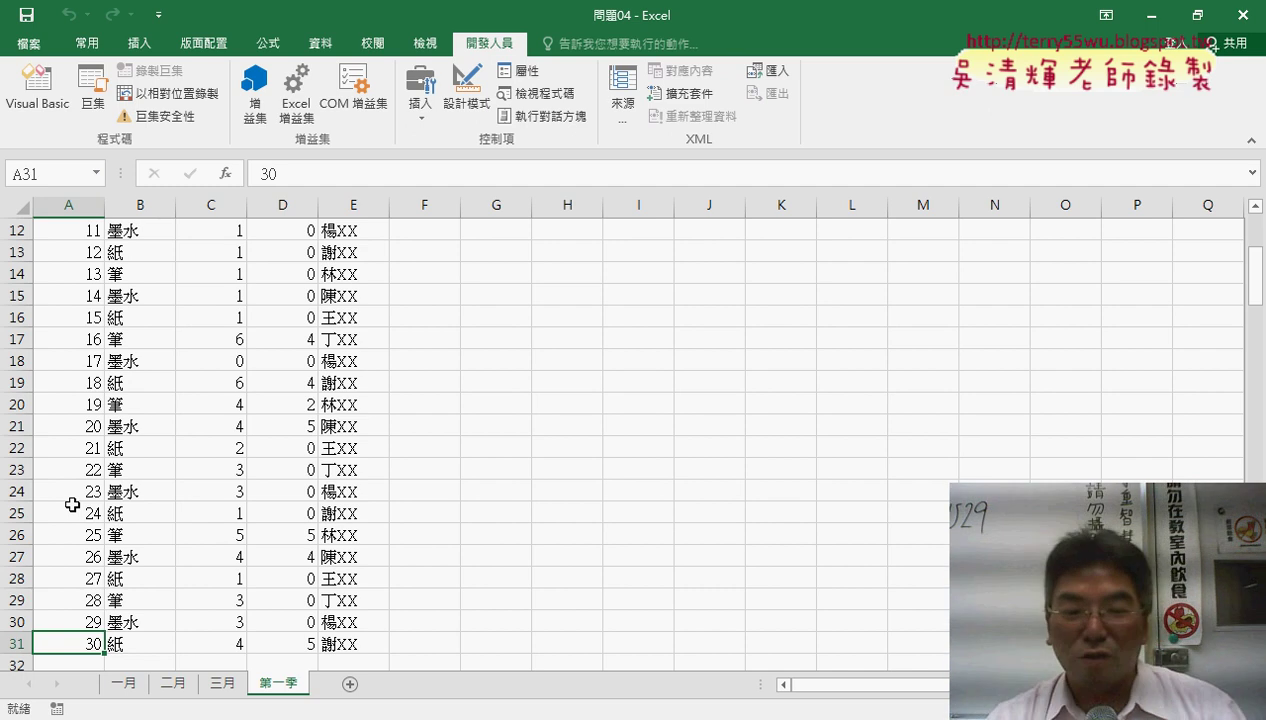
{"action": "mouse_move", "coordinate": [495, 697]}
{"action": "left_click", "coordinate": [528, 660]}
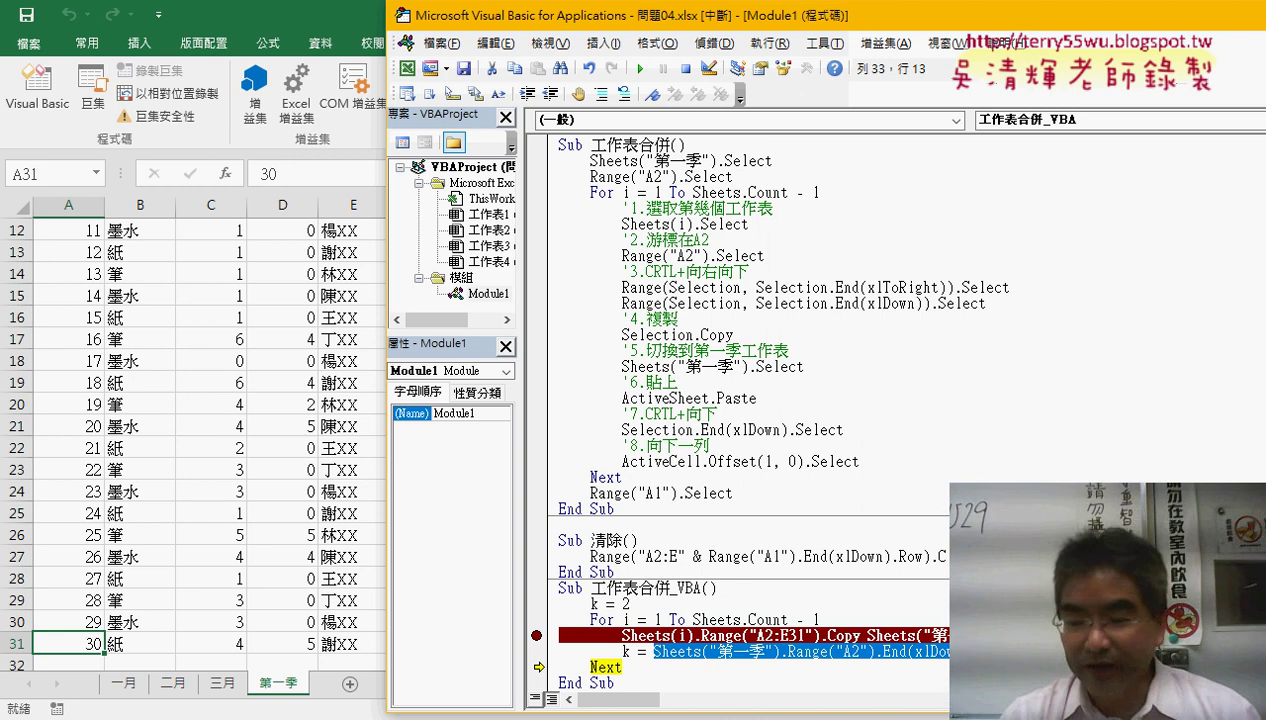
Step: Drag the execution arrow back to the k line and step it, pausing at Next
{"action": "key", "text": "End"}
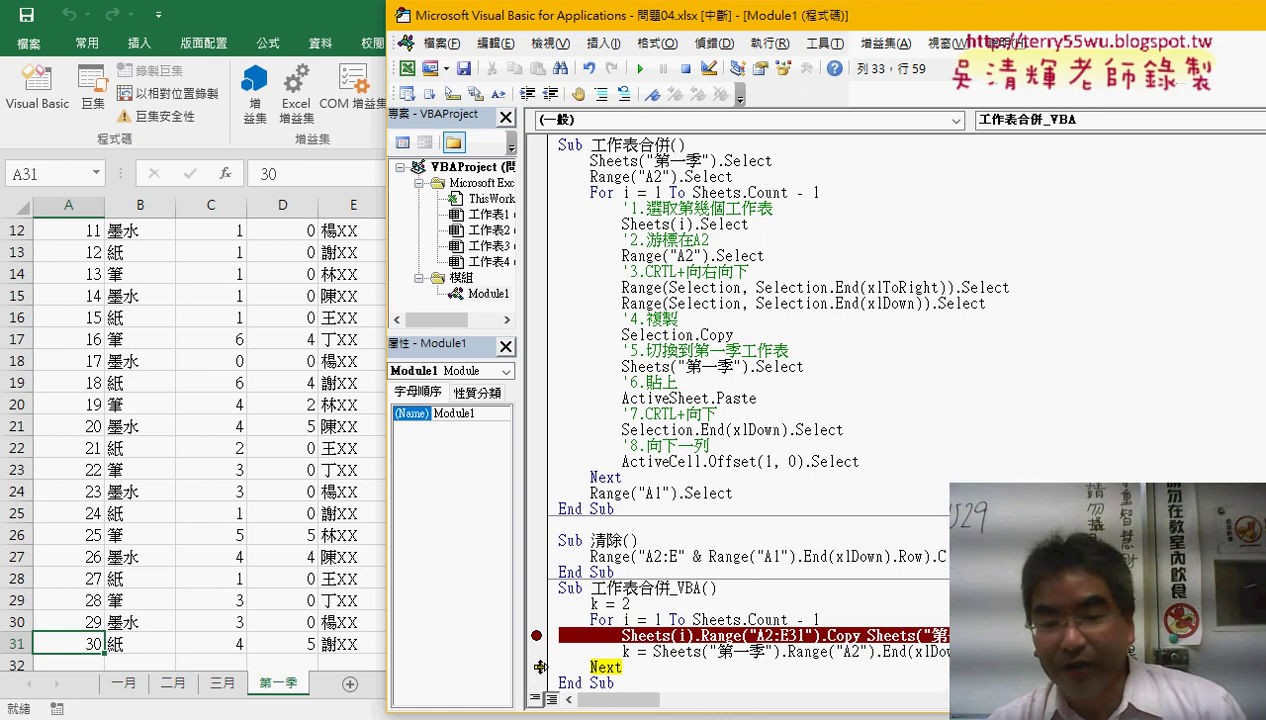
{"action": "left_click_drag", "start_coordinate": [541, 667], "coordinate": [539, 651]}
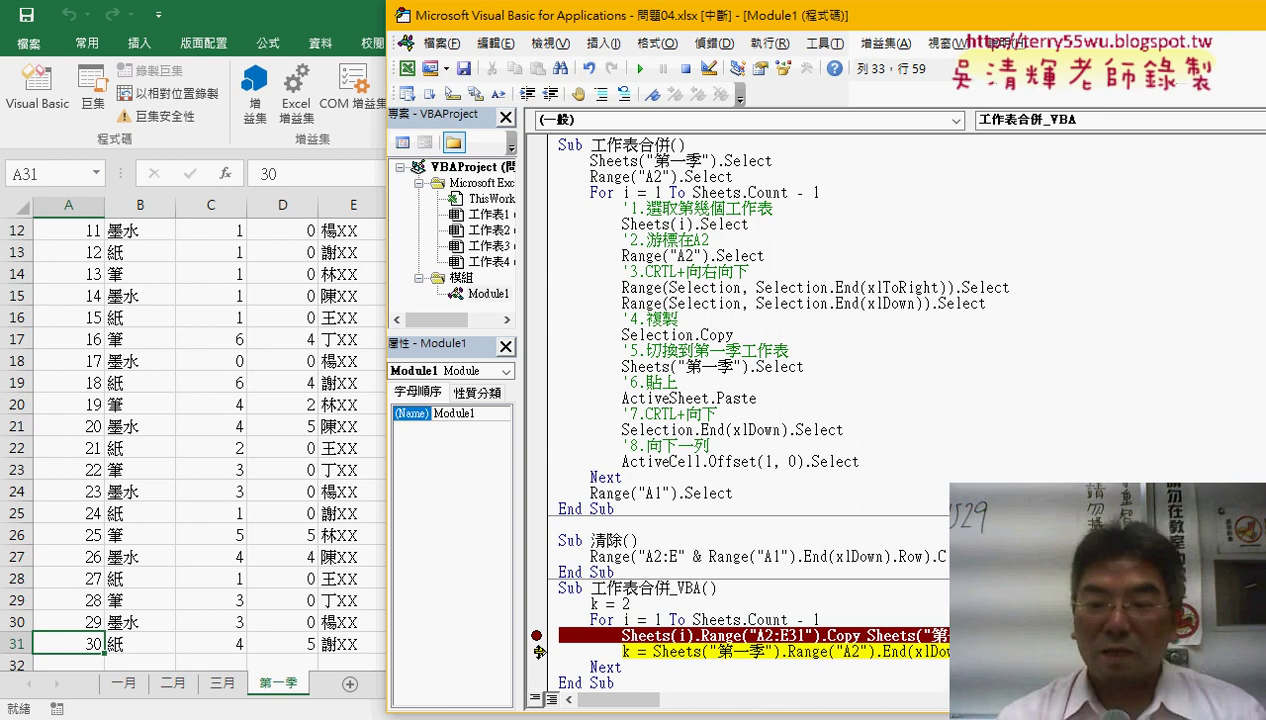
{"action": "key", "text": "F8"}
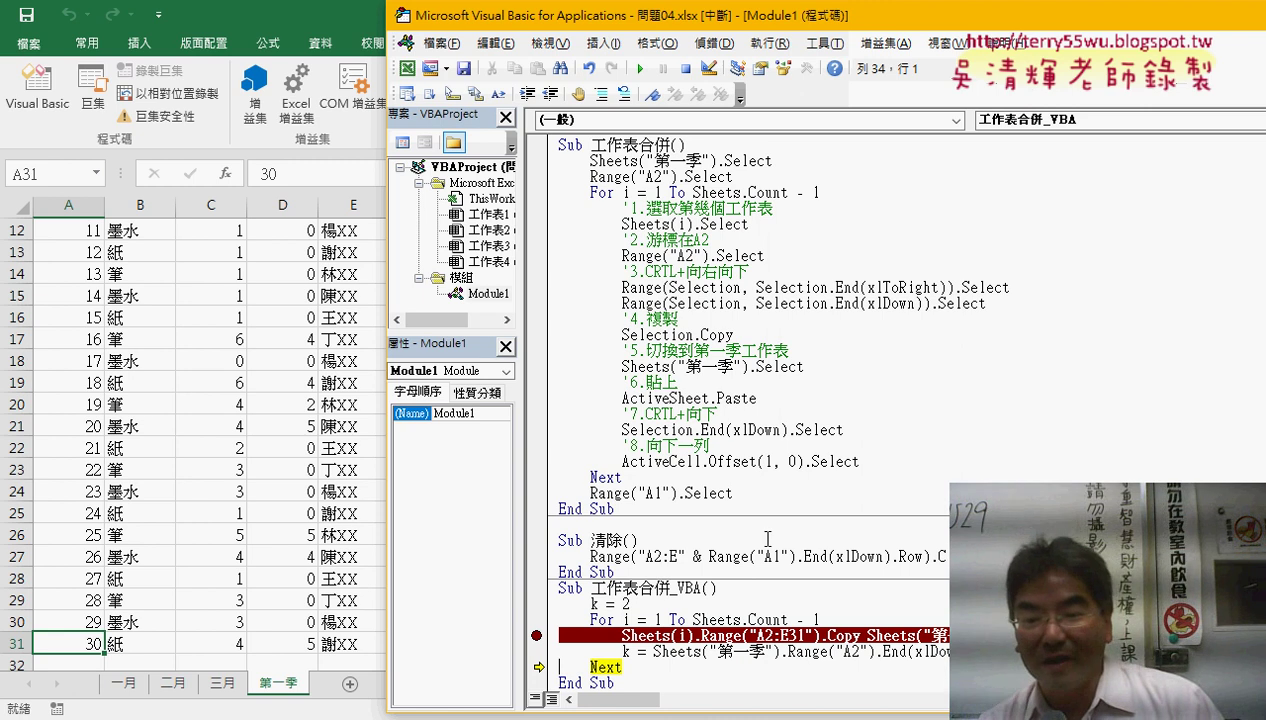
Step: Clear the breakpoint from the Sheets(i).Range copy line
{"action": "scroll", "coordinate": [780, 560], "scroll_direction": "down", "scroll_amount": 1}
{"action": "left_click", "coordinate": [766, 630]}
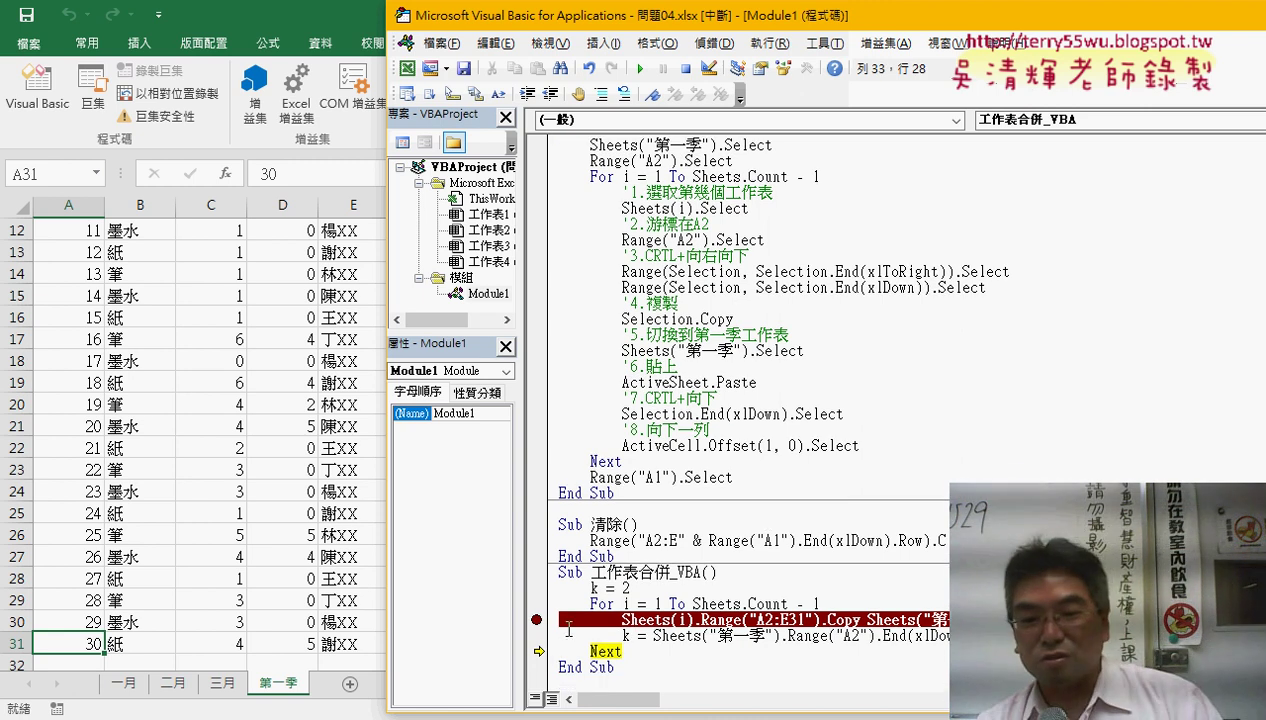
{"action": "left_click", "coordinate": [537, 620]}
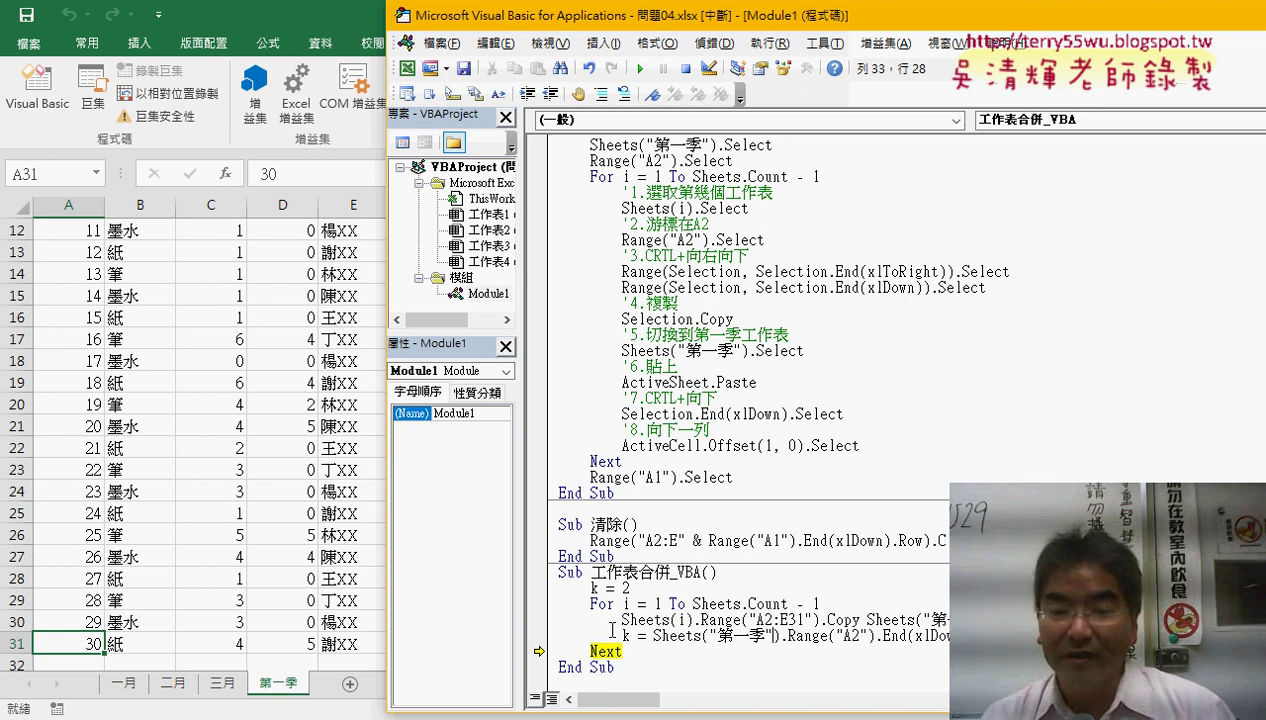
Step: Highlight Sheets(i), then the Sheets("第一季") destination reference on the copy line
{"action": "left_click_drag", "start_coordinate": [622, 620], "coordinate": [690, 620]}
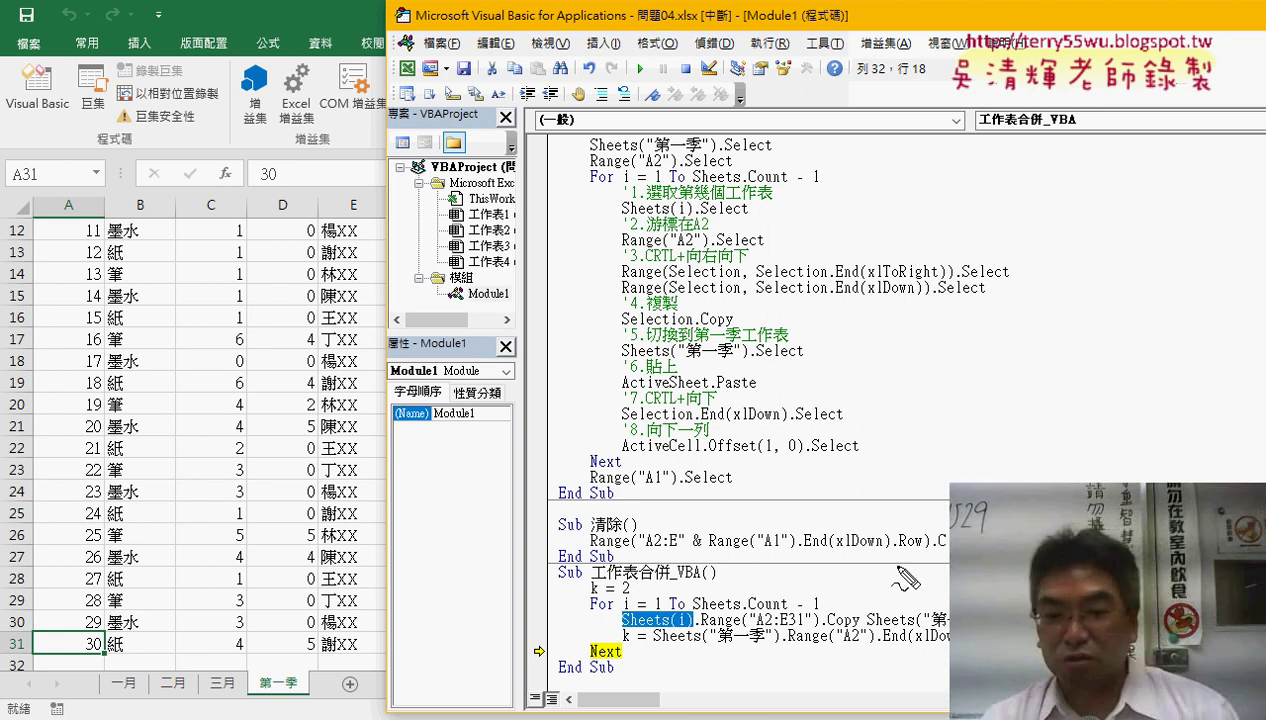
{"action": "left_click_drag", "start_coordinate": [622, 627], "coordinate": [690, 627]}
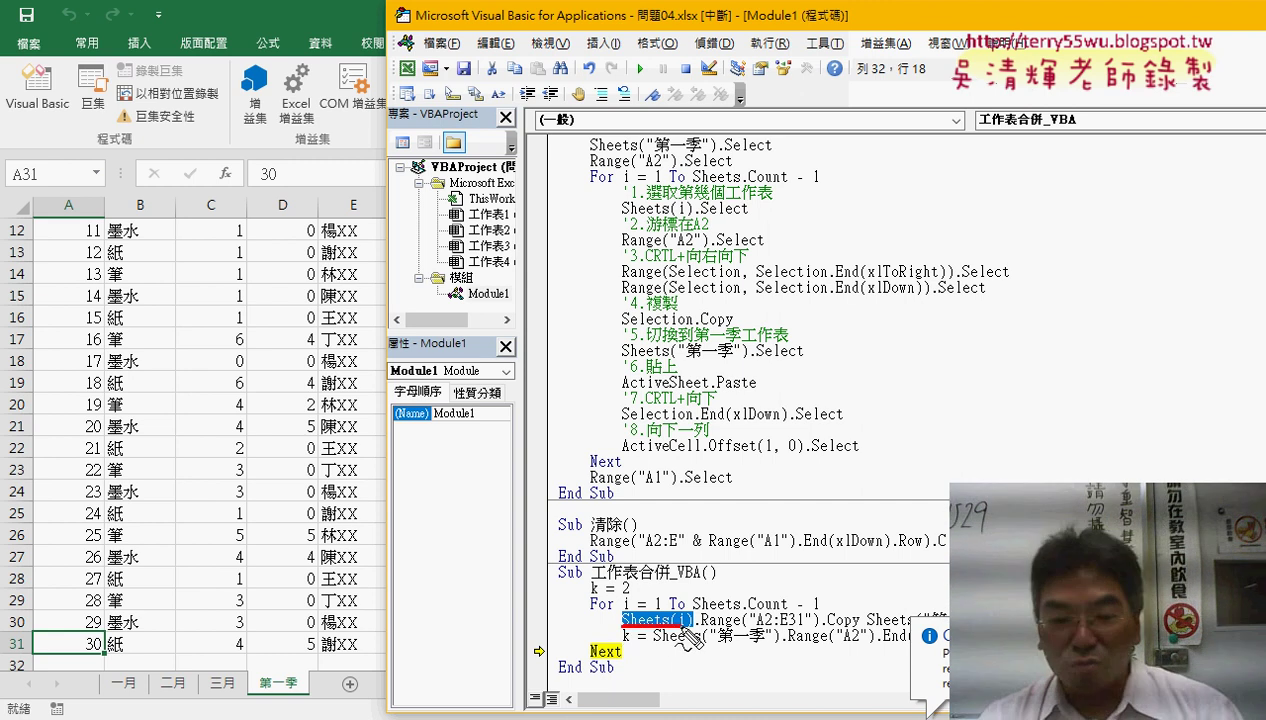
{"action": "key", "text": "Escape"}
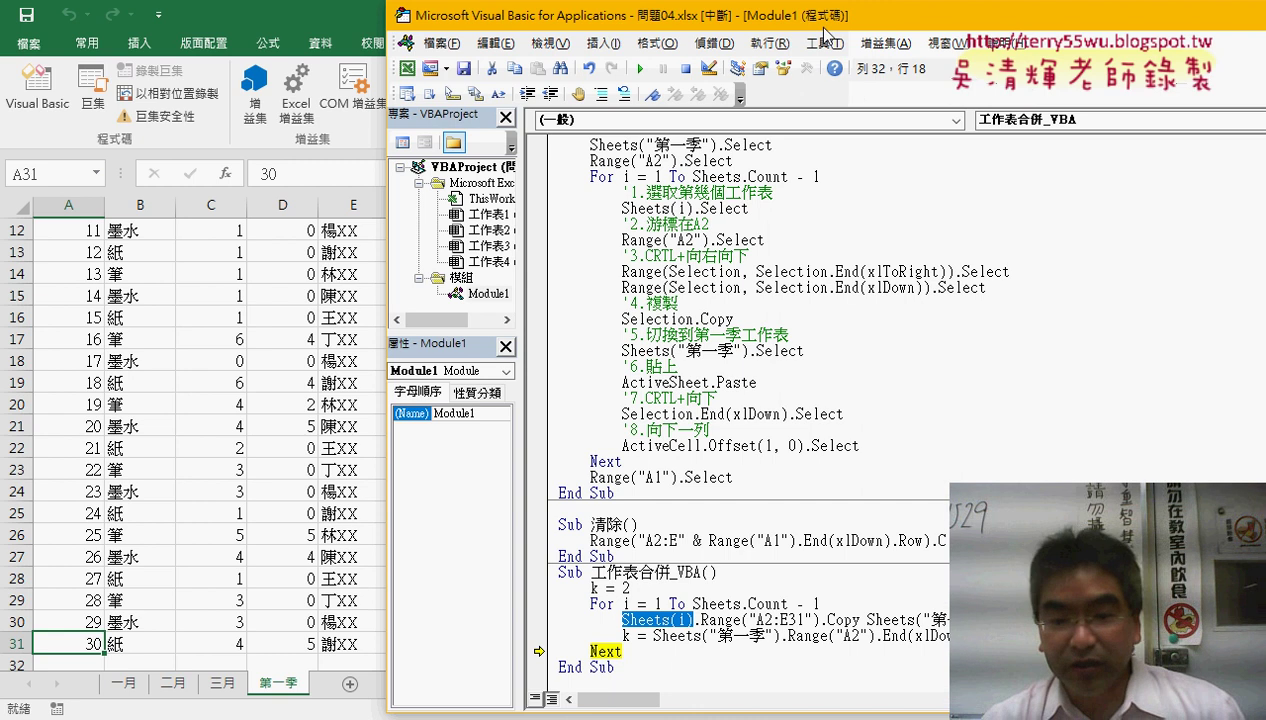
{"action": "left_click_drag", "start_coordinate": [824, 28], "coordinate": [674, 28]}
{"action": "left_click_drag", "start_coordinate": [718, 620], "coordinate": [845, 620]}
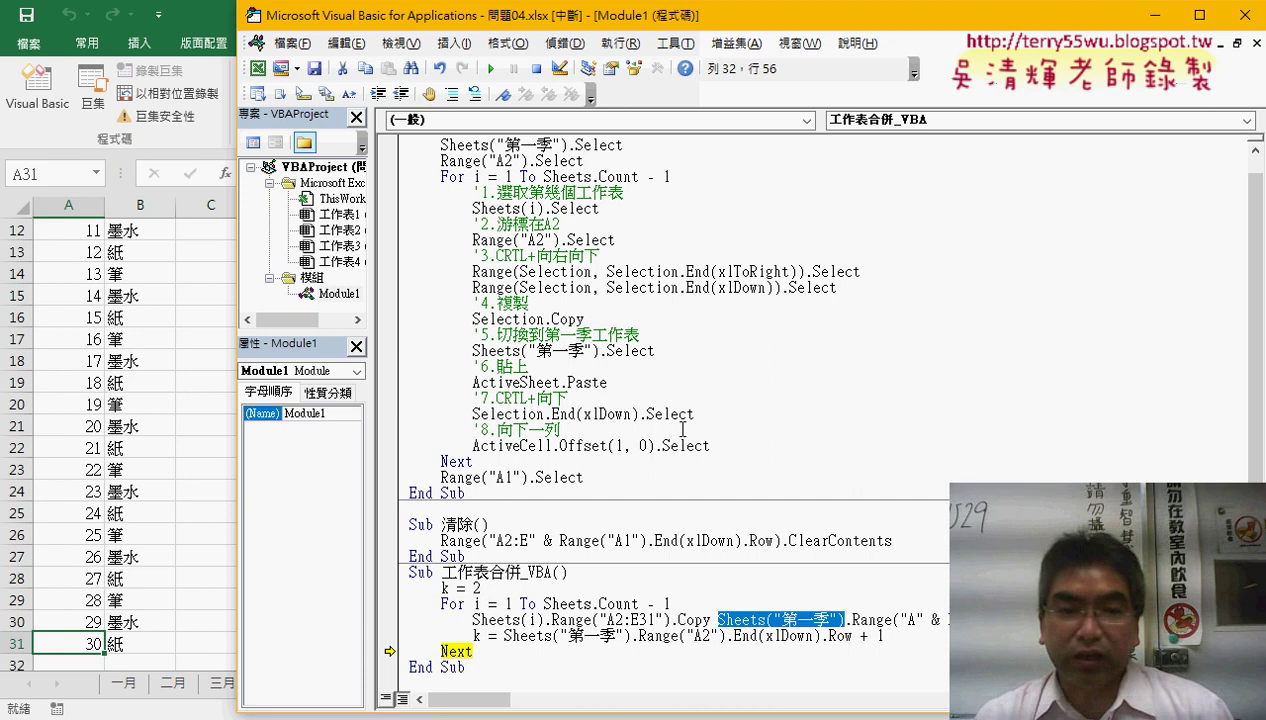
{"action": "left_click", "coordinate": [153, 323]}
{"action": "left_click", "coordinate": [150, 318]}
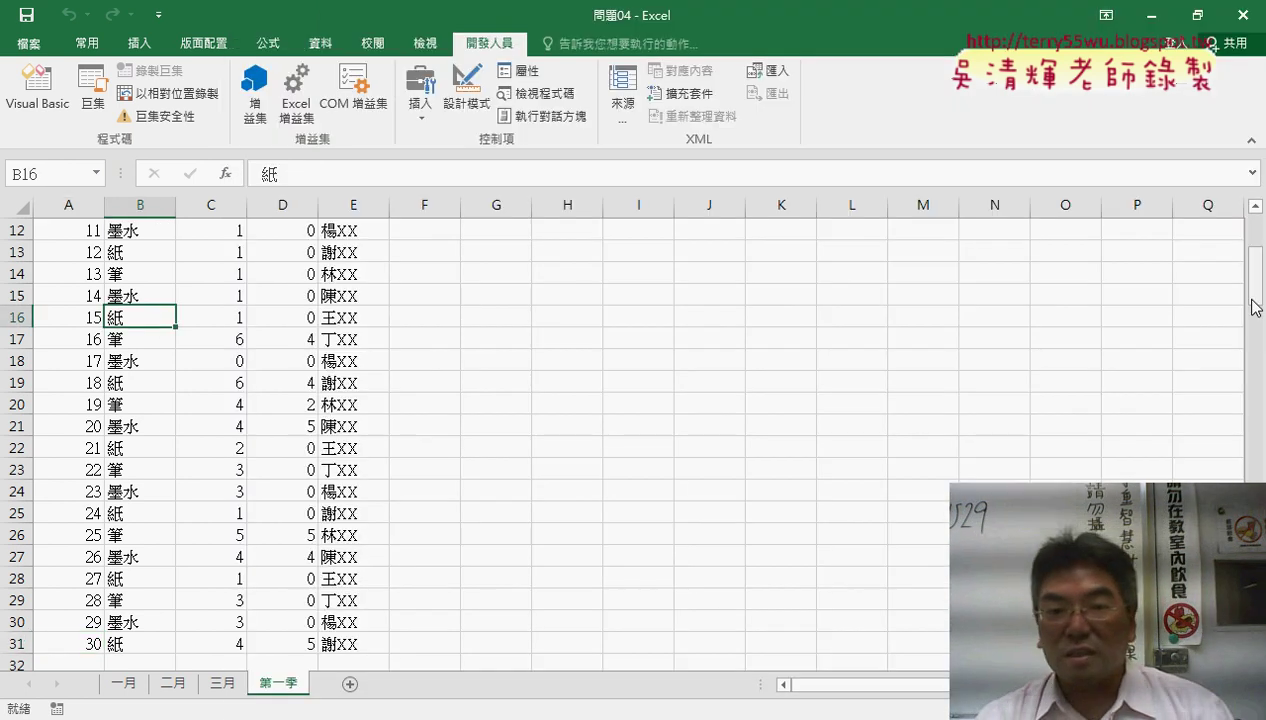
{"action": "scroll", "coordinate": [1256, 307], "scroll_direction": "up", "scroll_amount": 4}
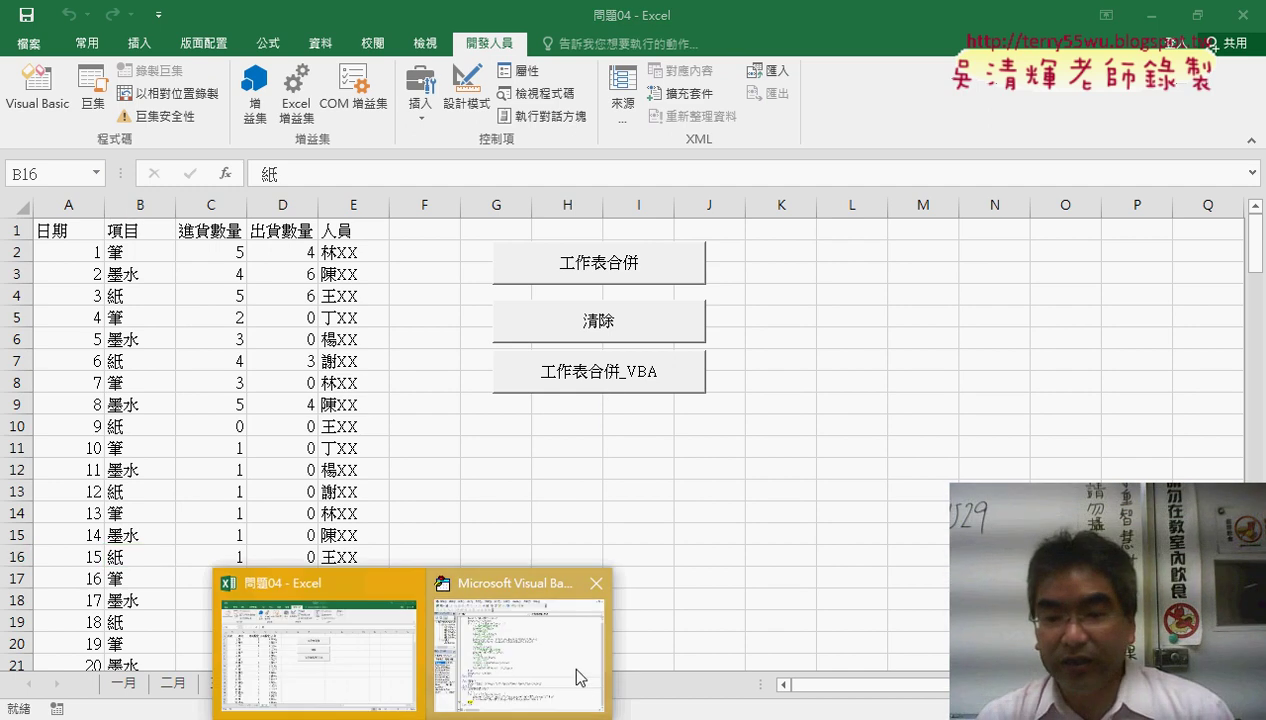
{"action": "left_click", "coordinate": [576, 677]}
{"action": "left_click_drag", "start_coordinate": [851, 620], "coordinate": [716, 620]}
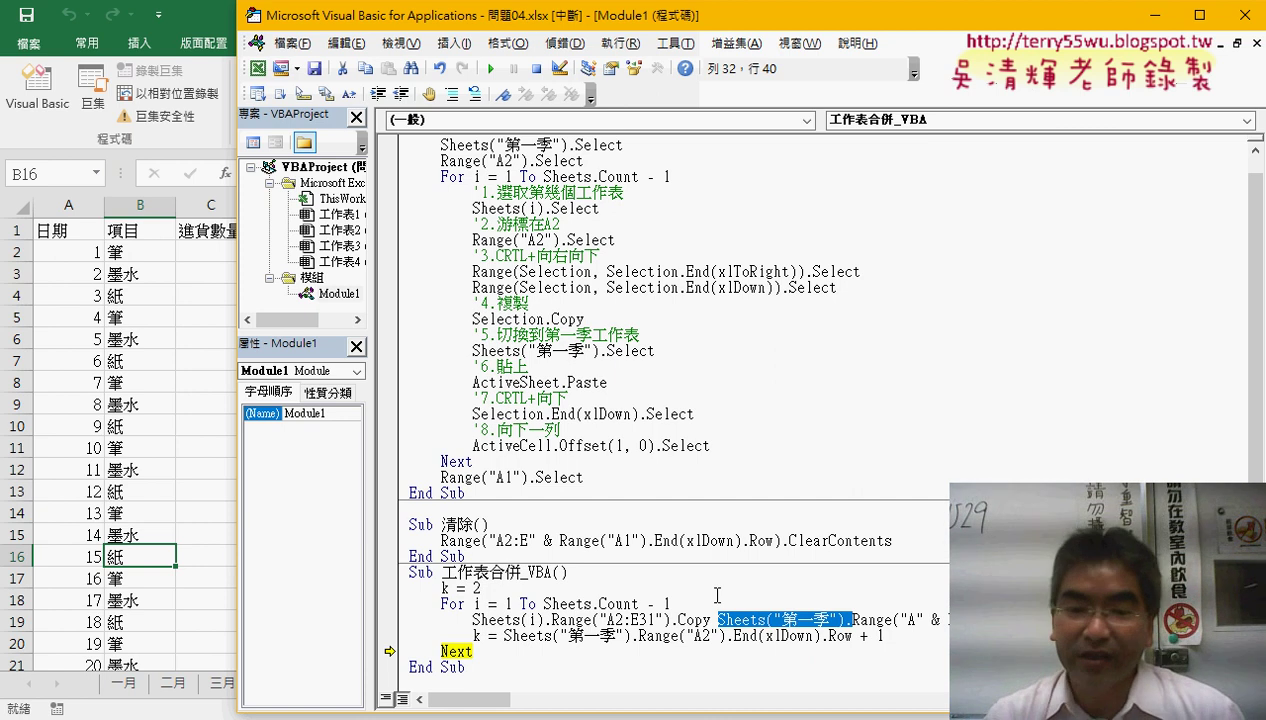
Step: Delete the Sheets("第一季"). prefix from the copy and k lines, then reset the paused macro
{"action": "key", "text": "Delete"}
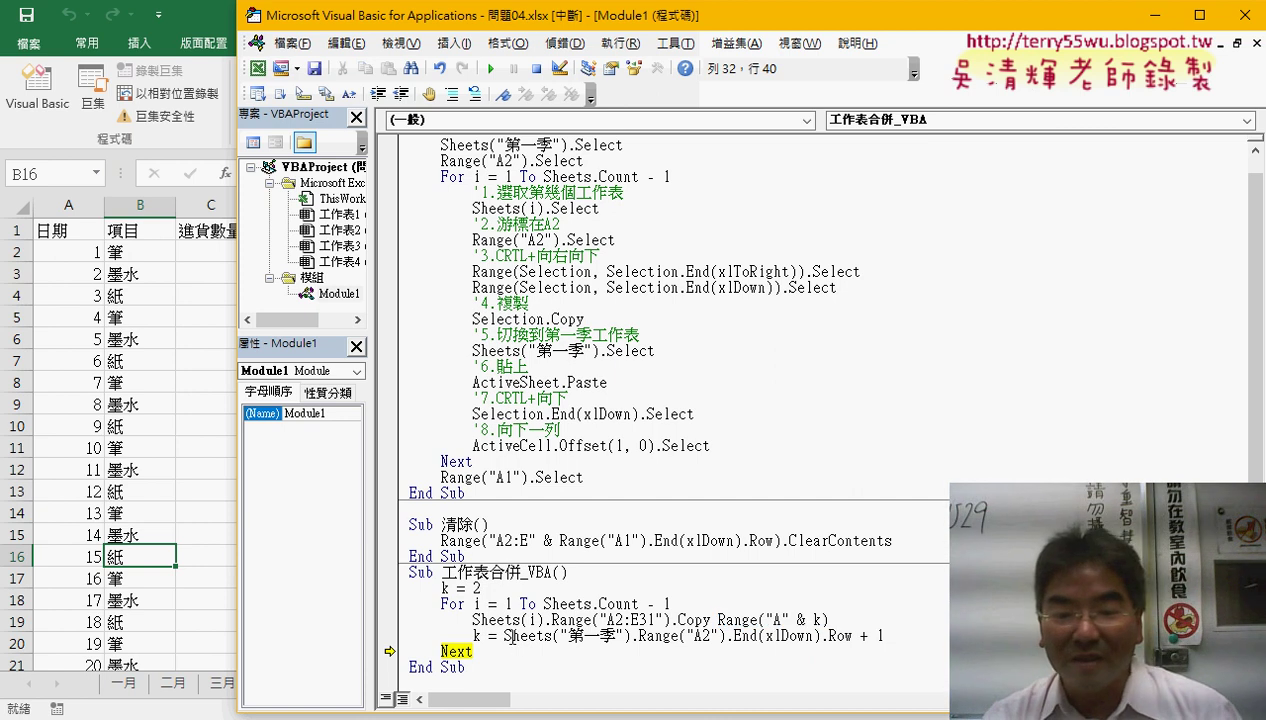
{"action": "left_click_drag", "start_coordinate": [504, 636], "coordinate": [637, 636]}
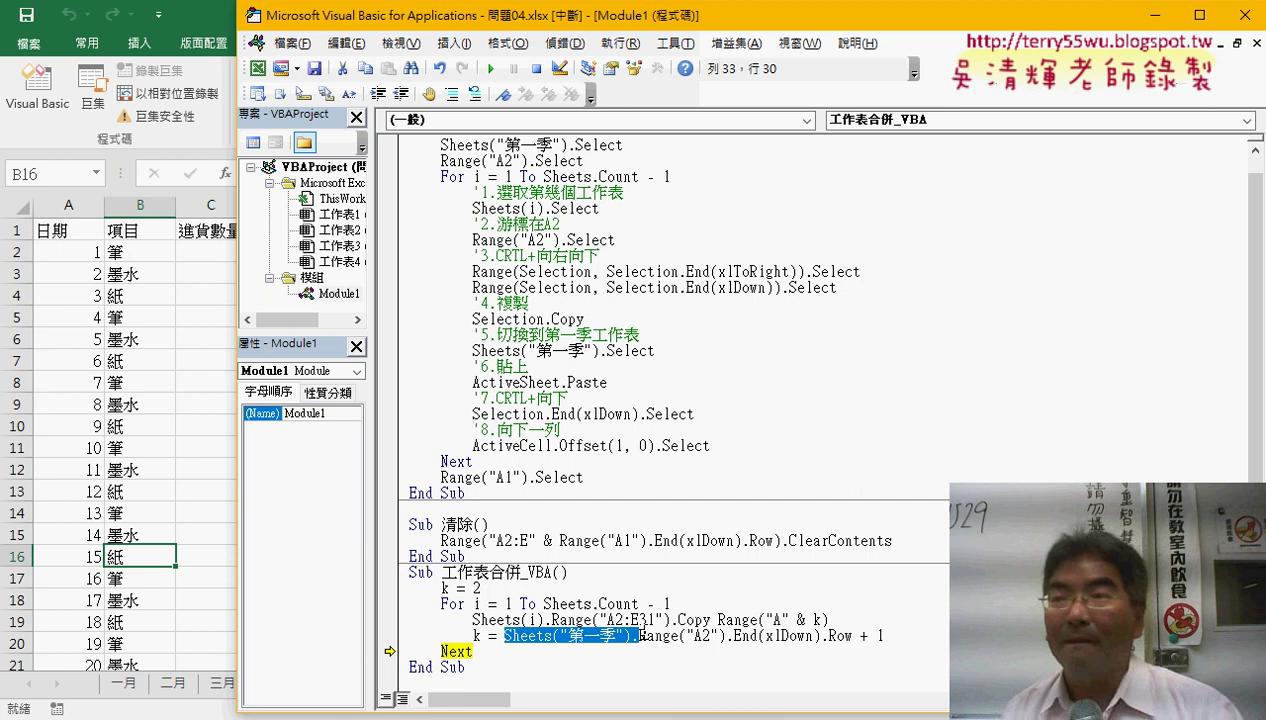
{"action": "key", "text": "Delete"}
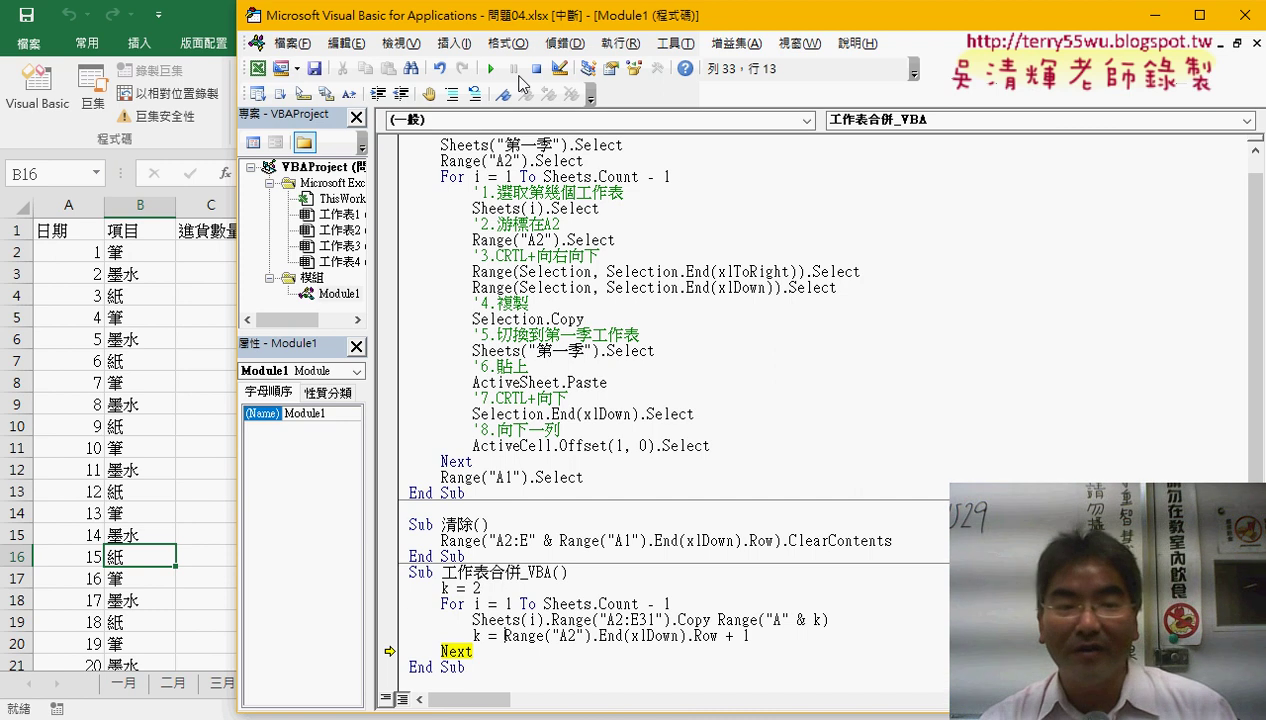
{"action": "left_click", "coordinate": [490, 68]}
{"action": "left_click", "coordinate": [220, 316]}
Step: Clear 第一季 and rerun 工作表合併_VBA, confirming the merged rows end at row 91
{"action": "left_click", "coordinate": [597, 325]}
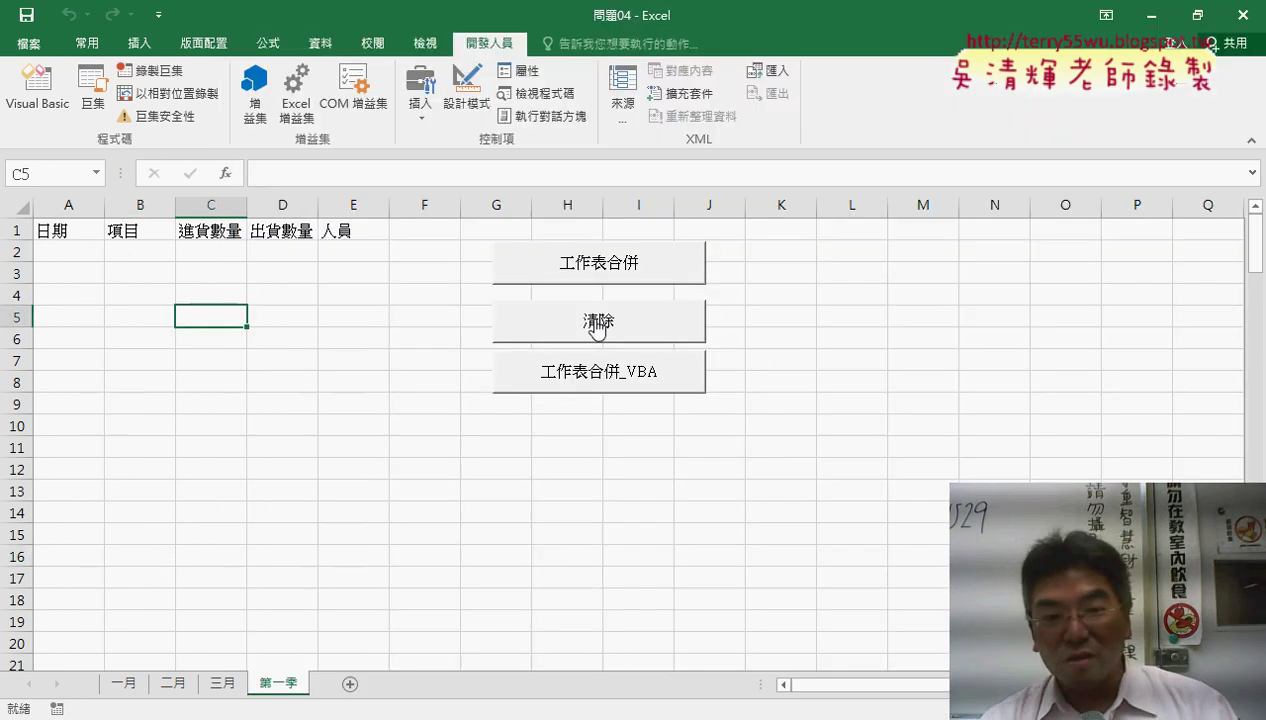
{"action": "left_click", "coordinate": [599, 383]}
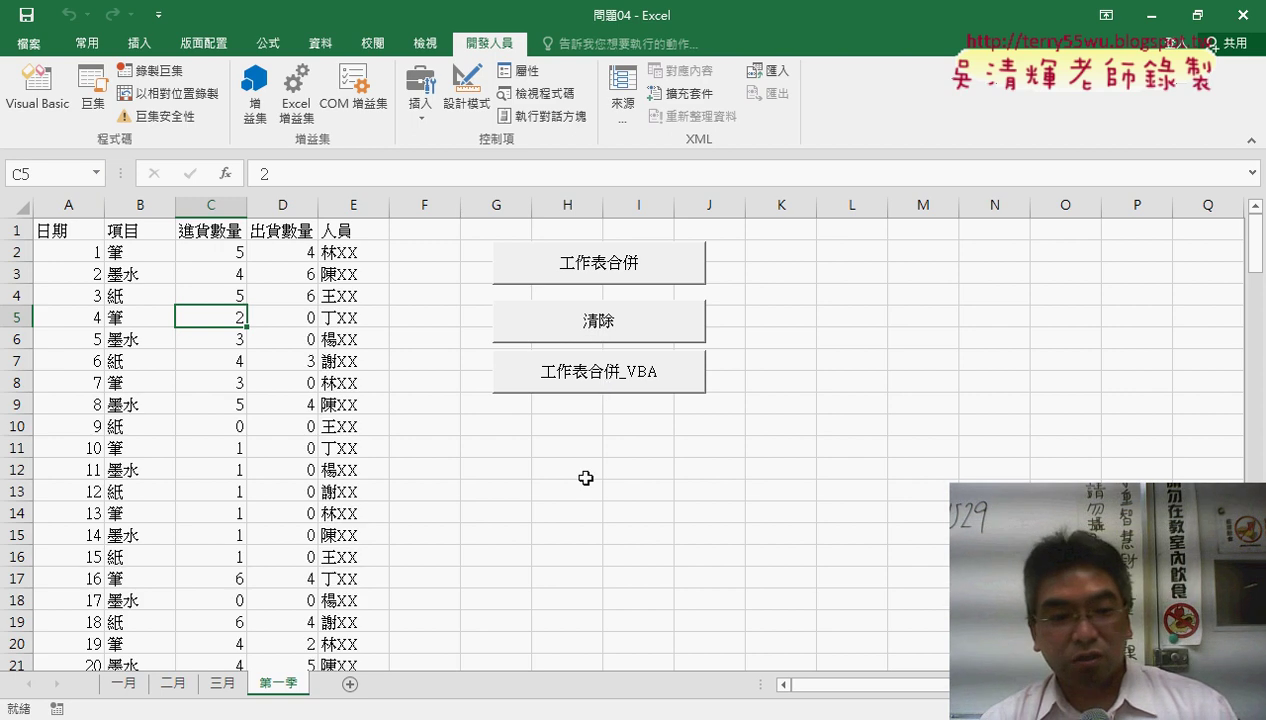
{"action": "scroll", "coordinate": [585, 478], "scroll_direction": "down", "scroll_amount": 6}
{"action": "scroll", "coordinate": [585, 478], "scroll_direction": "down", "scroll_amount": 6}
{"action": "scroll", "coordinate": [585, 478], "scroll_direction": "down", "scroll_amount": 6}
{"action": "scroll", "coordinate": [585, 478], "scroll_direction": "down", "scroll_amount": 3}
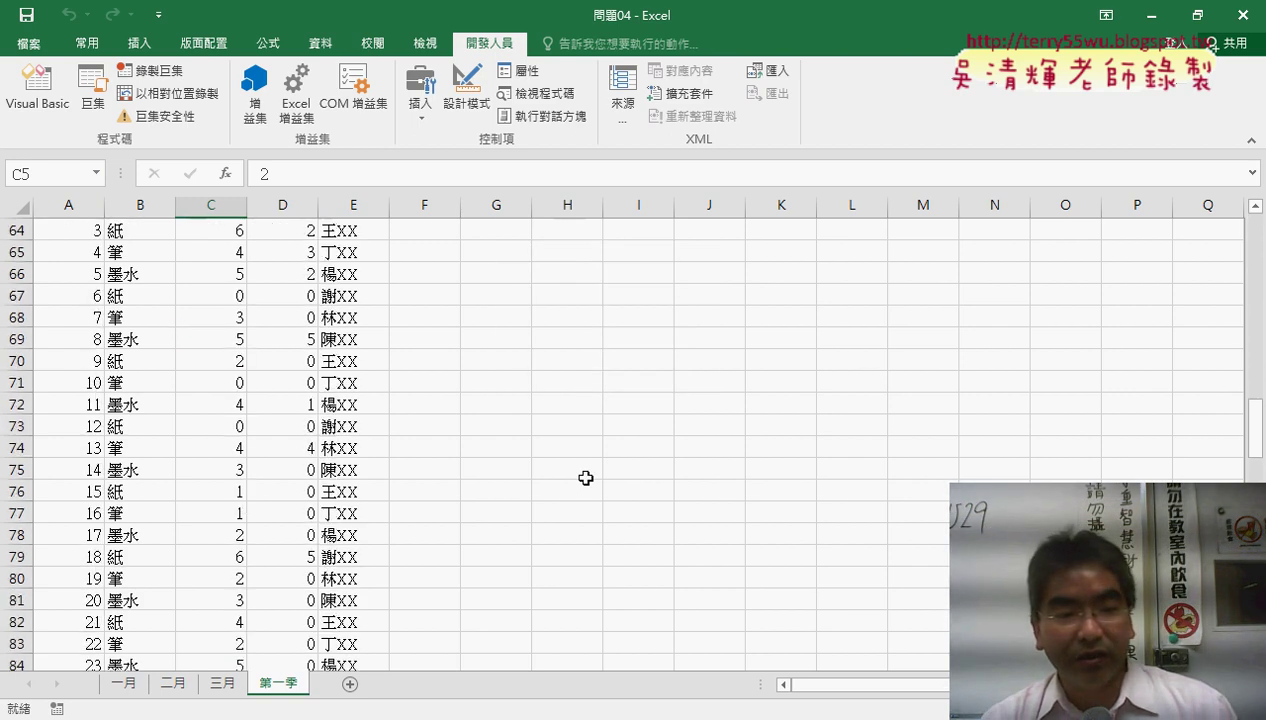
{"action": "scroll", "coordinate": [585, 478], "scroll_direction": "down", "scroll_amount": 6}
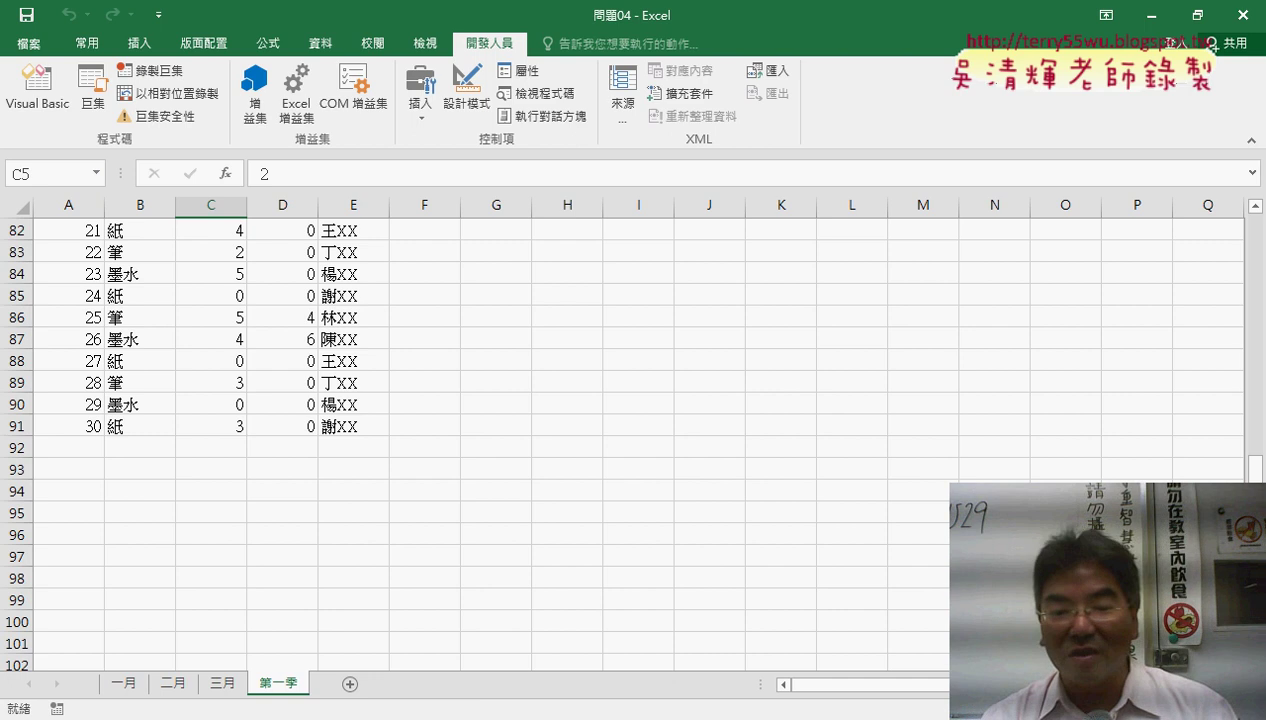
{"action": "mouse_move", "coordinate": [470, 705]}
{"action": "left_click", "coordinate": [520, 610]}
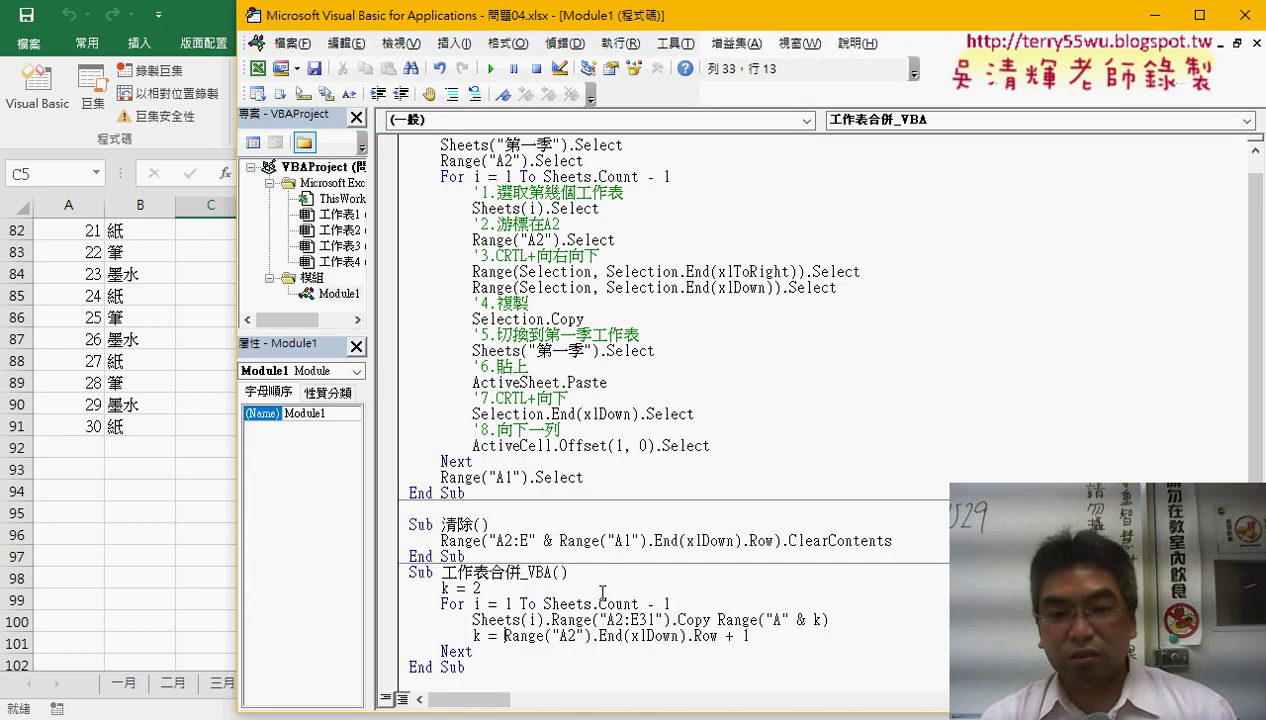
{"action": "left_click_drag", "start_coordinate": [670, 620], "coordinate": [552, 620]}
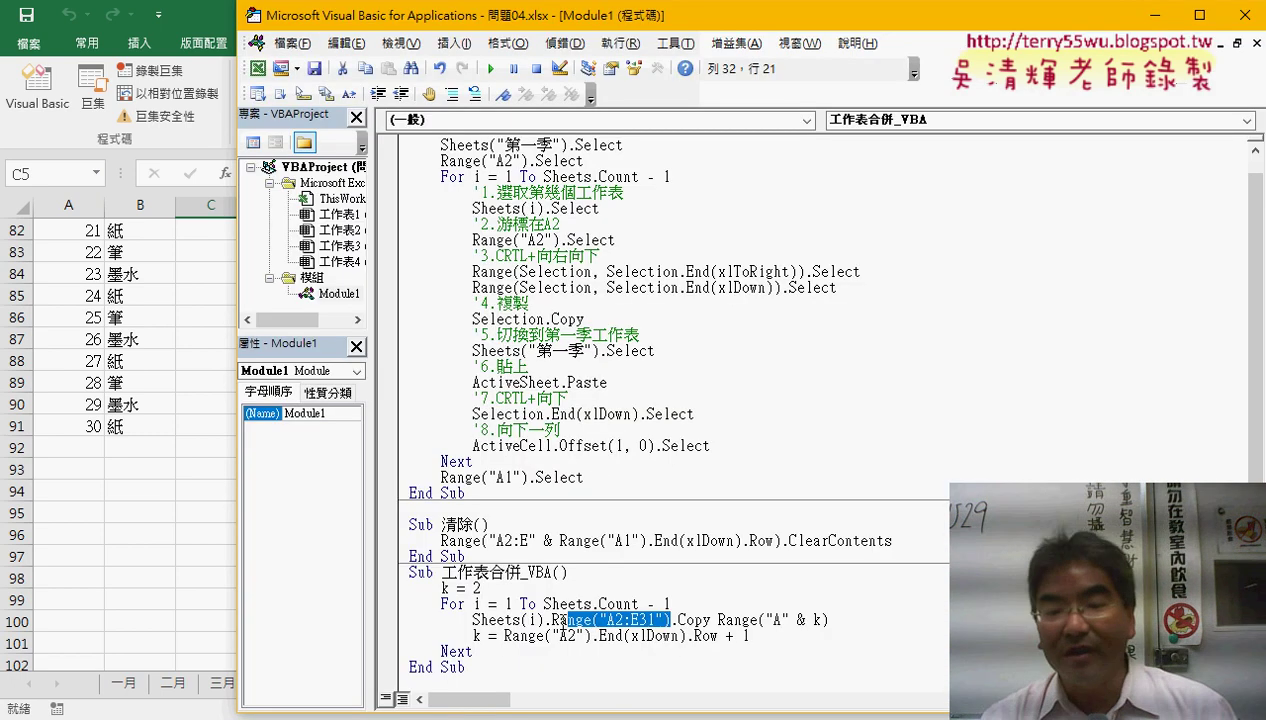
{"action": "left_click_drag", "start_coordinate": [631, 620], "coordinate": [655, 620]}
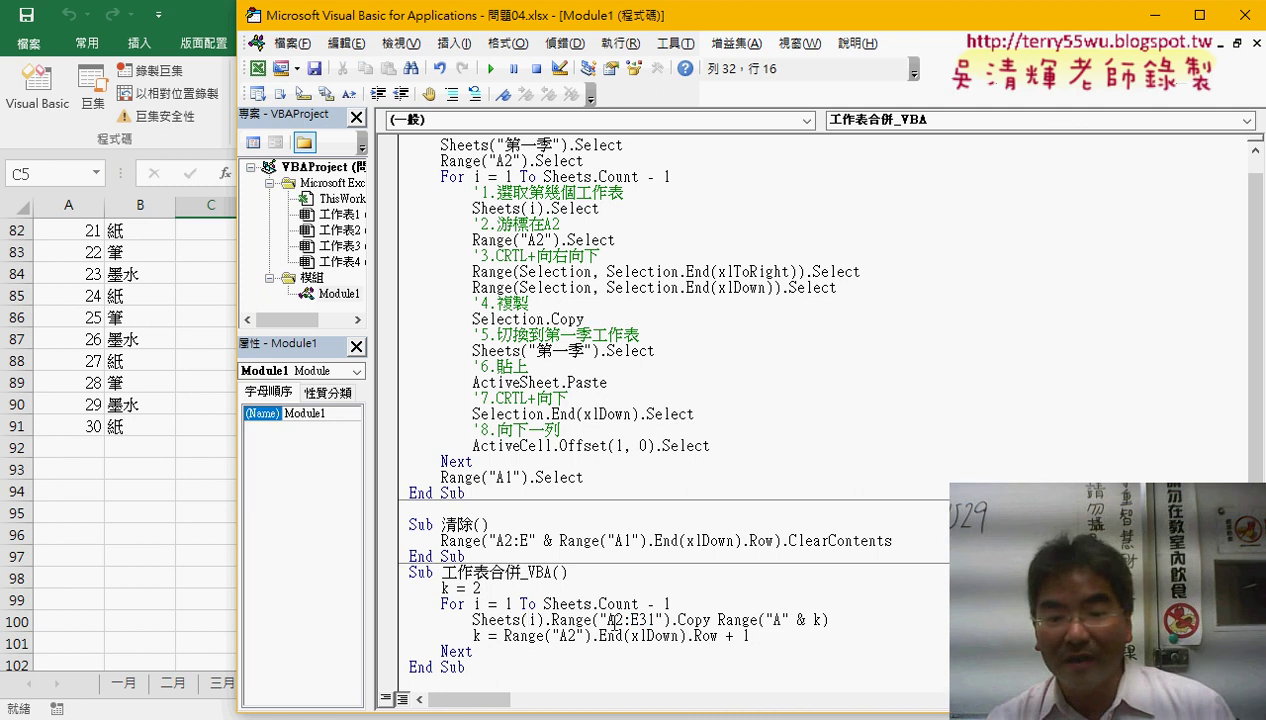
{"action": "left_click_drag", "start_coordinate": [638, 620], "coordinate": [654, 620]}
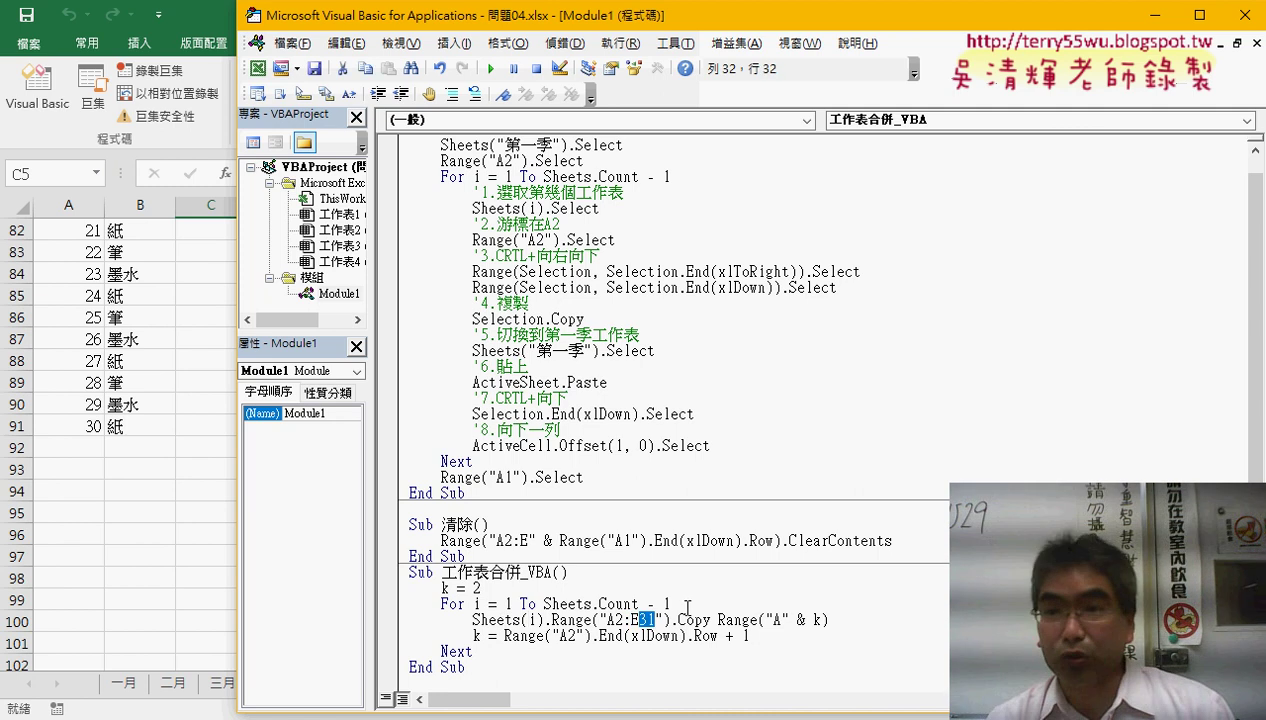
{"action": "left_click", "coordinate": [689, 604]}
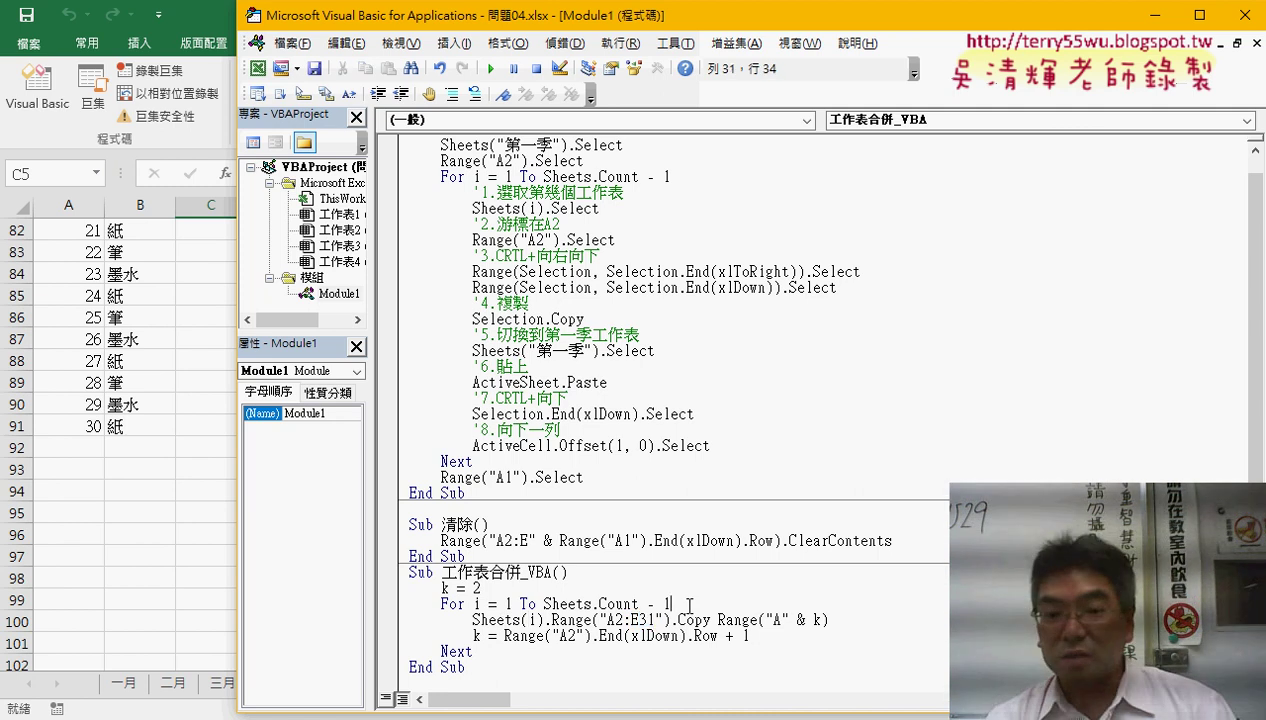
{"action": "left_click_drag", "start_coordinate": [652, 620], "coordinate": [640, 620]}
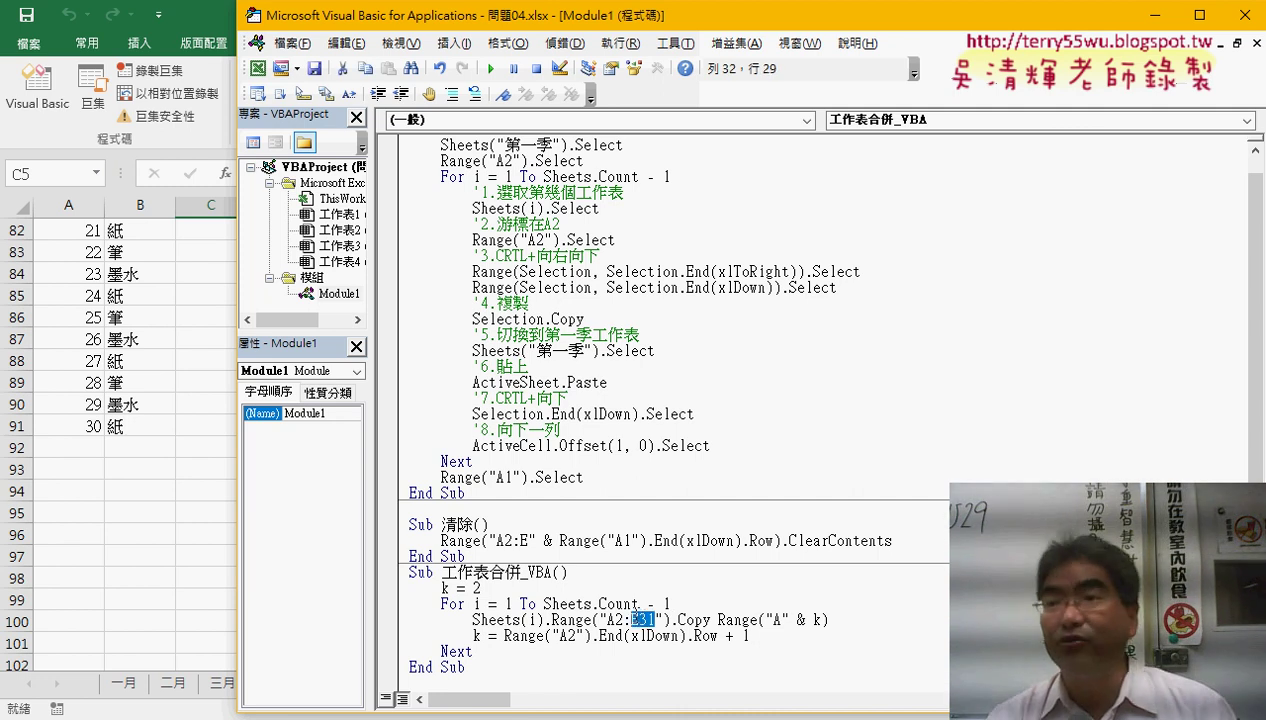